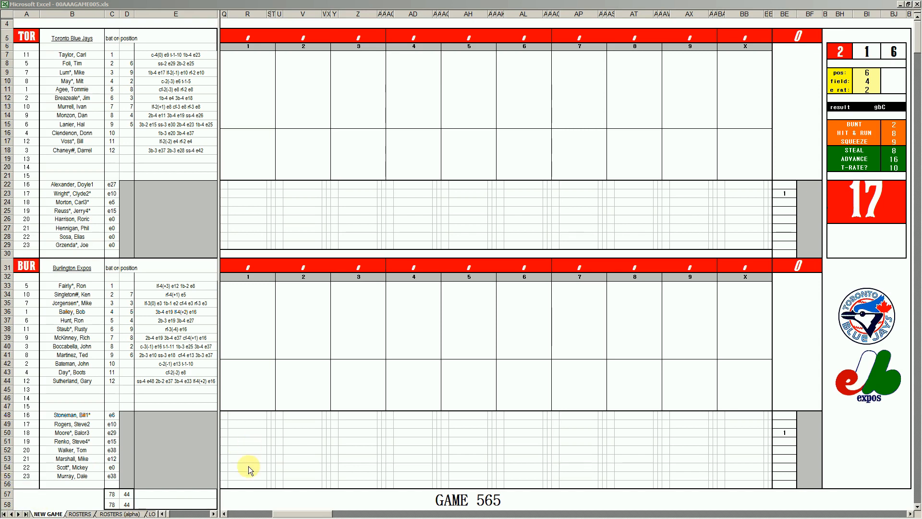
Switch to the 00AAA STATS 1980 expansion workbook and open its 2023 postseason sheet
{"action": "left_click", "coordinate": [275, 477]}
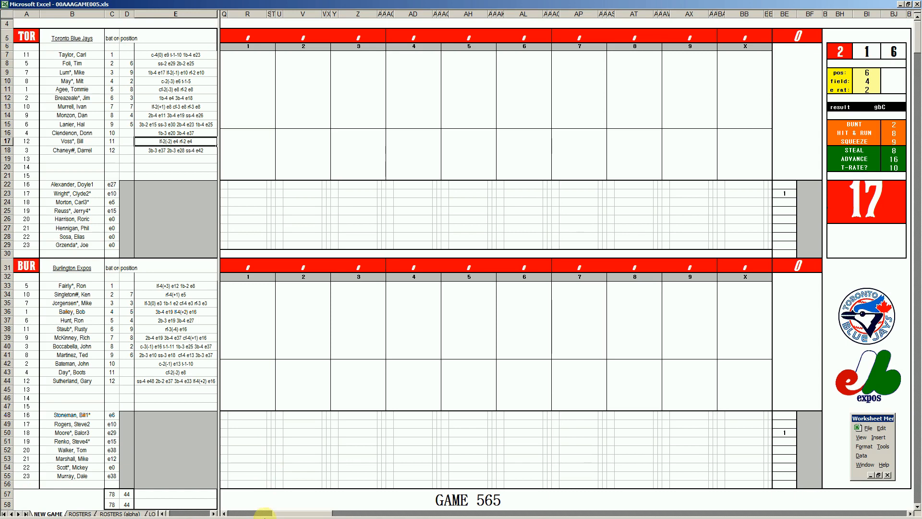
{"action": "mouse_move", "coordinate": [264, 517]}
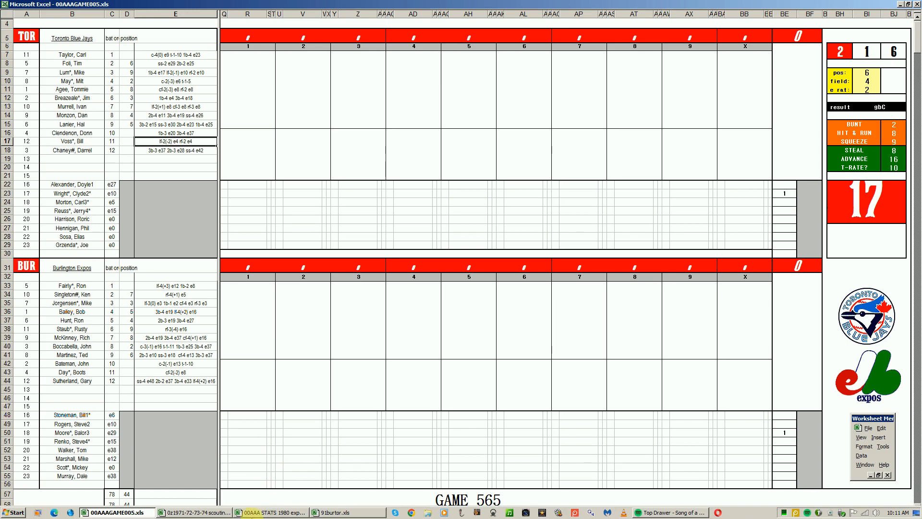
{"action": "left_click", "coordinate": [218, 513]}
{"action": "left_click", "coordinate": [260, 512]}
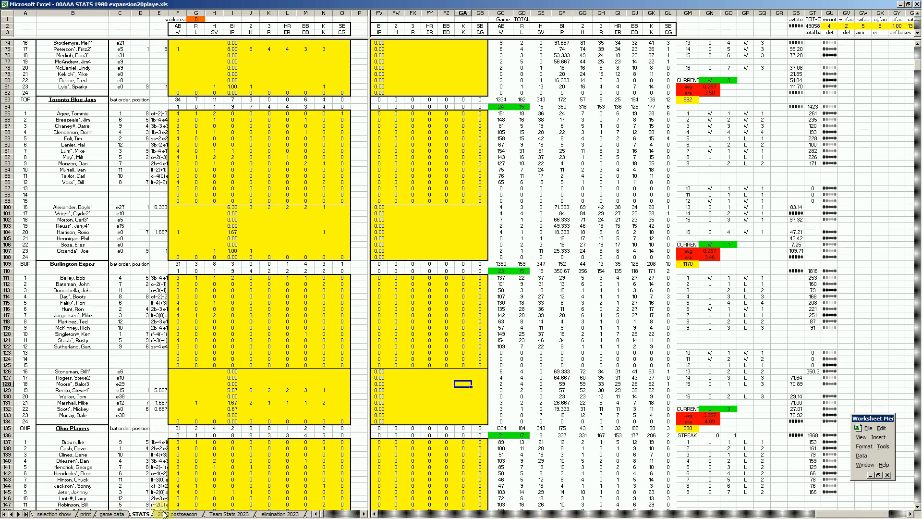
{"action": "left_click", "coordinate": [166, 514]}
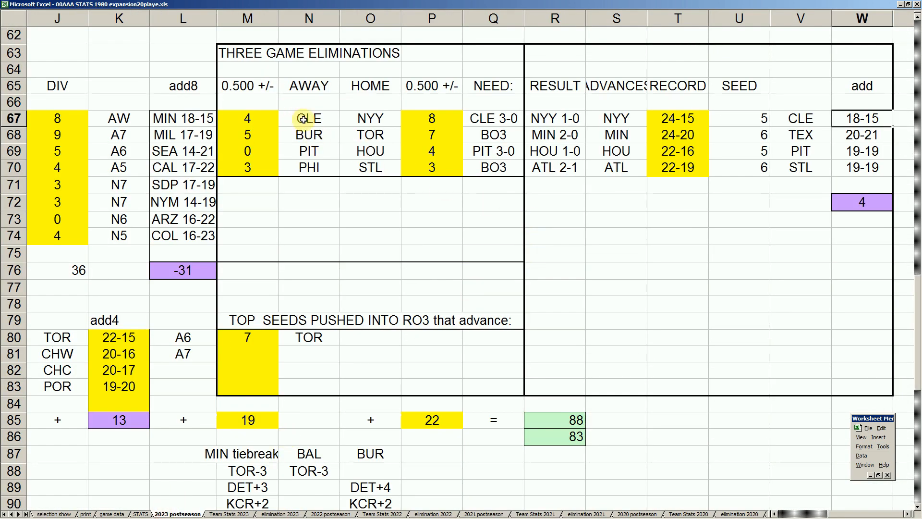
Examine the CLE–NYY row of the three game eliminations table: matchup, need, result, advancing team and record
{"action": "left_click_drag", "start_coordinate": [295, 118], "coordinate": [362, 120]}
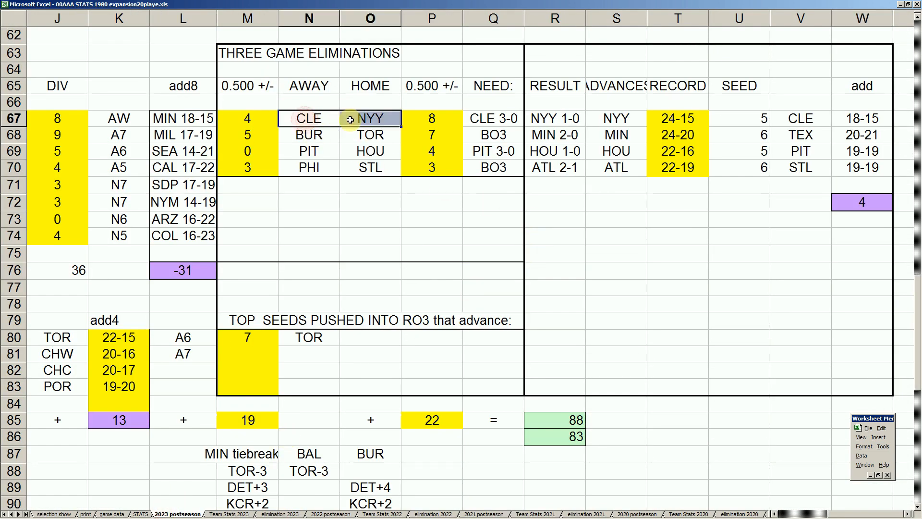
{"action": "left_click", "coordinate": [499, 118]}
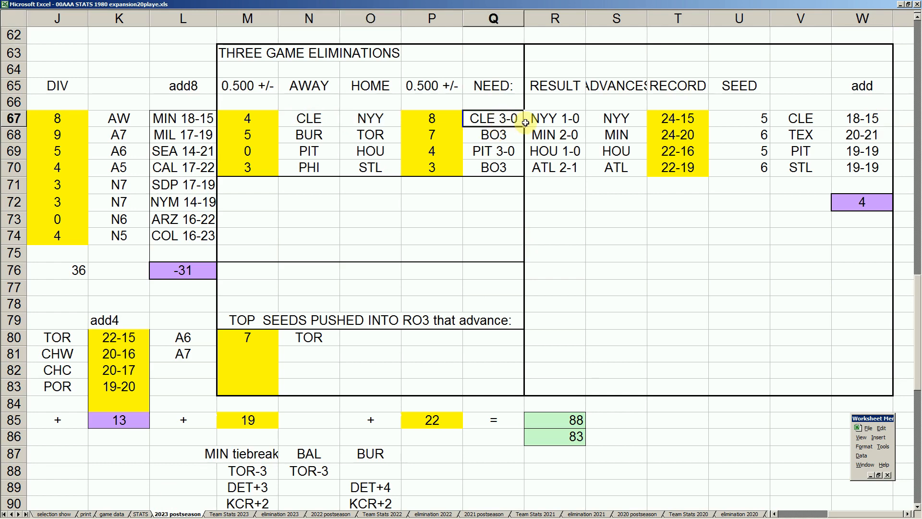
{"action": "left_click", "coordinate": [555, 120]}
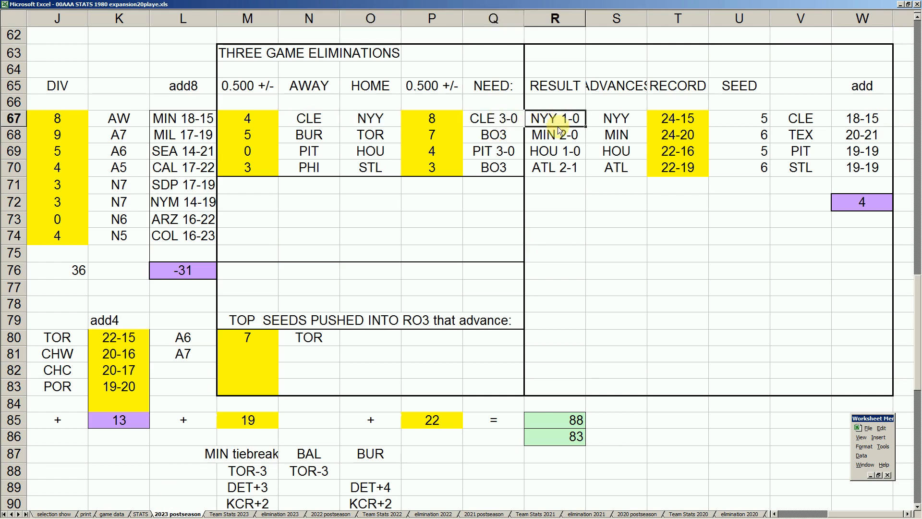
{"action": "left_click_drag", "start_coordinate": [631, 120], "coordinate": [668, 121]}
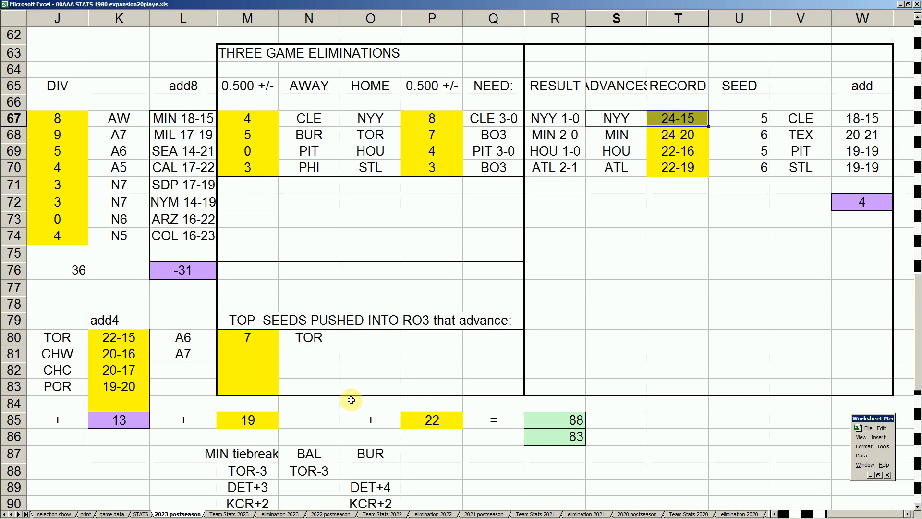
{"action": "mouse_move", "coordinate": [342, 517]}
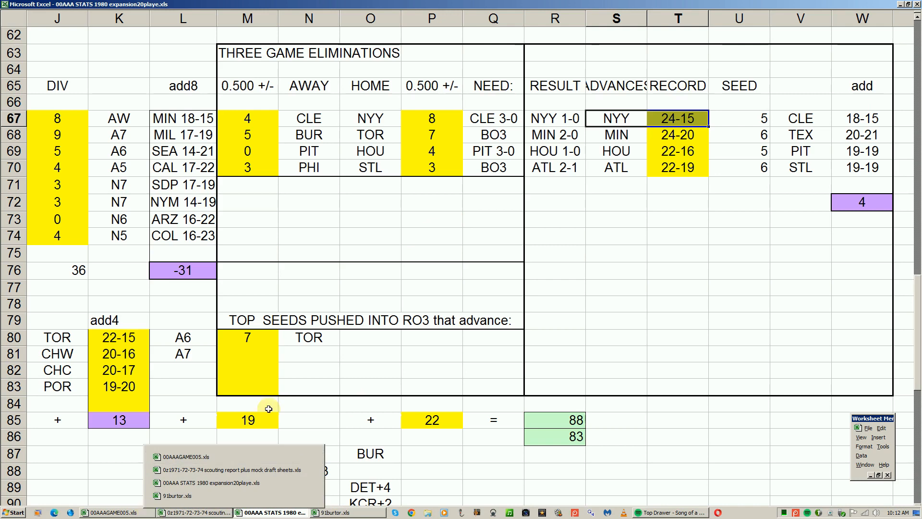
Examine the BUR–TOR matchup in the three game eliminations table, checking the away and home teams
{"action": "left_click", "coordinate": [296, 140]}
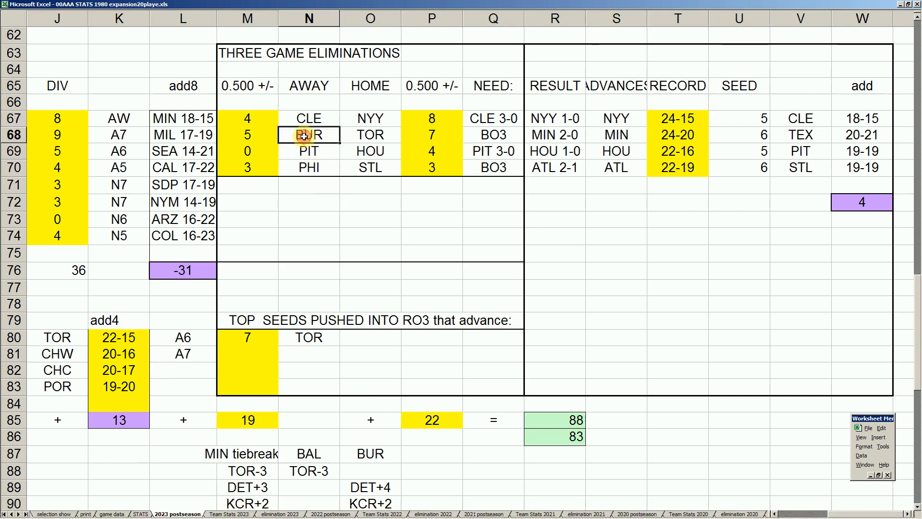
{"action": "left_click", "coordinate": [369, 139], "text": "shift"}
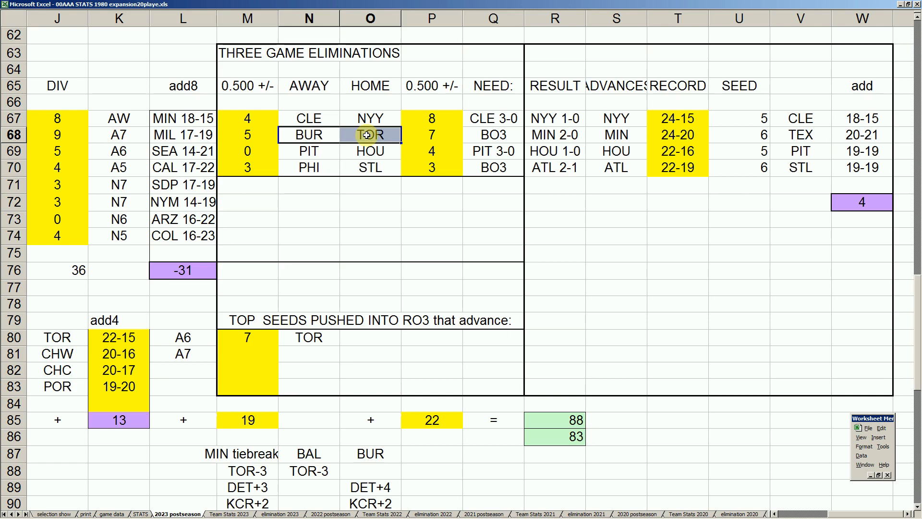
{"action": "left_click", "coordinate": [319, 137]}
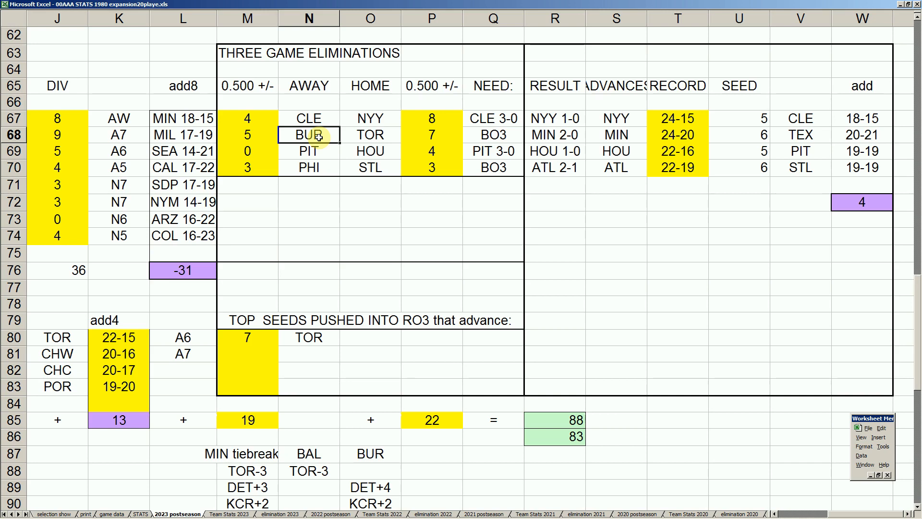
{"action": "left_click", "coordinate": [385, 137]}
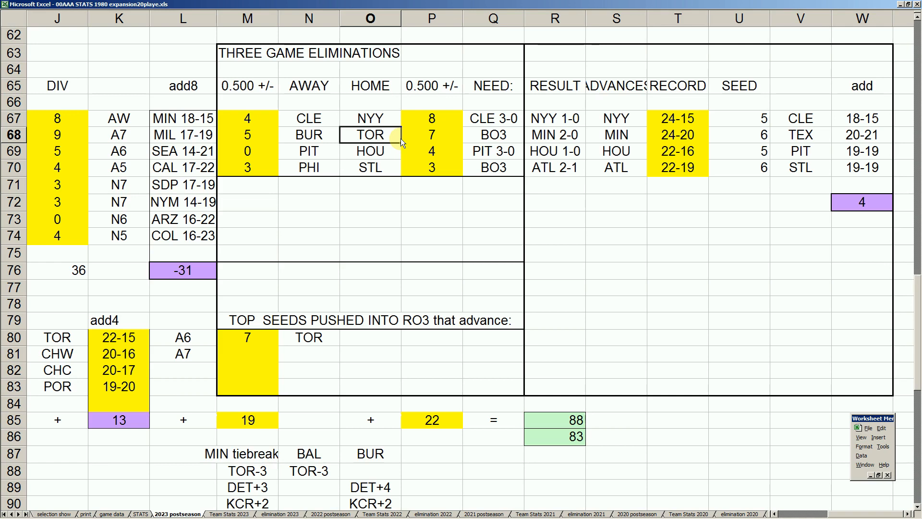
Bring up the Game 565 scoresheet in 00AAAGAME005.xls, and switch to the Game 564 scoresheet in 91burtor.xls
{"action": "mouse_move", "coordinate": [321, 518]}
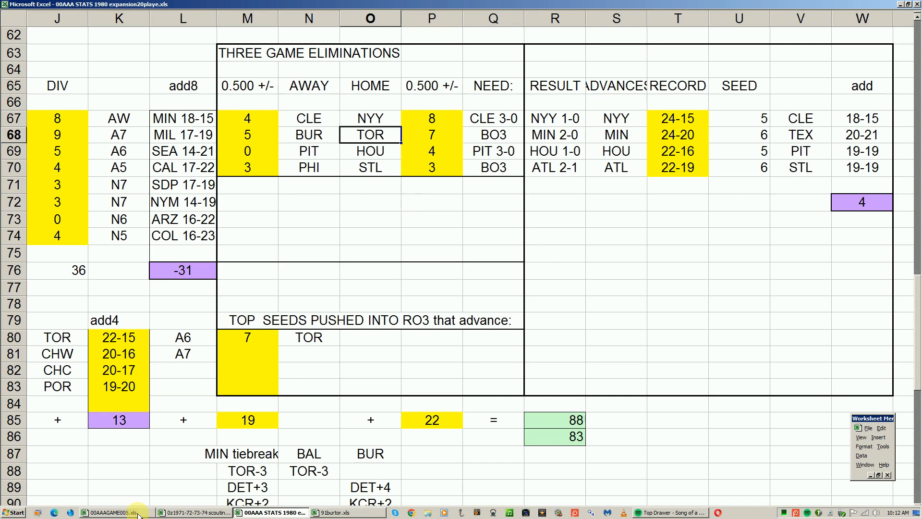
{"action": "mouse_move", "coordinate": [137, 513]}
{"action": "left_click", "coordinate": [177, 446]}
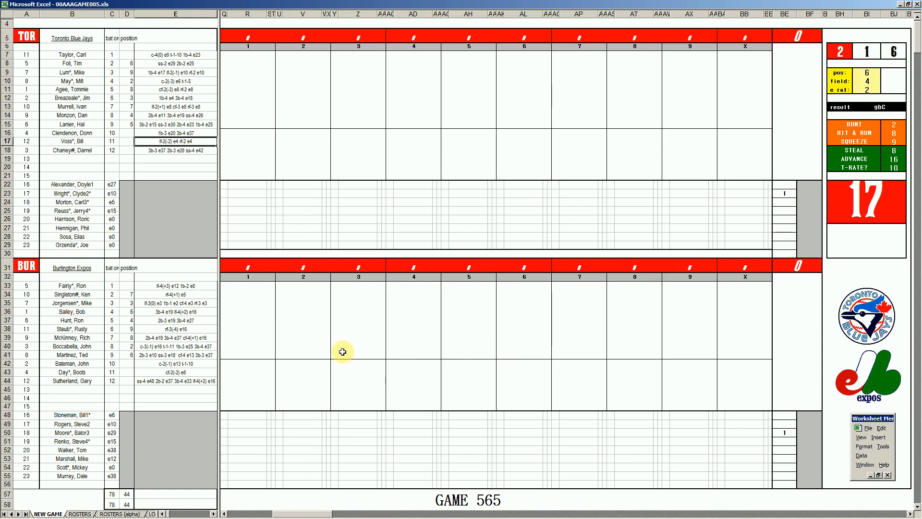
{"action": "mouse_move", "coordinate": [326, 517]}
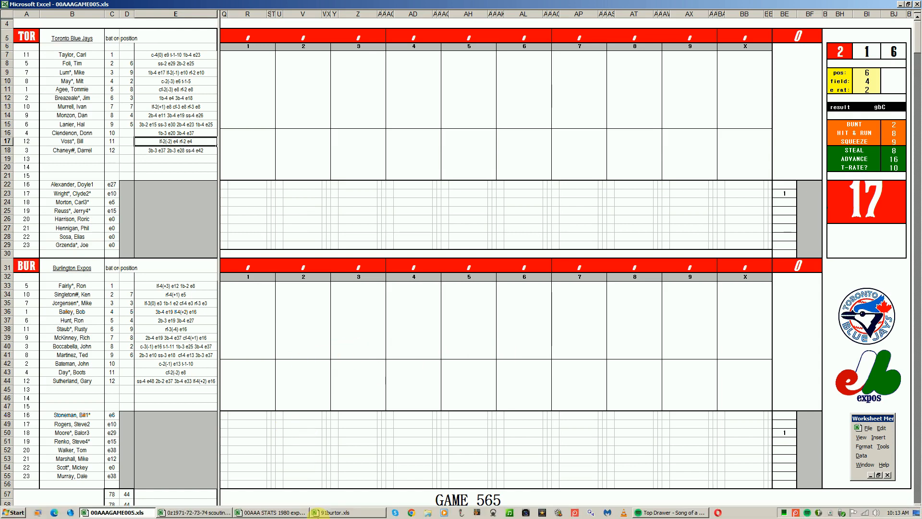
{"action": "left_click", "coordinate": [328, 512]}
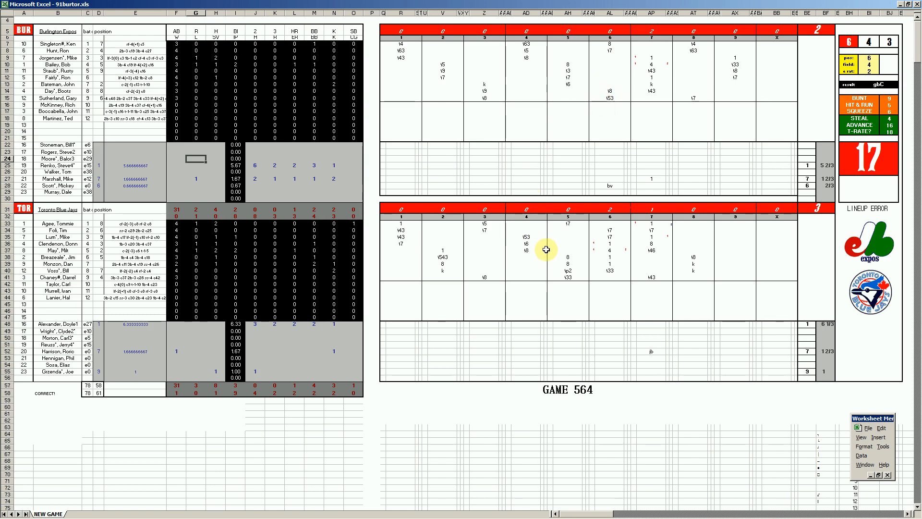
Go through Toronto's sixth-inning at-bats on the Game 564 scoresheet, from row 34 to row 37
{"action": "left_click", "coordinate": [611, 230]}
{"action": "key", "text": "Down"}
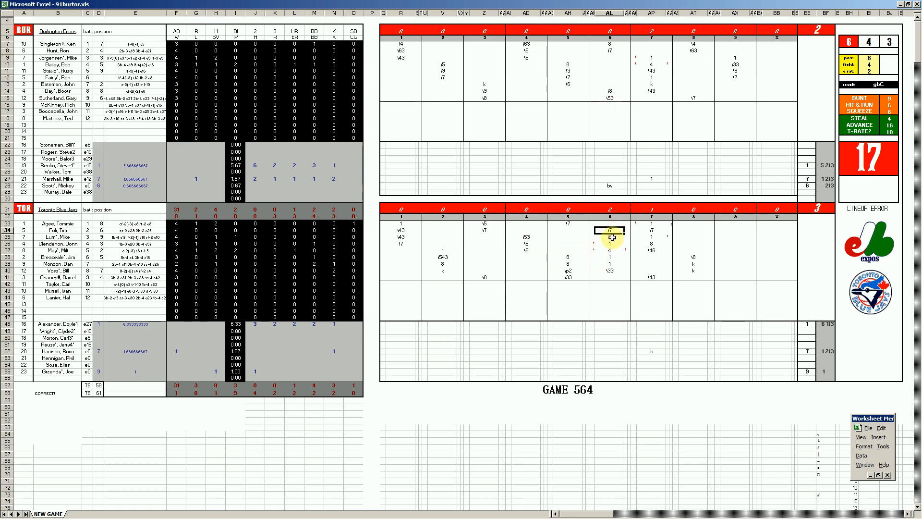
{"action": "left_click", "coordinate": [611, 244]}
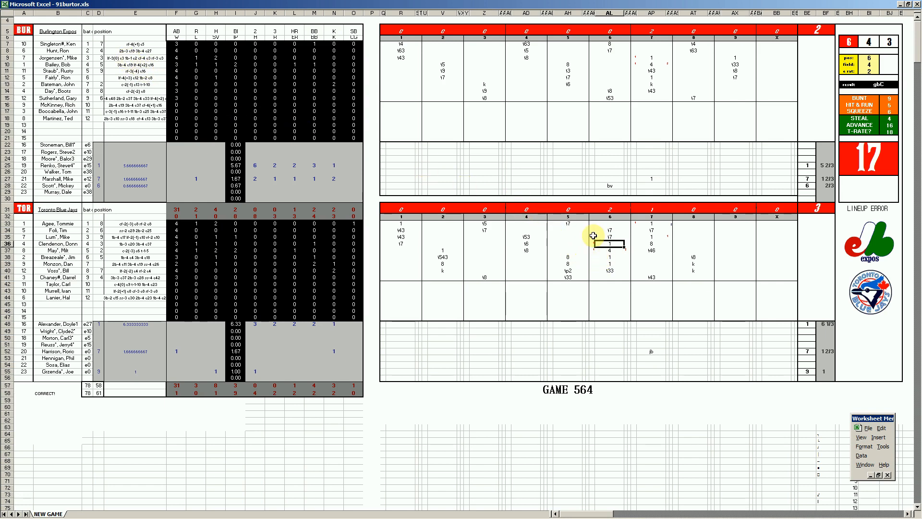
{"action": "left_click", "coordinate": [610, 250]}
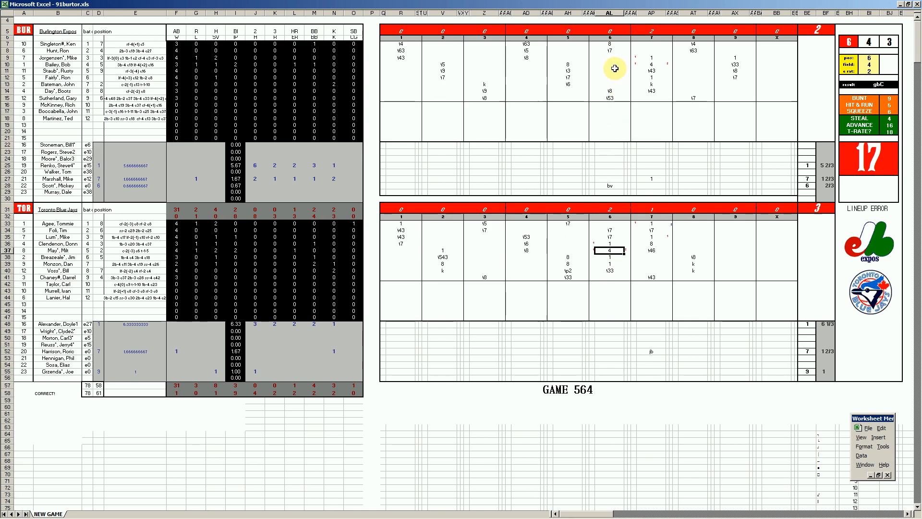
Go through Burlington's seventh-inning at-bats on the Game 564 scoresheet, covering rows 9, 10 and 12
{"action": "left_click", "coordinate": [651, 58]}
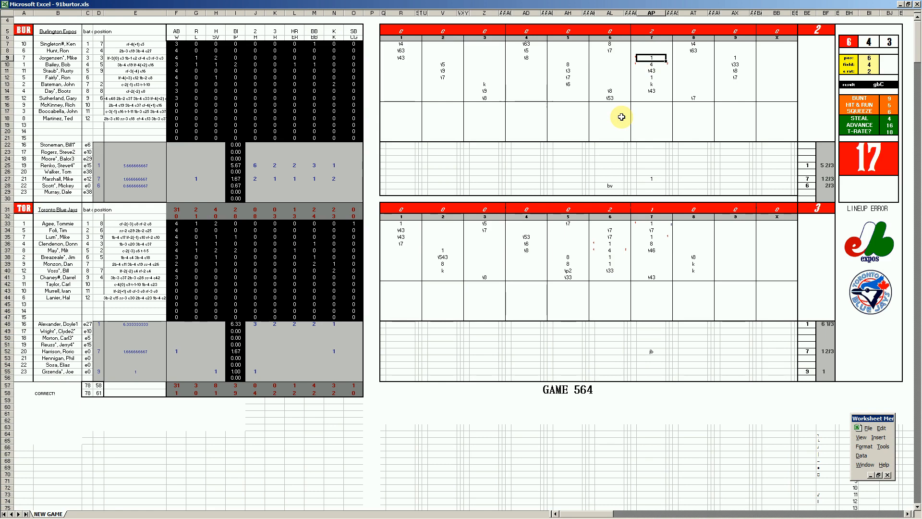
{"action": "key", "text": "Down"}
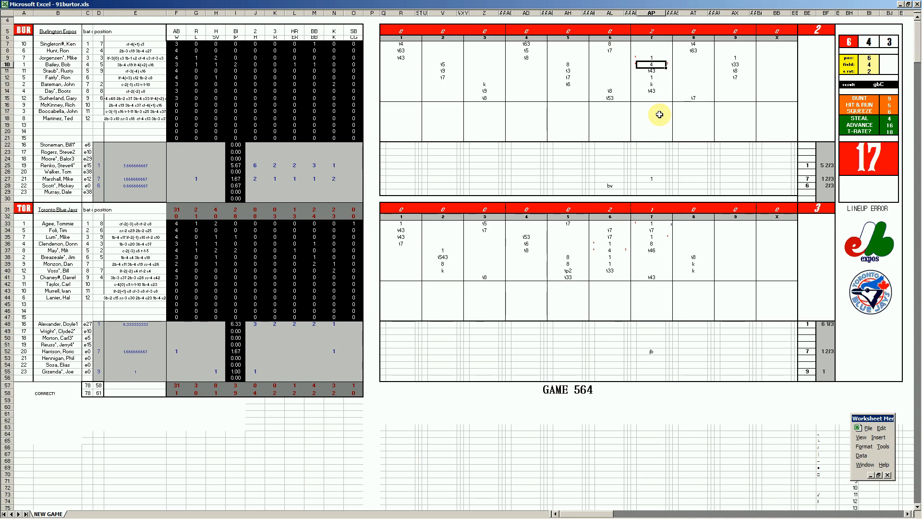
{"action": "left_click", "coordinate": [659, 78]}
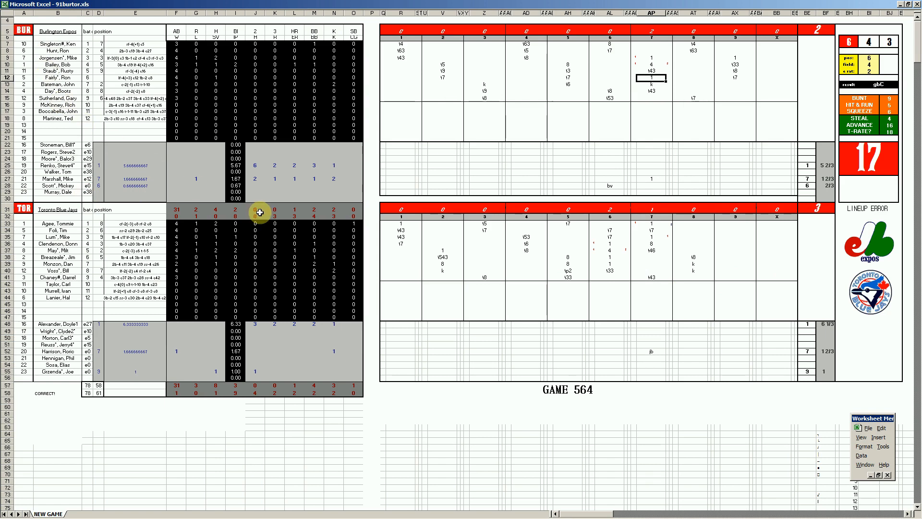
Review Toronto's seventh-inning at-bats in rows 33 to 35 and compare them with the sixth-inning entry in row 36
{"action": "left_click", "coordinate": [651, 277]}
{"action": "left_click", "coordinate": [653, 223]}
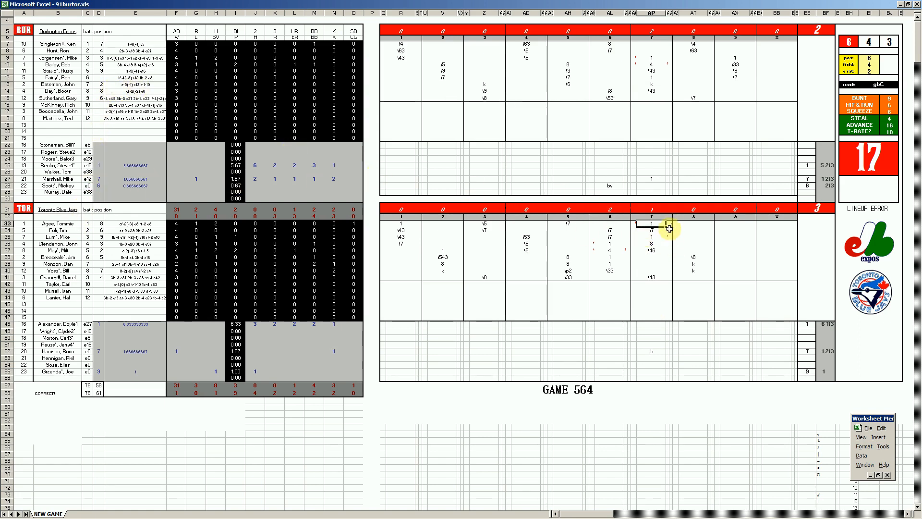
{"action": "left_click", "coordinate": [654, 230]}
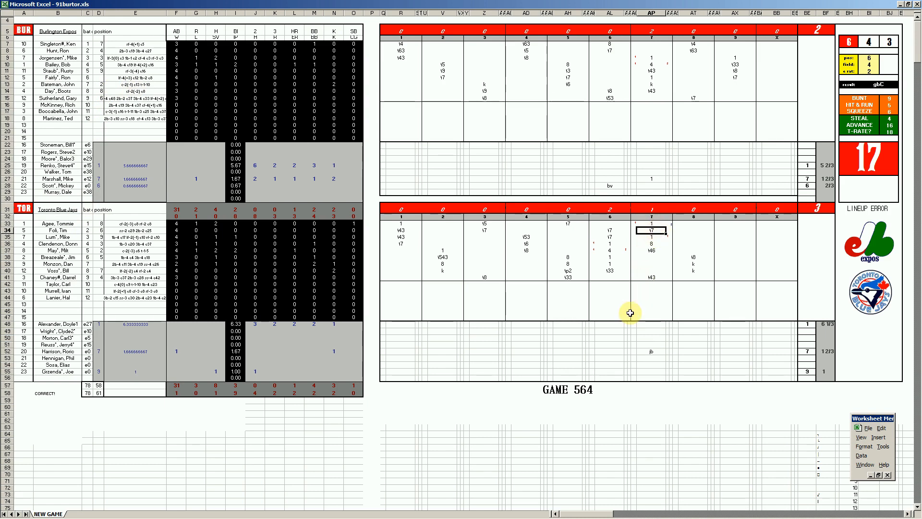
{"action": "left_click", "coordinate": [654, 237]}
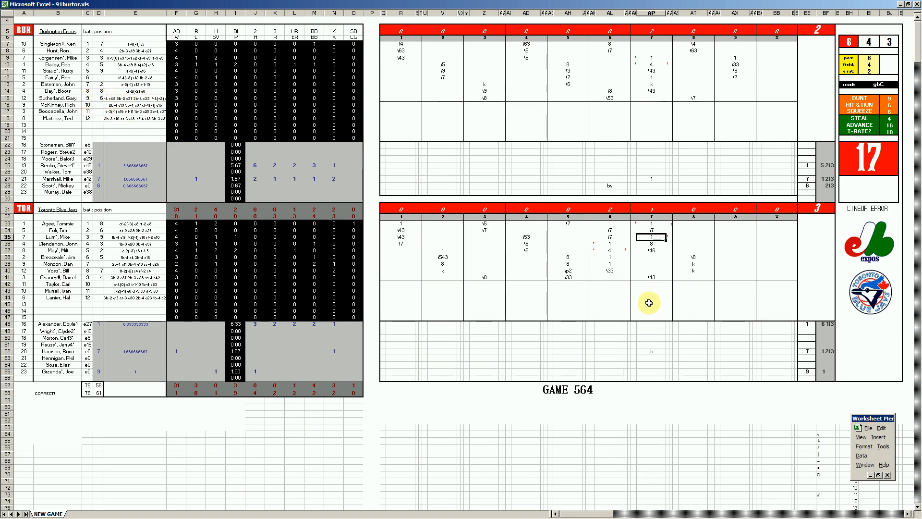
{"action": "left_click", "coordinate": [609, 244]}
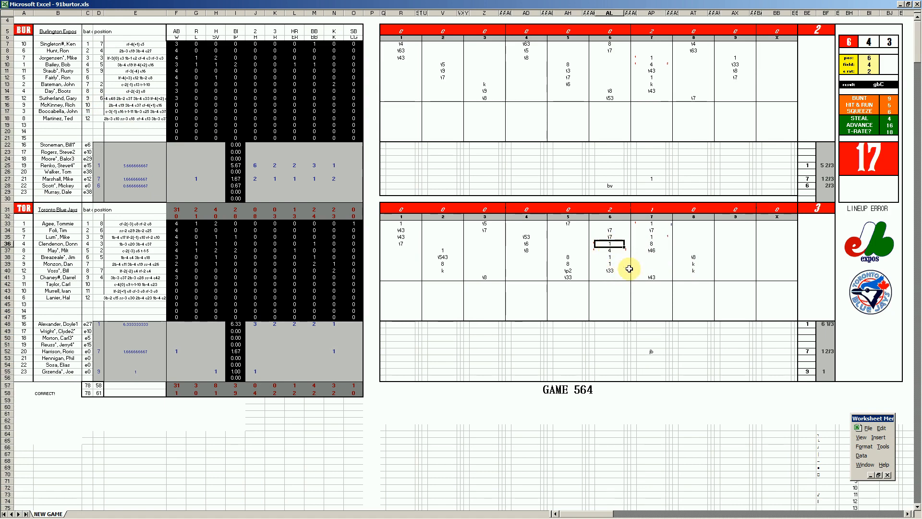
{"action": "left_click", "coordinate": [658, 237]}
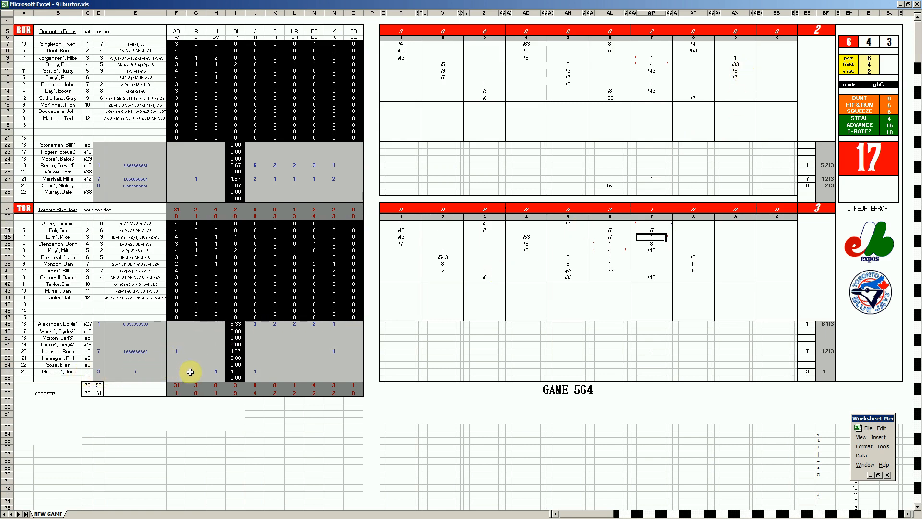
Check Burlington's ninth-inning entry in row 9 and close the 91burtor.xls workbook
{"action": "left_click", "coordinate": [735, 58]}
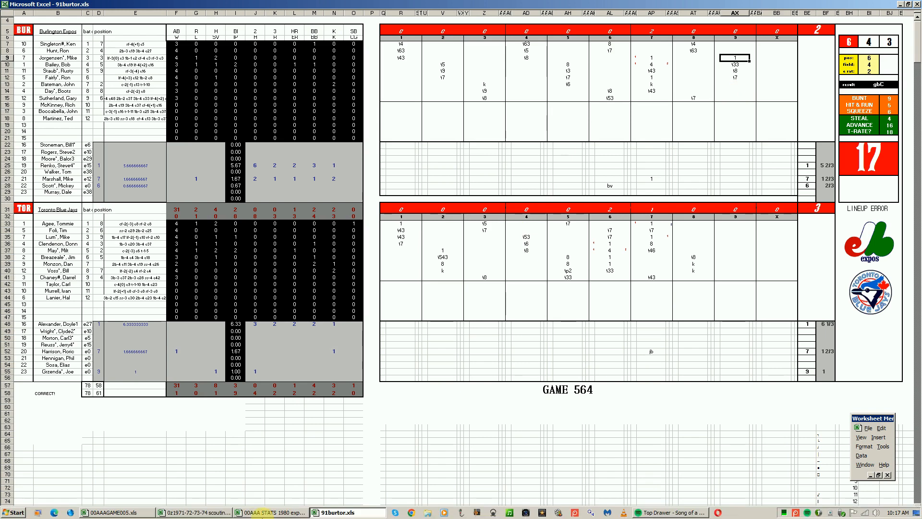
{"action": "left_click", "coordinate": [339, 513]}
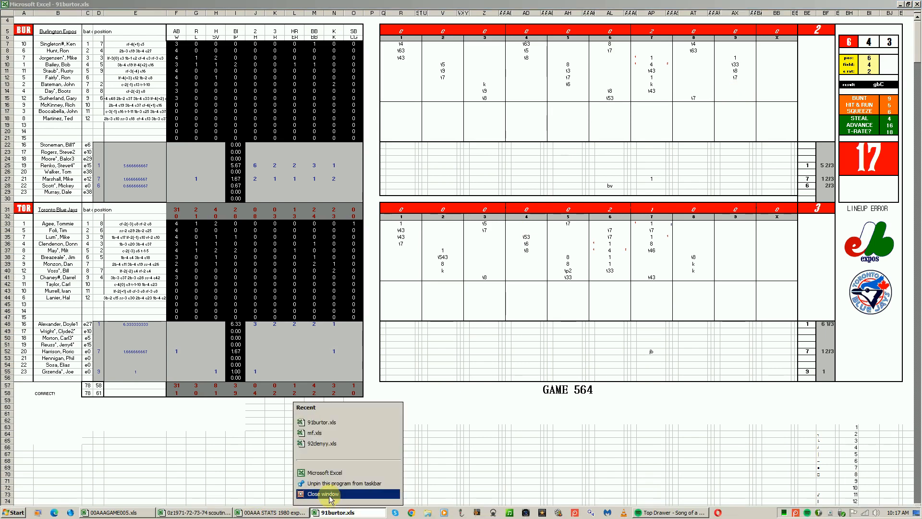
{"action": "left_click", "coordinate": [324, 494]}
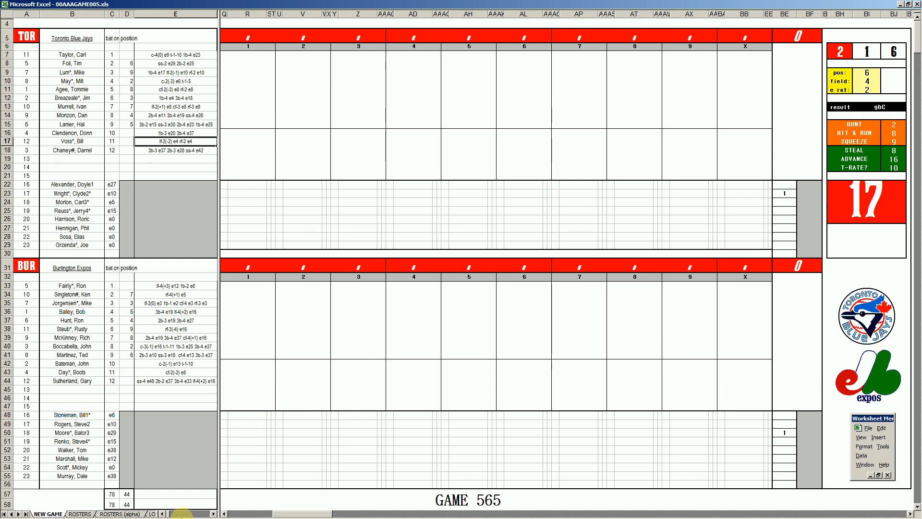
Open the print sheet of the 00AAA STATS 1980 workbook and highlight the Orioles, Yankees and Blue Jays standings in AL East
{"action": "mouse_move", "coordinate": [182, 516]}
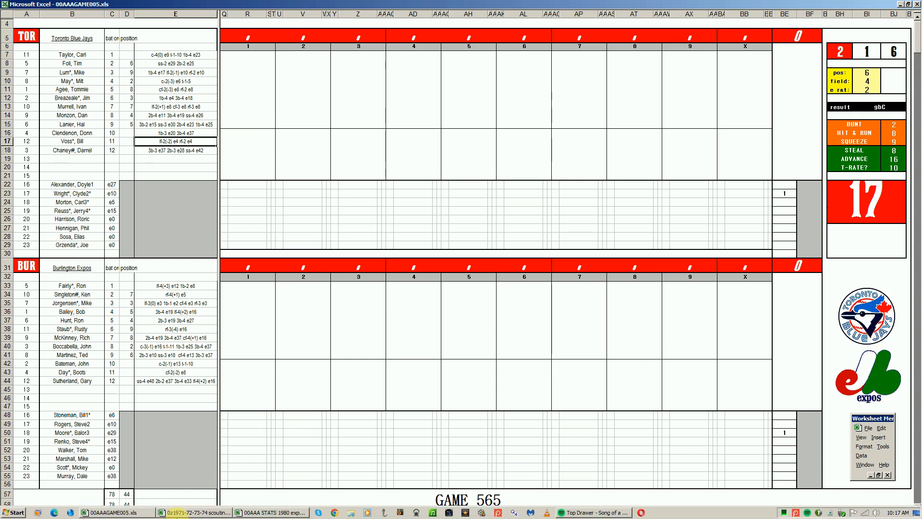
{"action": "left_click", "coordinate": [248, 513]}
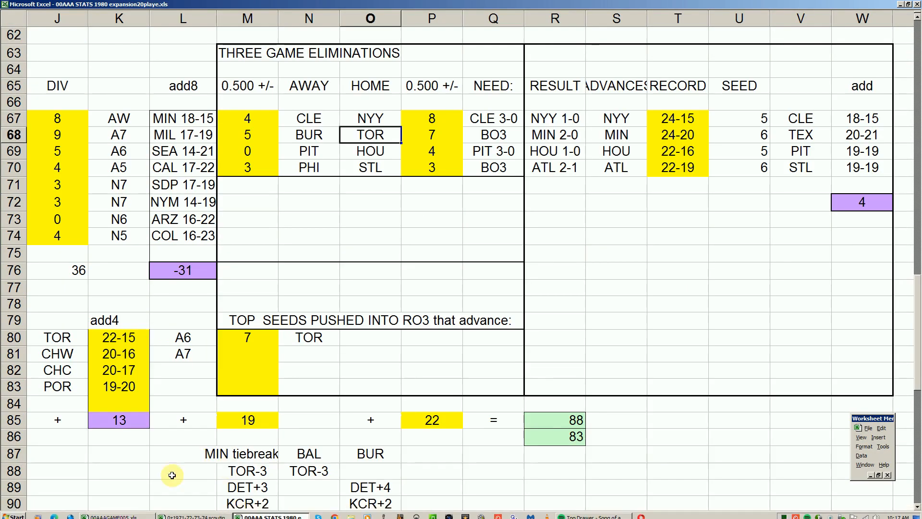
{"action": "left_click", "coordinate": [86, 513]}
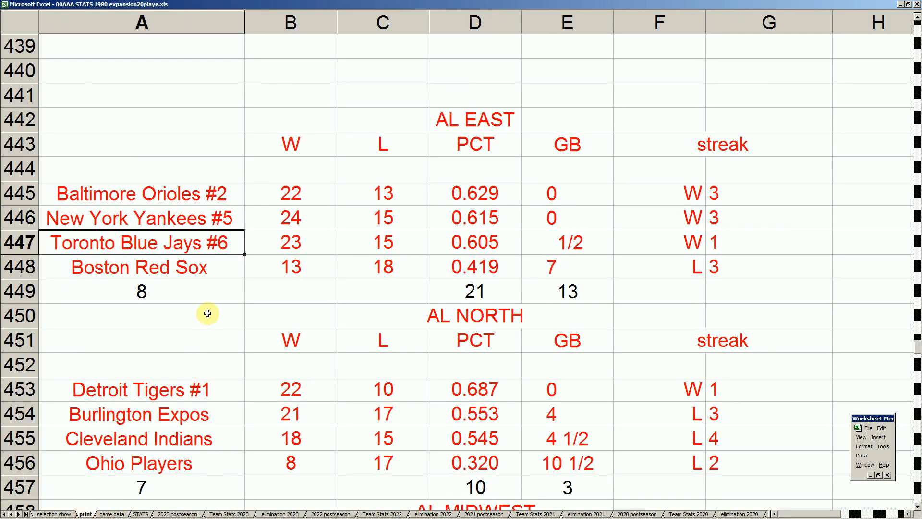
{"action": "left_click_drag", "start_coordinate": [221, 189], "coordinate": [562, 239]}
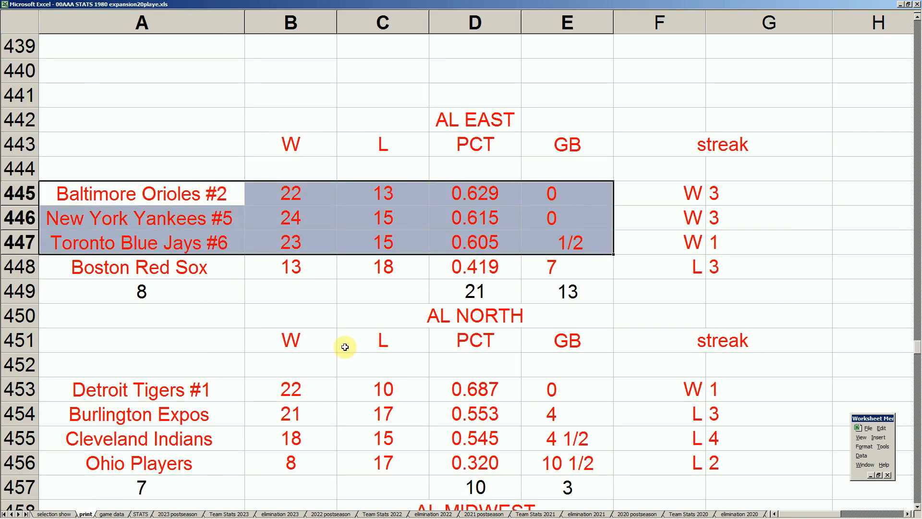
Compare the games-back figures of the Blue Jays, Yankees and Orioles in AL East and highlight all three teams' rows
{"action": "left_click", "coordinate": [238, 243]}
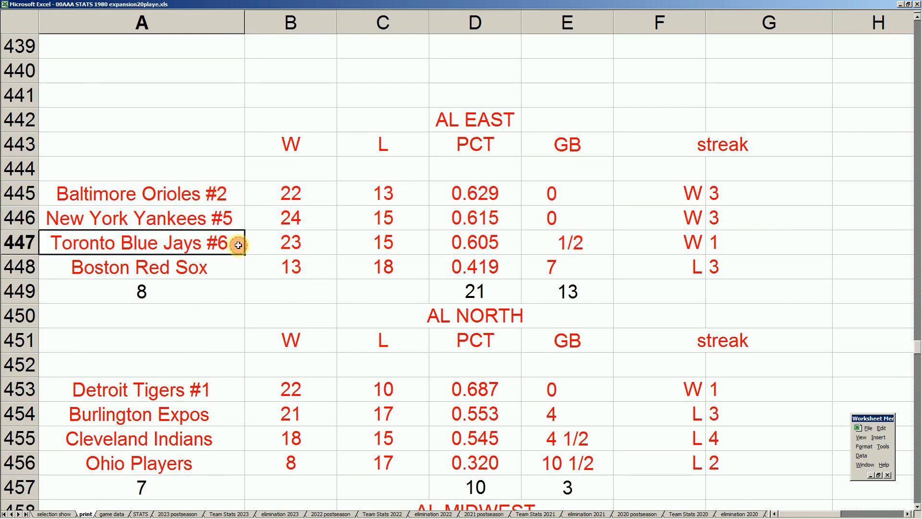
{"action": "left_click", "coordinate": [579, 243]}
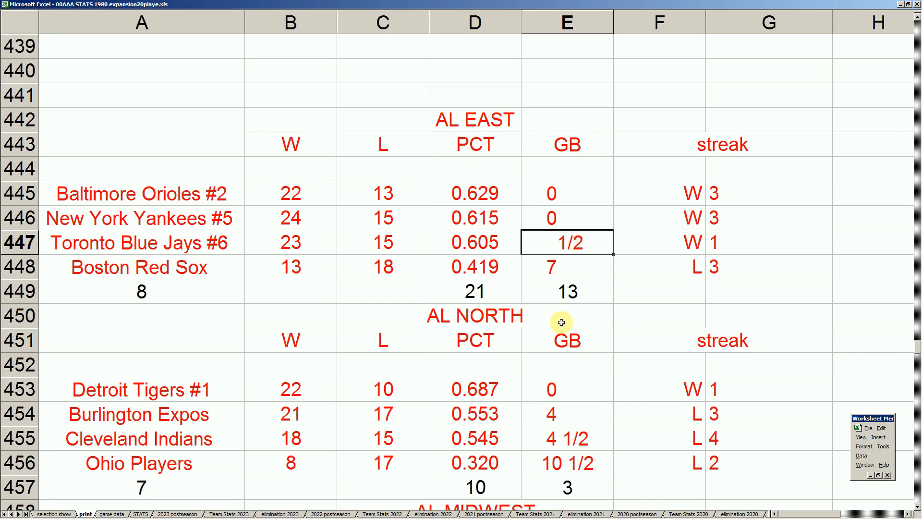
{"action": "left_click", "coordinate": [556, 216]}
{"action": "left_click", "coordinate": [568, 200]}
{"action": "left_click_drag", "start_coordinate": [188, 191], "coordinate": [542, 242]}
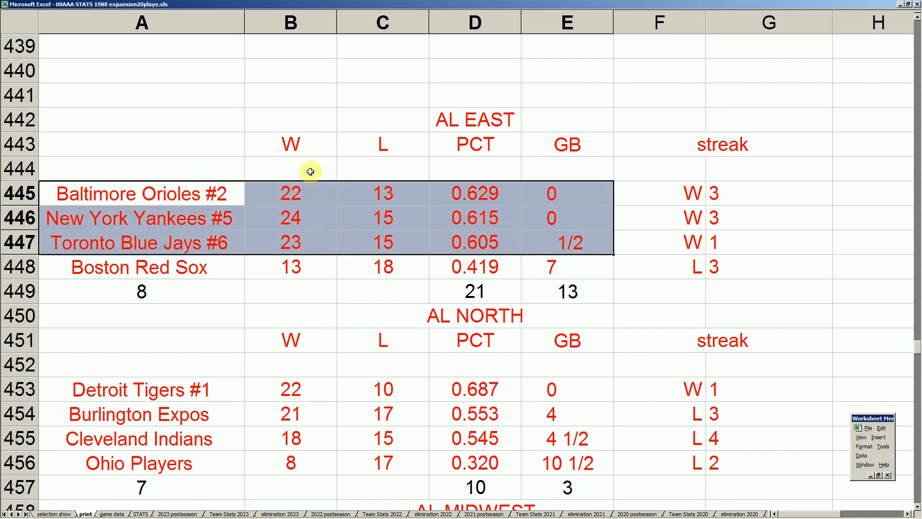
Review the division leaders Detroit and Oakland, return to the top three AL East teams, and highlight Toronto's record
{"action": "left_click", "coordinate": [302, 388]}
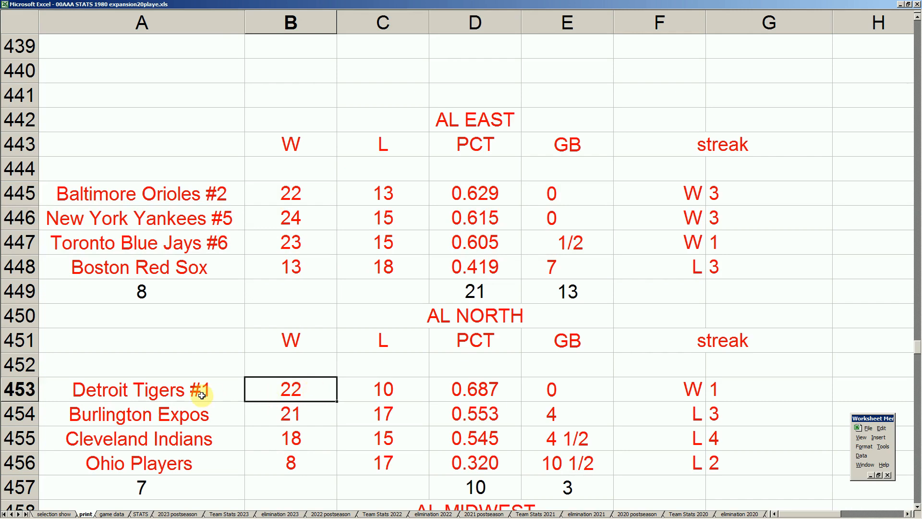
{"action": "scroll", "coordinate": [223, 394], "scroll_direction": "down", "scroll_amount": 6}
{"action": "left_click_drag", "start_coordinate": [212, 341], "coordinate": [381, 346]}
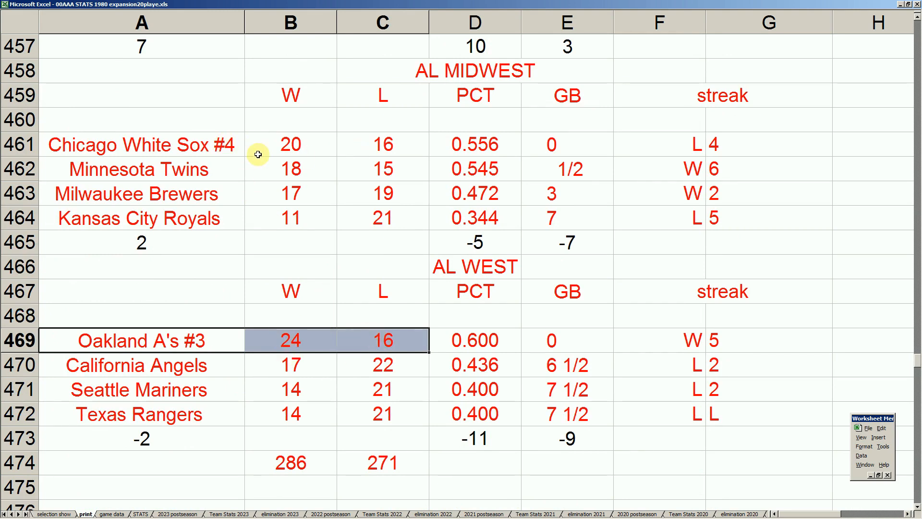
{"action": "scroll", "coordinate": [297, 203], "scroll_direction": "up", "scroll_amount": 5}
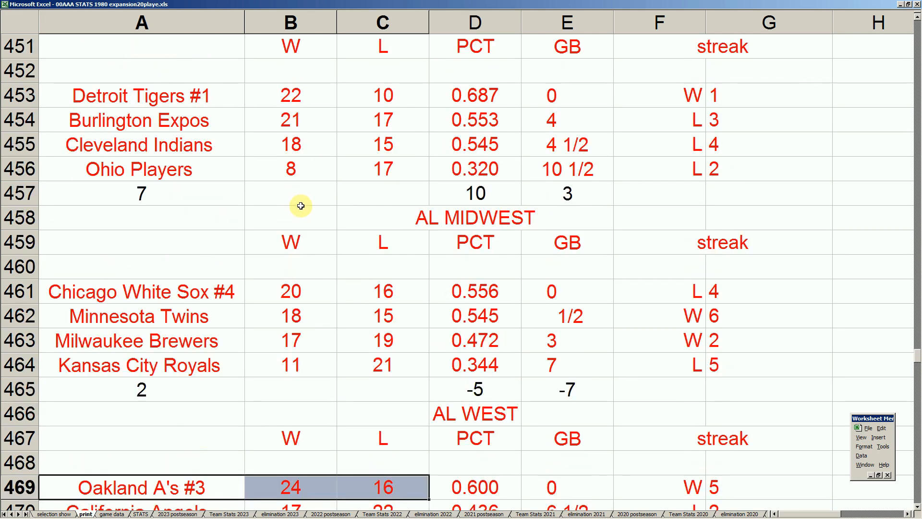
{"action": "left_click_drag", "start_coordinate": [233, 118], "coordinate": [545, 165]}
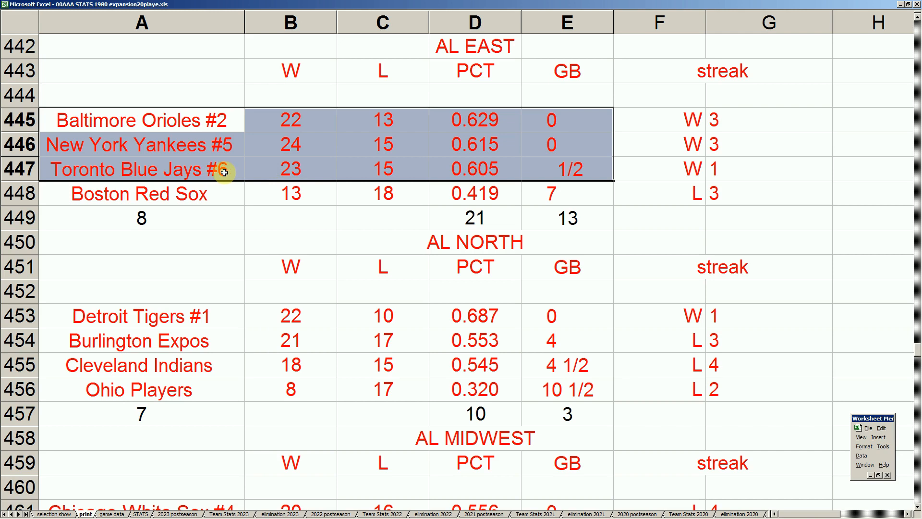
{"action": "left_click_drag", "start_coordinate": [215, 172], "coordinate": [528, 178]}
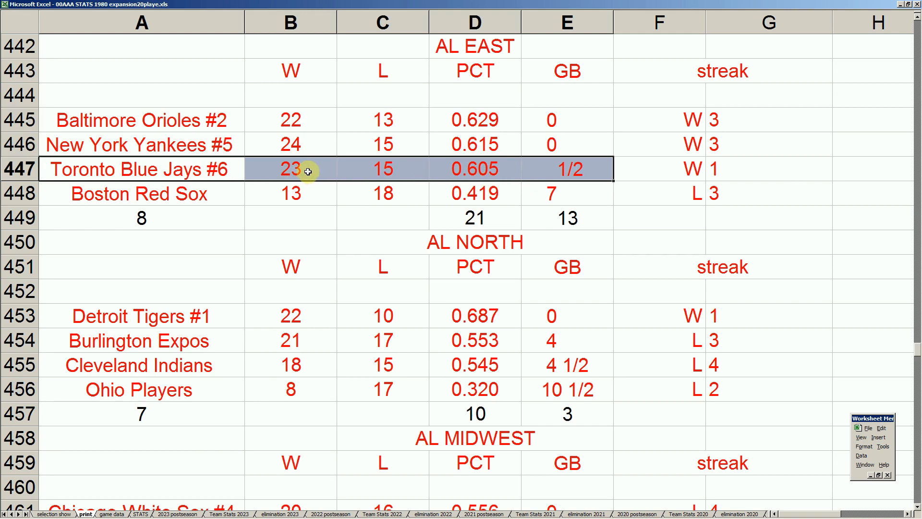
Switch to the Game 565 scoresheet in 00AAAGAME005.xls and check Toronto's starting pitcher entry in BE23
{"action": "mouse_move", "coordinate": [250, 517]}
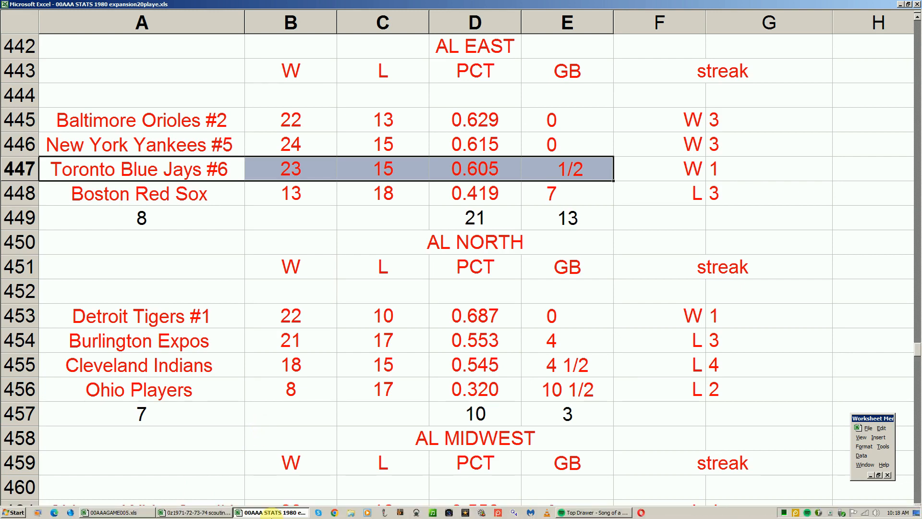
{"action": "left_click", "coordinate": [144, 515]}
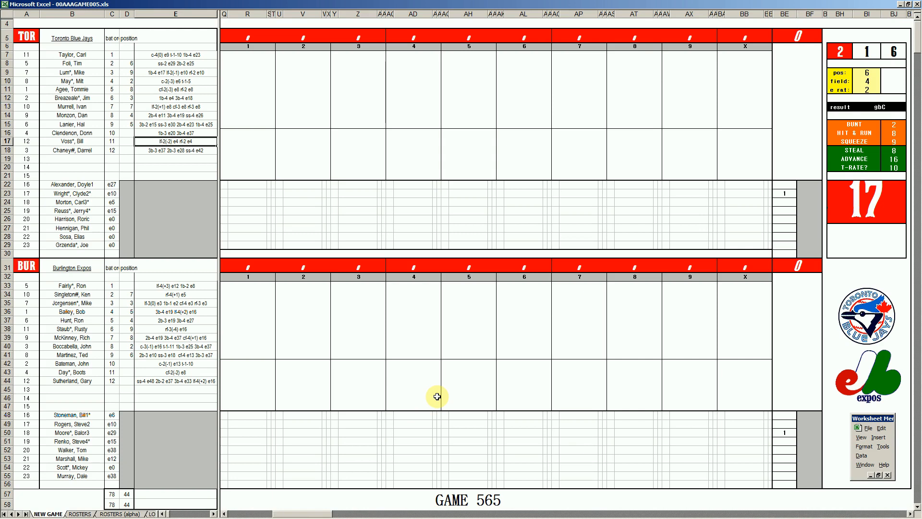
{"action": "left_click", "coordinate": [791, 193]}
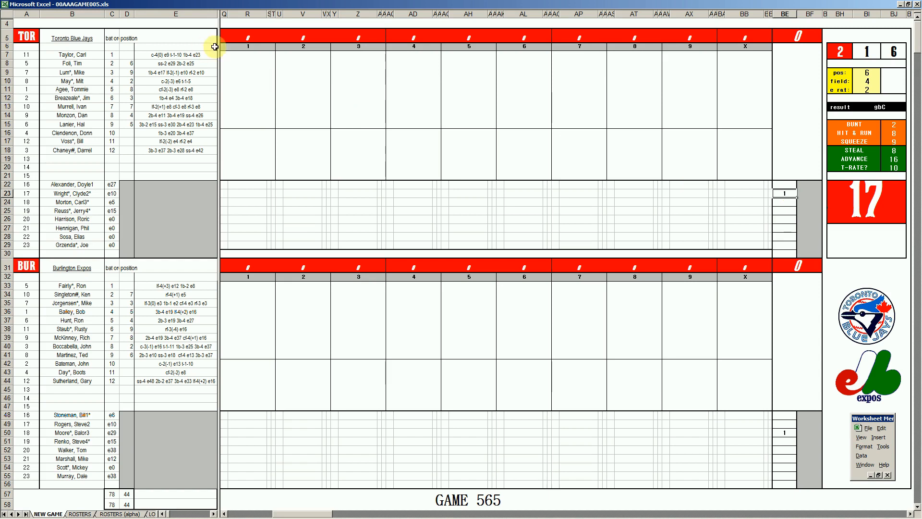
Select Toronto's leadoff first-inning cell R7 and recalculate the dice rolls repeatedly to start the game
{"action": "left_click", "coordinate": [251, 54]}
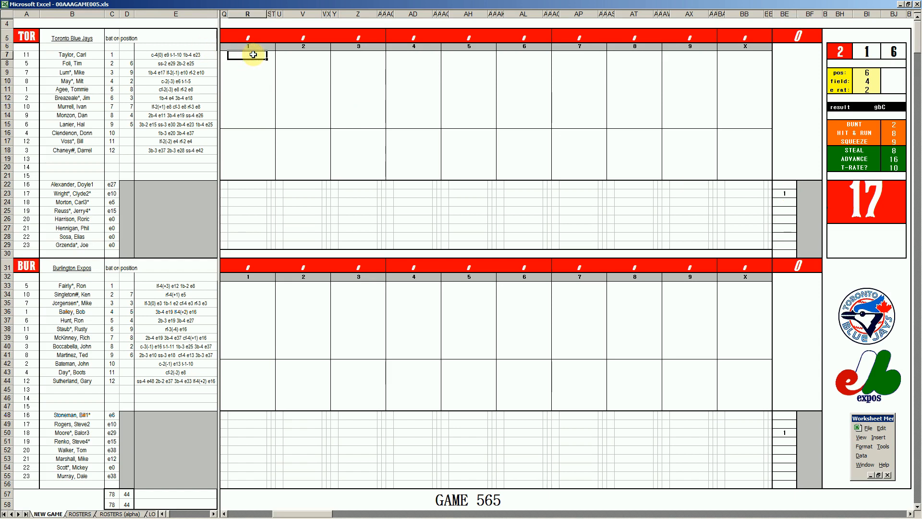
{"action": "key", "text": "F9"}
{"action": "key", "text": "F9"}
{"action": "key", "text": "F9"}
{"action": "key", "text": "F9"}
{"action": "key", "text": "F9"}
{"action": "key", "text": "F9"}
{"action": "key", "text": "F9"}
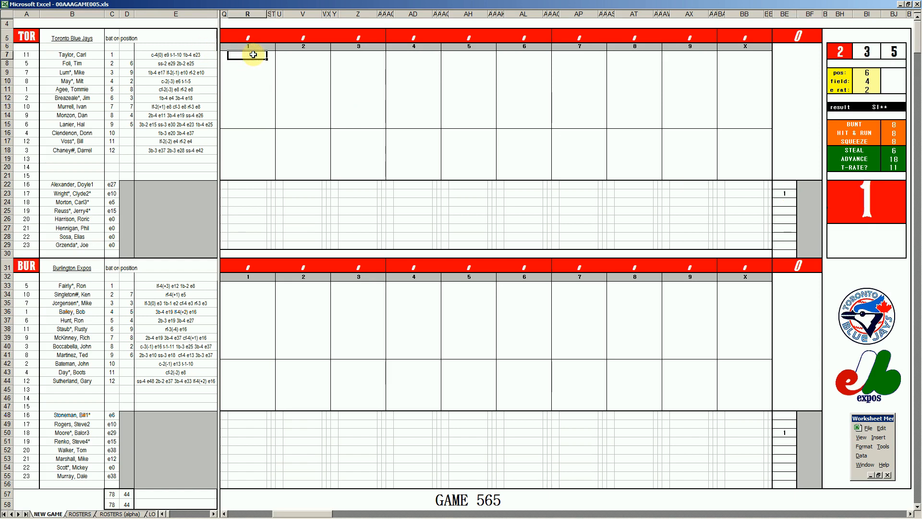
{"action": "key", "text": "F9"}
{"action": "key", "text": "F9"}
{"action": "key", "text": "F9"}
{"action": "key", "text": "F9"}
{"action": "key", "text": "F9"}
{"action": "key", "text": "F9"}
{"action": "key", "text": "F9"}
{"action": "key", "text": "F9"}
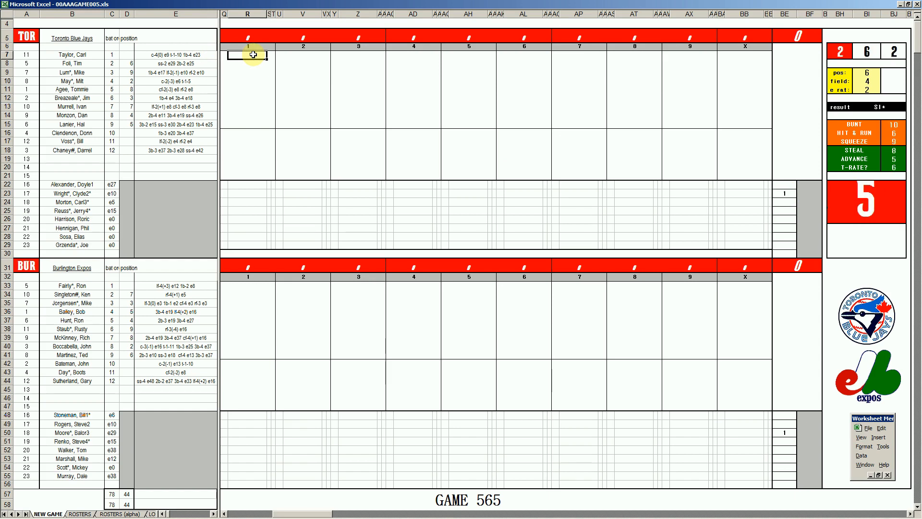
{"action": "key", "text": "F9"}
{"action": "key", "text": "F9"}
{"action": "key", "text": "F9"}
{"action": "key", "text": "F9"}
{"action": "key", "text": "F9"}
{"action": "key", "text": "F9"}
{"action": "key", "text": "F9"}
{"action": "key", "text": "F9"}
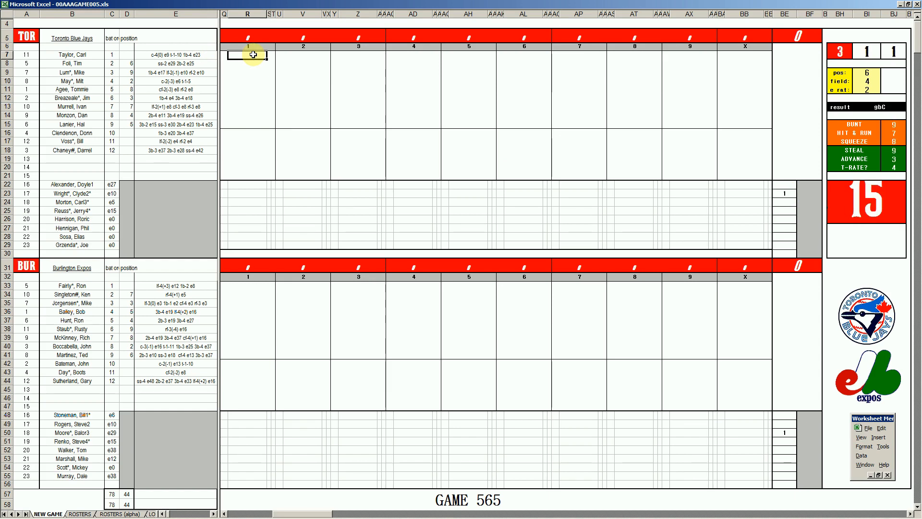
{"action": "key", "text": "F9"}
{"action": "key", "text": "F9"}
{"action": "key", "text": "F9"}
{"action": "key", "text": "F9"}
{"action": "key", "text": "F9"}
{"action": "key", "text": "F9"}
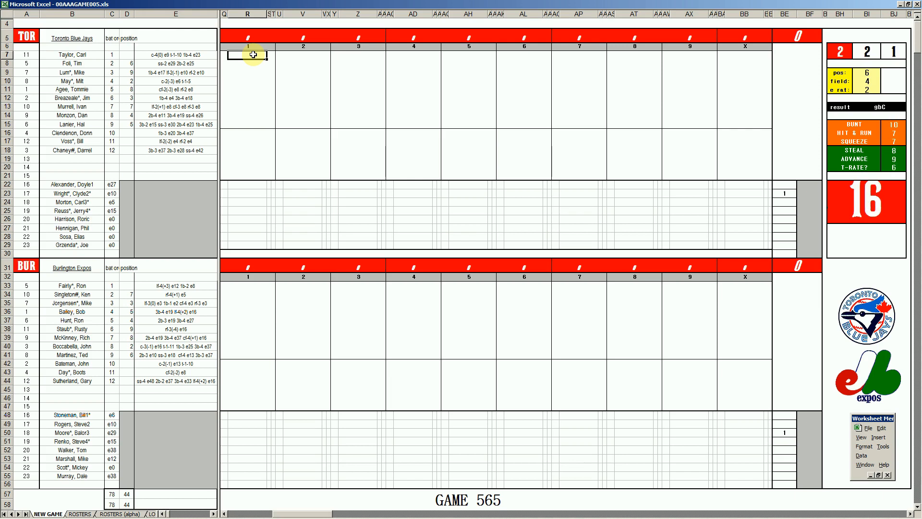
Record Toronto's first three first-inning at-bats as #5, 1 and 3 in R7:R9, with apostrophe marks in Q8 and S9
{"action": "type", "text": "W5"}
{"action": "key", "text": "Return"}
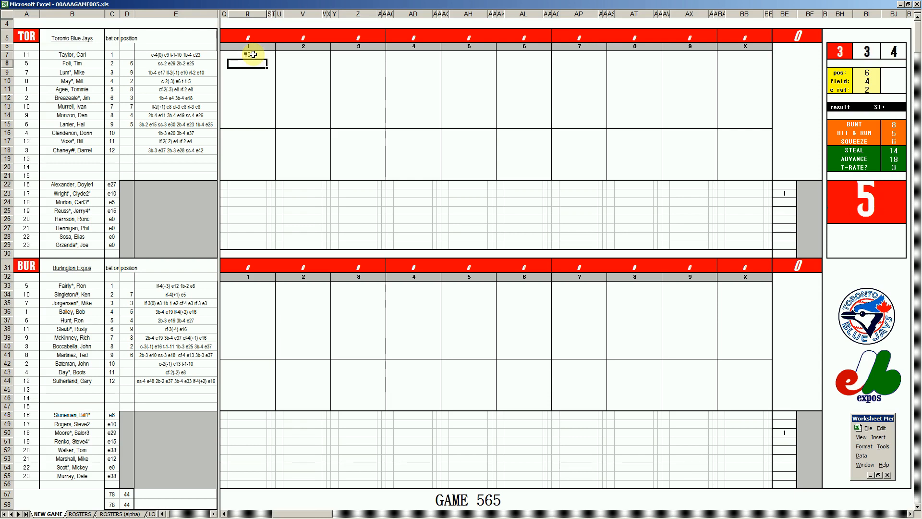
{"action": "type", "text": "1"}
{"action": "key", "text": "Return"}
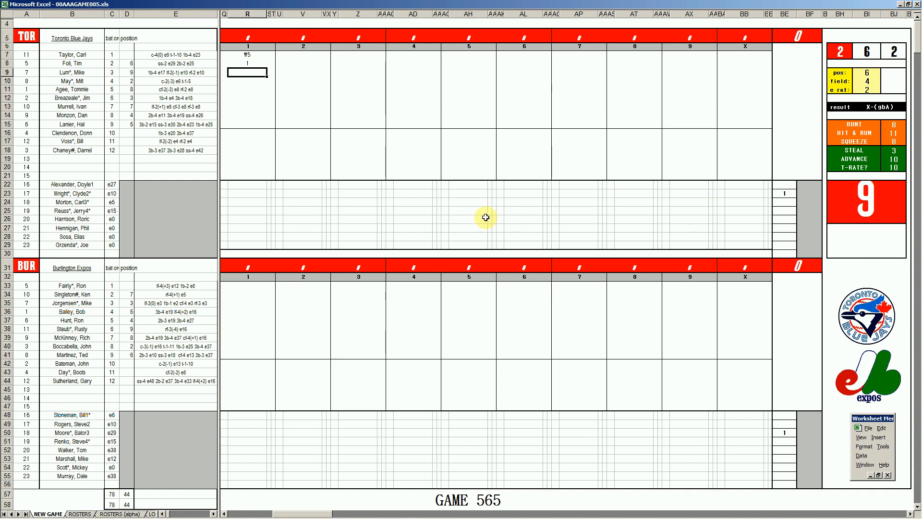
{"action": "type", "text": "3"}
{"action": "key", "text": "Return"}
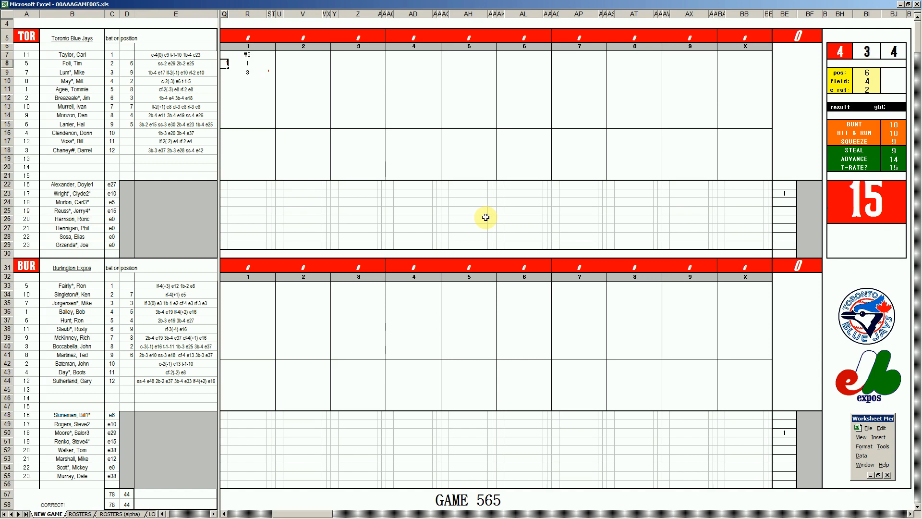
{"action": "key", "text": "Return"}
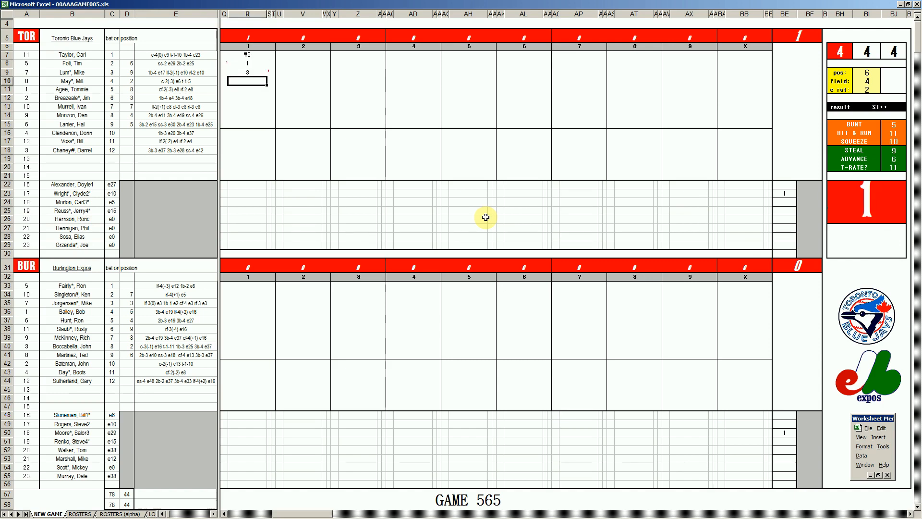
Record k for Toronto's first-inning batters in rows 10 and 11
{"action": "type", "text": "k"}
{"action": "key", "text": "Return"}
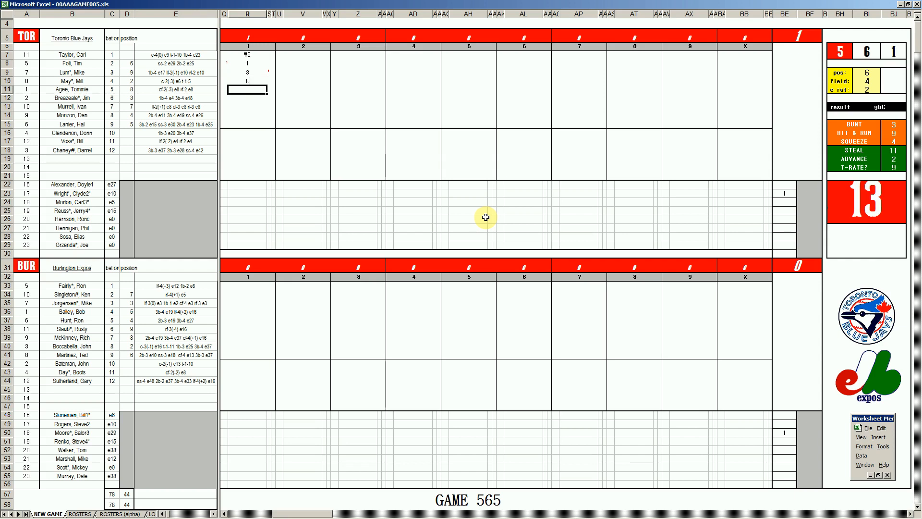
{"action": "type", "text": "k"}
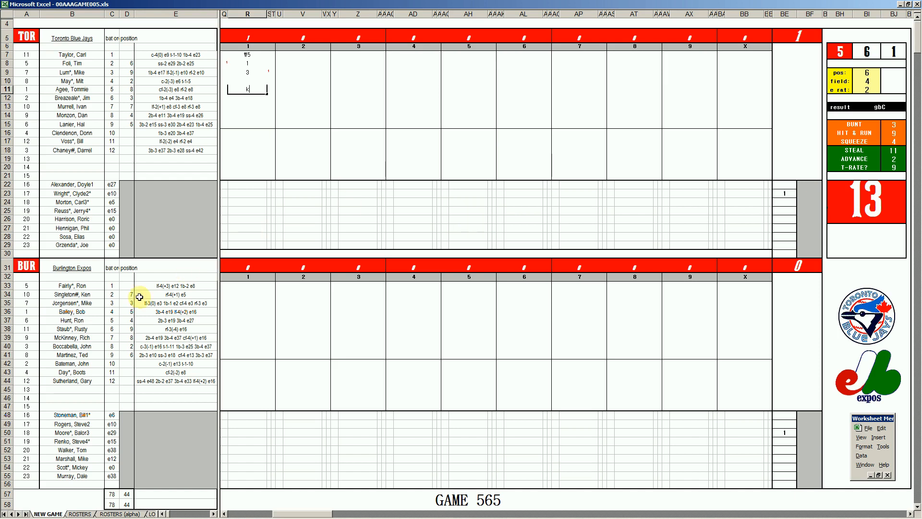
Record Burlington's first two first-inning at-bats as 8 in R33 and #5 in R34
{"action": "left_click", "coordinate": [248, 286]}
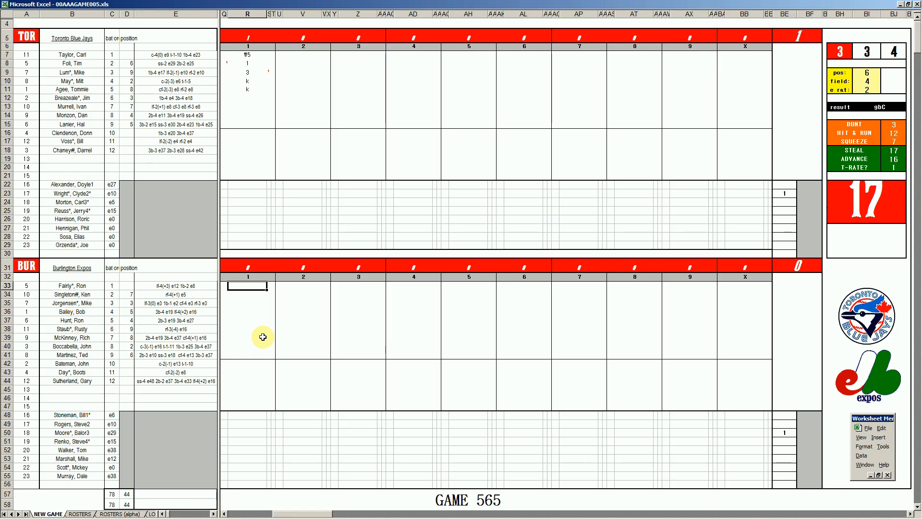
{"action": "type", "text": "8"}
{"action": "key", "text": "Return"}
{"action": "key", "text": "Down"}
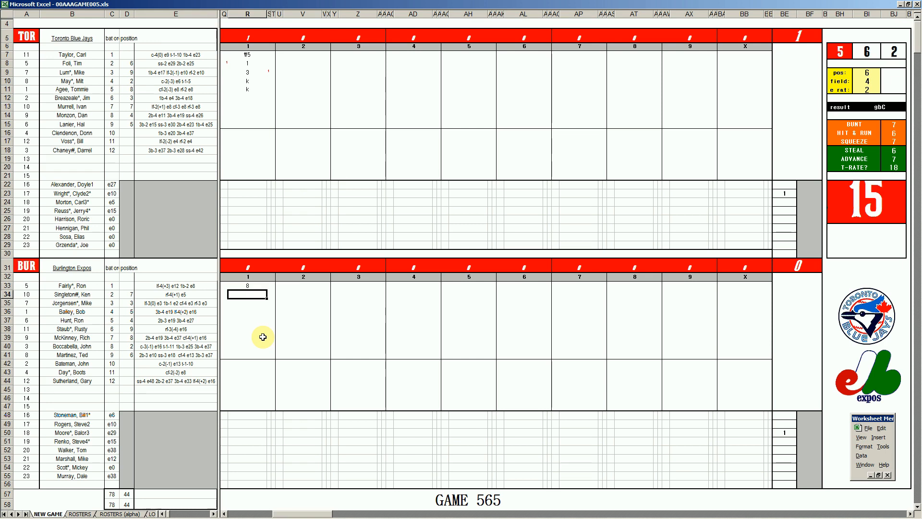
{"action": "type", "text": "#5"}
{"action": "key", "text": "Return"}
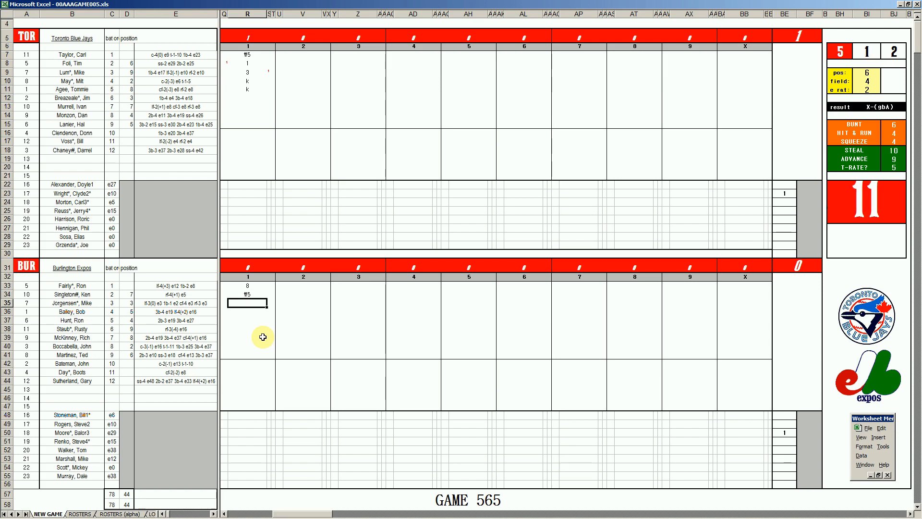
Set the fielding check to position 7, field rating 2 and error rating 8
{"action": "key", "text": "ctrl+q"}
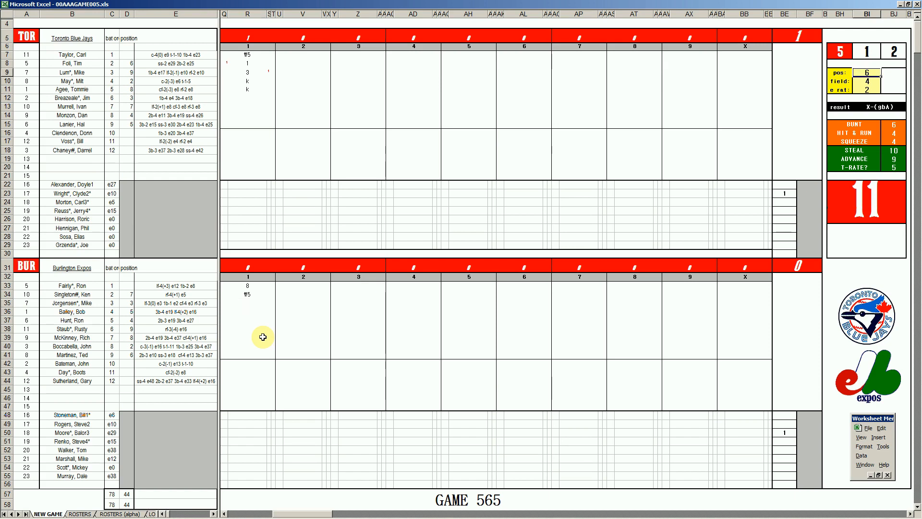
{"action": "type", "text": "7"}
{"action": "key", "text": "Return"}
{"action": "type", "text": "2"}
{"action": "key", "text": "Return"}
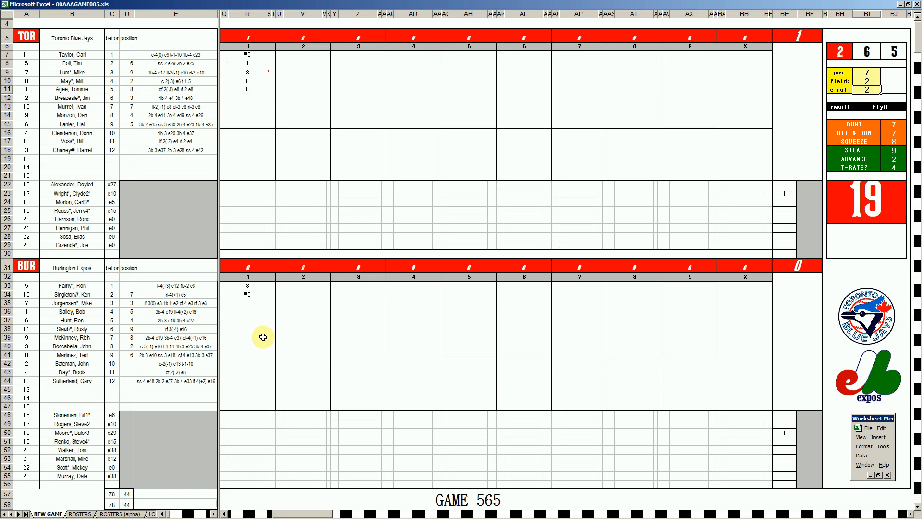
{"action": "type", "text": "8"}
{"action": "key", "text": "Return"}
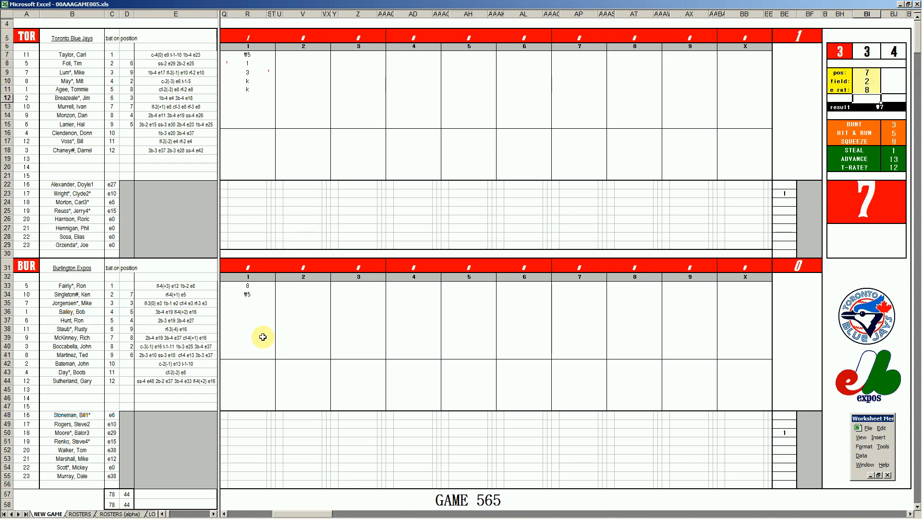
Record Burlington's next two first-inning at-bats as #7 in R35 and #6 in R36
{"action": "left_click", "coordinate": [254, 303]}
{"action": "type", "text": "#7"}
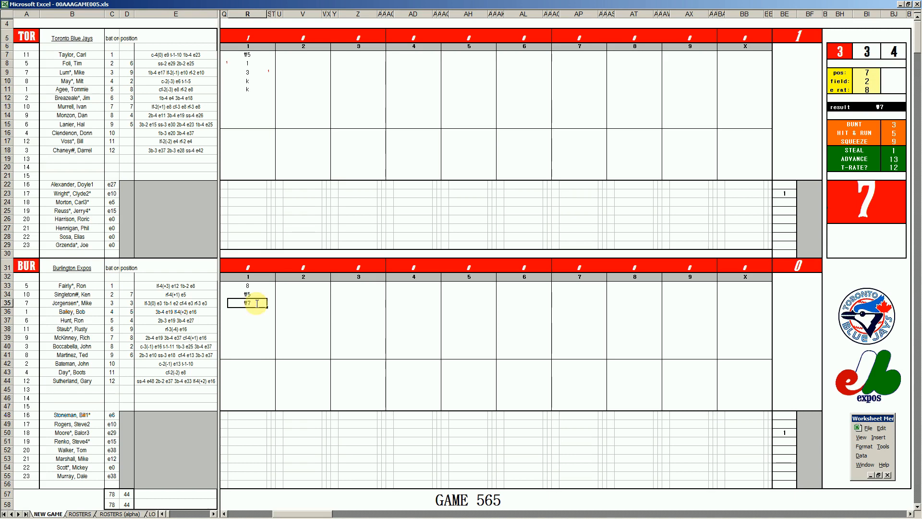
{"action": "key", "text": "Return"}
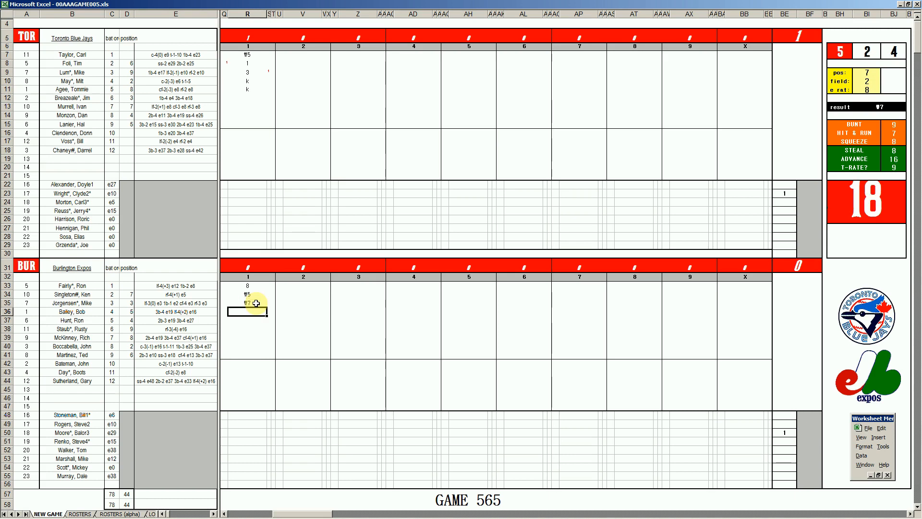
{"action": "type", "text": "#6"}
For Toronto's second-inning leadoff at-bat in V12, set the fielding check to position 7 and field rating 4
{"action": "left_click", "coordinate": [294, 100]}
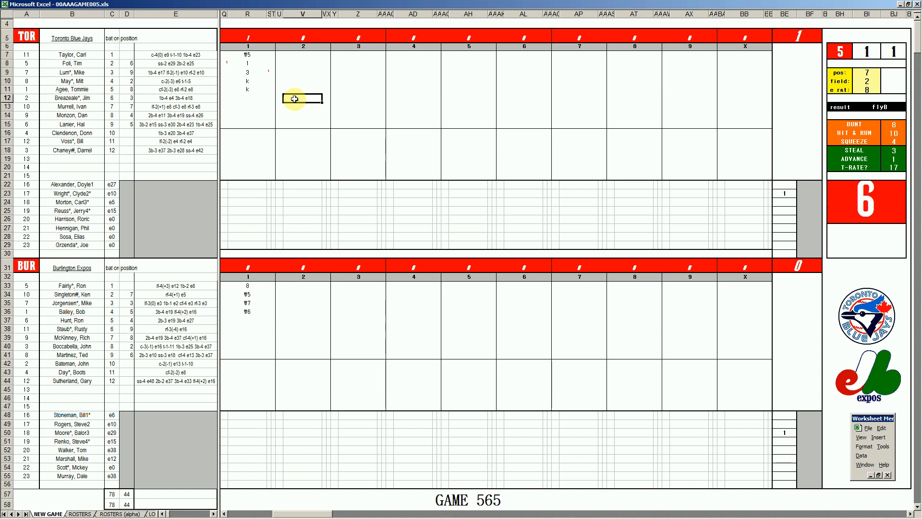
{"action": "key", "text": "ctrl+q"}
{"action": "type", "text": "7"}
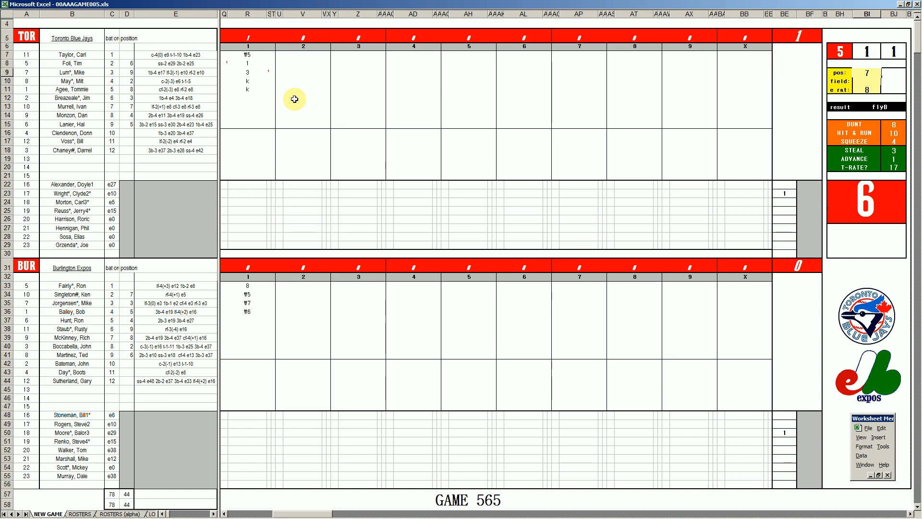
{"action": "key", "text": "Return"}
{"action": "type", "text": "4"}
{"action": "key", "text": "Return"}
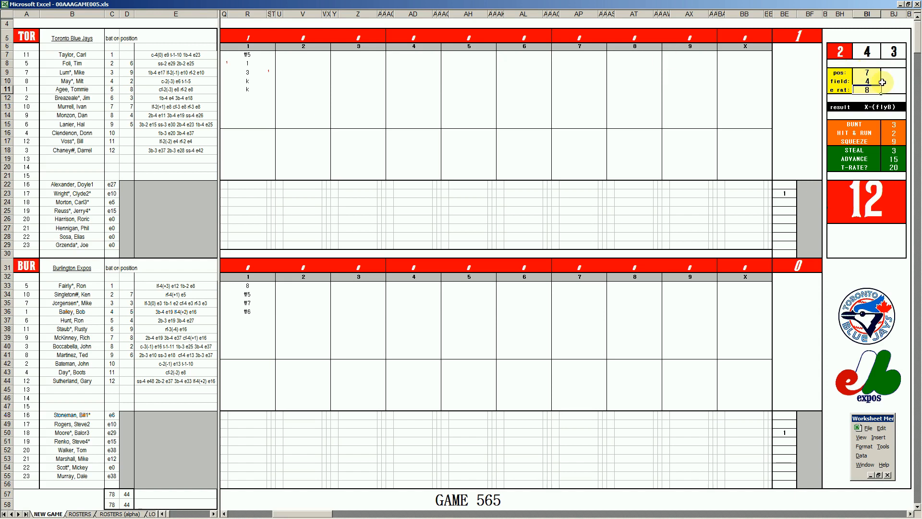
Record #8 for Toronto's first second-inning batter in V12
{"action": "left_click", "coordinate": [300, 98]}
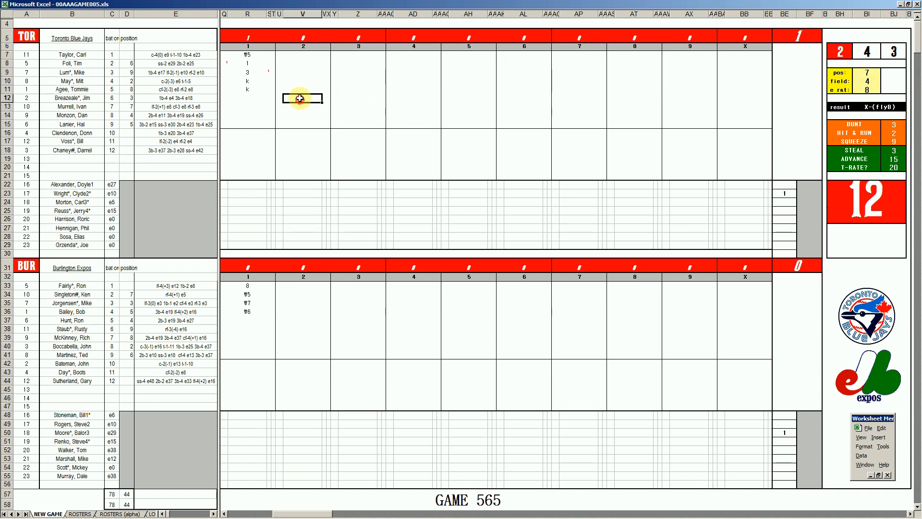
{"action": "type", "text": "#8"}
{"action": "key", "text": "Return"}
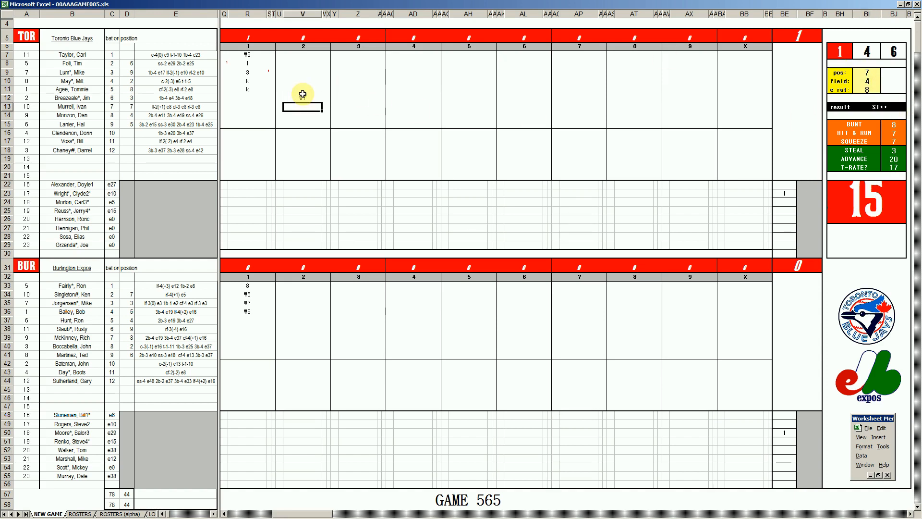
Record Toronto's next second-inning at-bats as 1 in V13, 1 in V14 and #544 in V15
{"action": "type", "text": "1"}
{"action": "key", "text": "Return"}
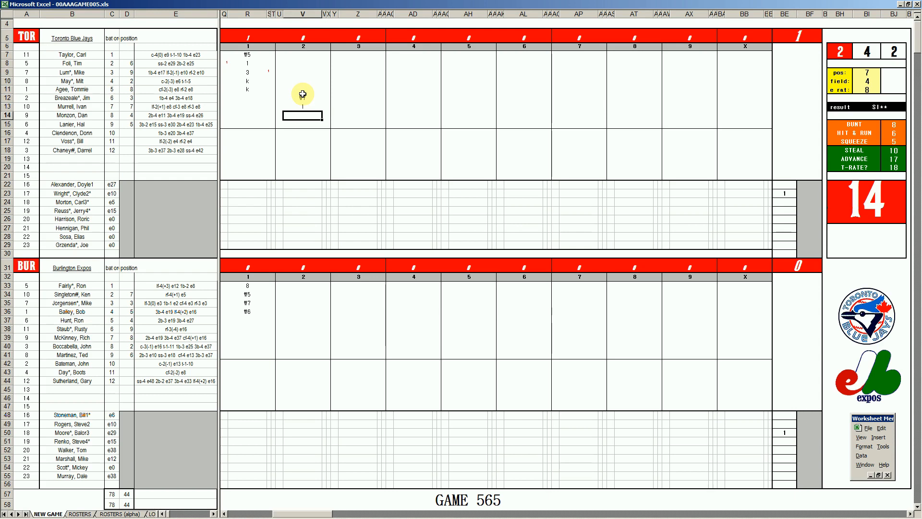
{"action": "type", "text": "1"}
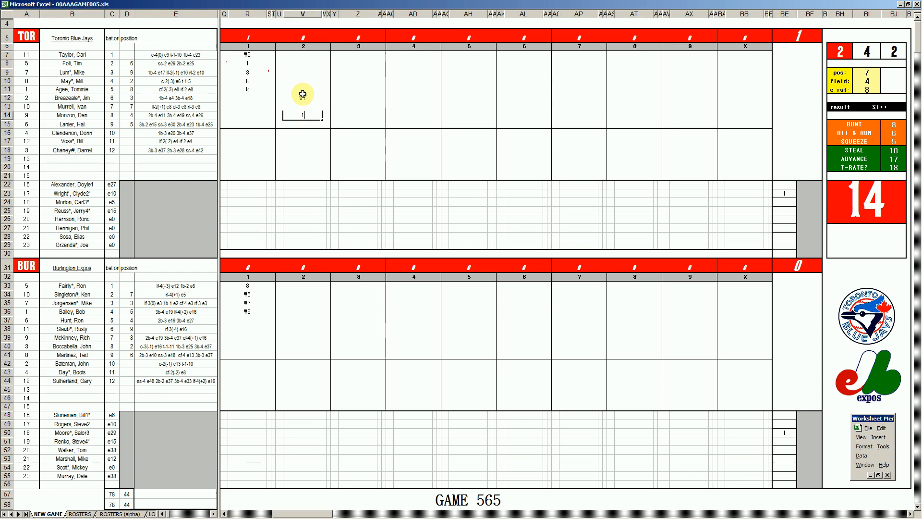
{"action": "key", "text": "Return"}
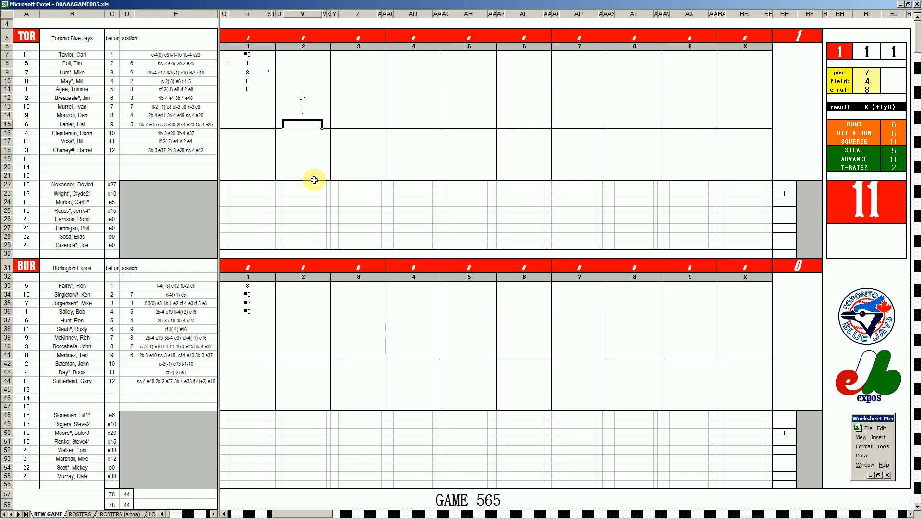
{"action": "type", "text": "#55"}
{"action": "key", "text": "BackSpace"}
{"action": "type", "text": "44"}
Record Burlington's second-inning at-bats as 1 in V37, V38 and V39, and #8 in V40
{"action": "left_click", "coordinate": [290, 321]}
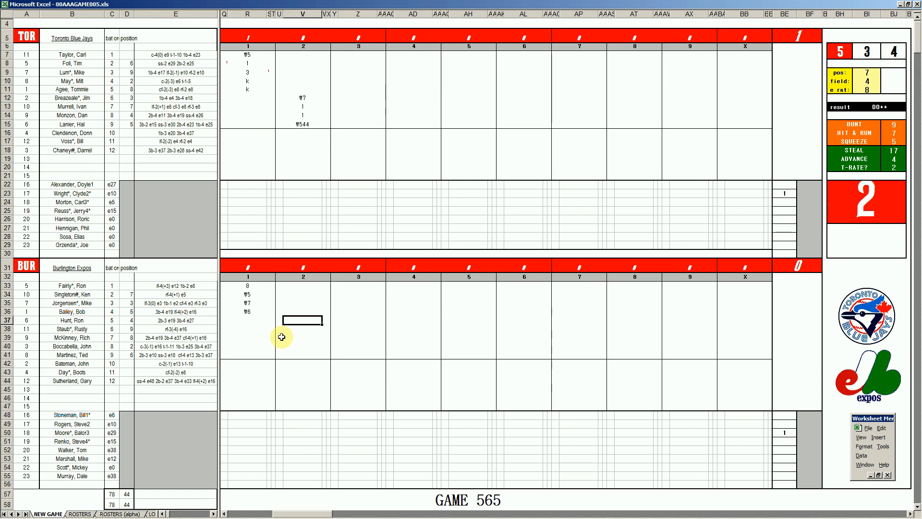
{"action": "type", "text": "1"}
{"action": "key", "text": "Return"}
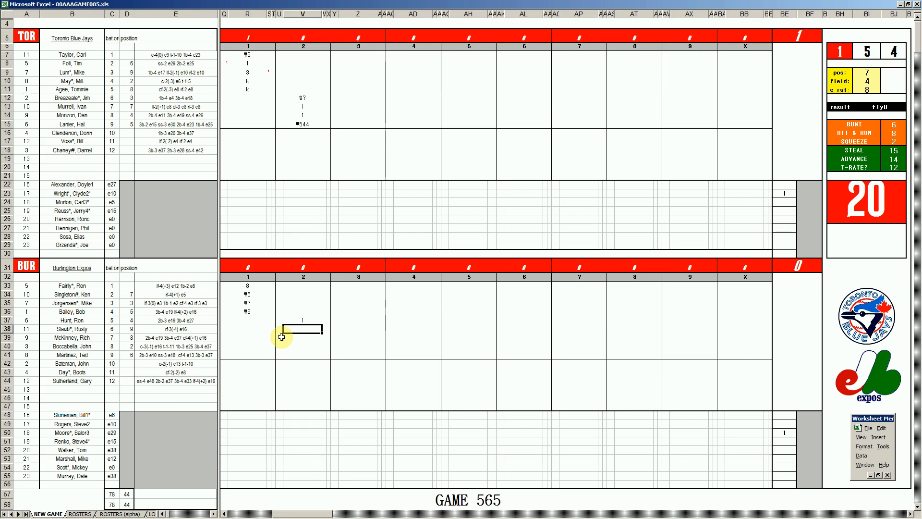
{"action": "type", "text": "1"}
{"action": "key", "text": "Return"}
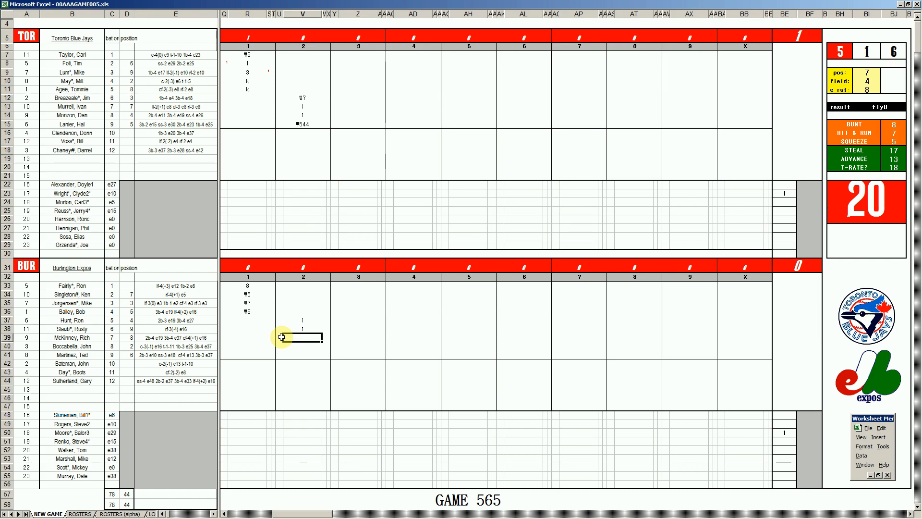
{"action": "type", "text": "1"}
{"action": "key", "text": "Return"}
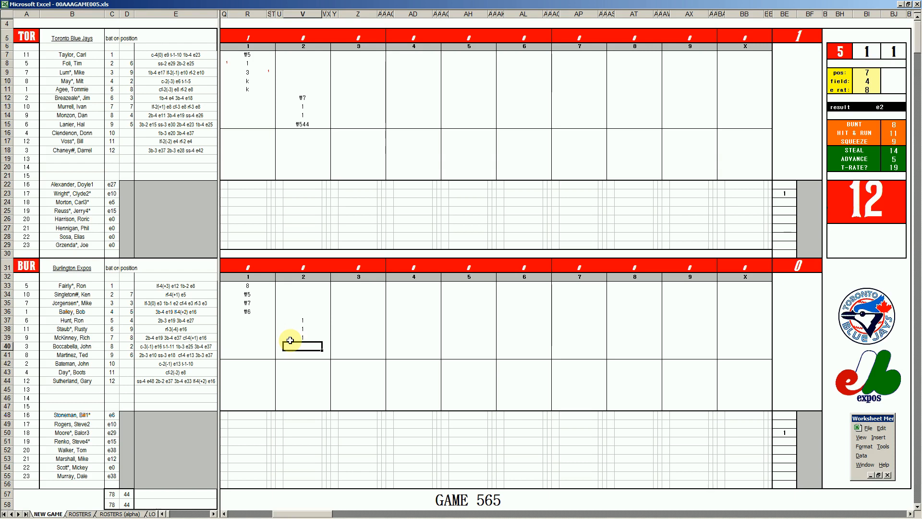
{"action": "type", "text": "#8"}
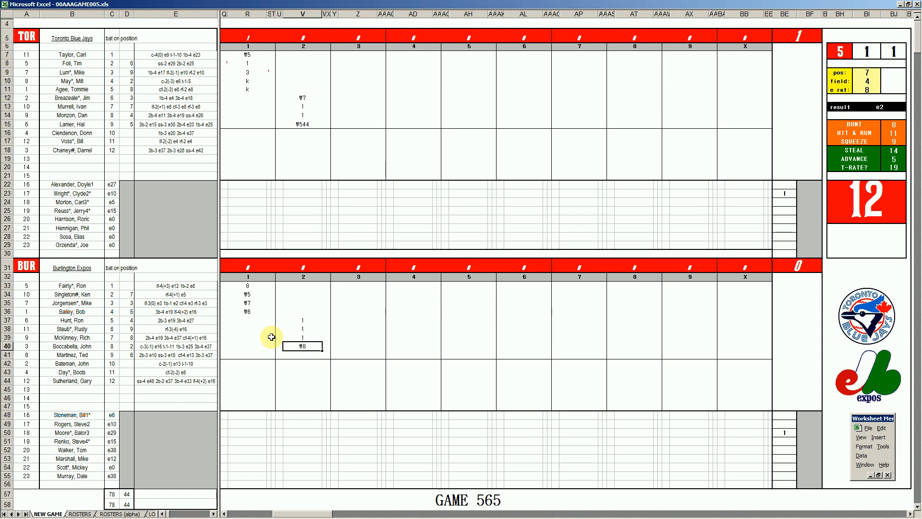
{"action": "key", "text": "Return"}
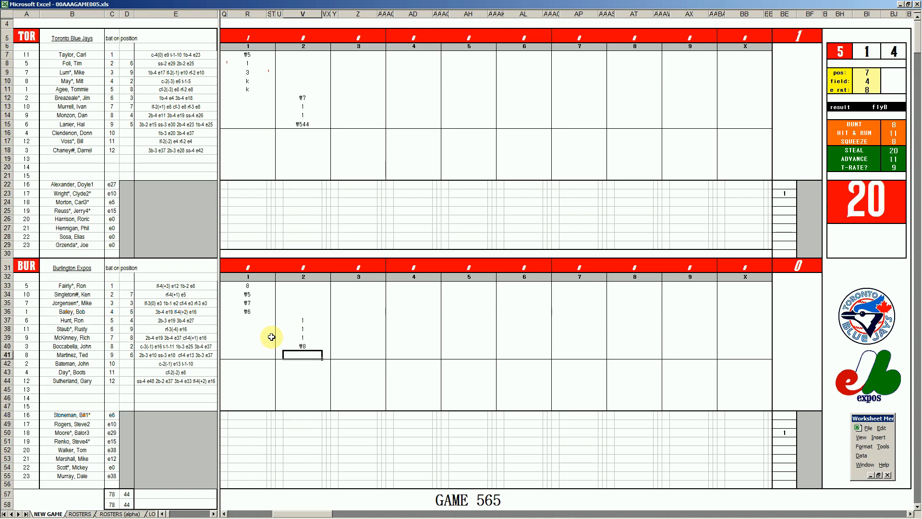
Record 9 for Burlington's batter in V41, mark the RBI beside it and mark the run scored in U37
{"action": "type", "text": "9"}
{"action": "key", "text": "Right"}
{"action": "key", "text": "Left"}
{"action": "key", "text": "Left"}
{"action": "key", "text": "Up"}
{"action": "key", "text": "Up"}
{"action": "key", "text": "Up"}
{"action": "key", "text": "Up"}
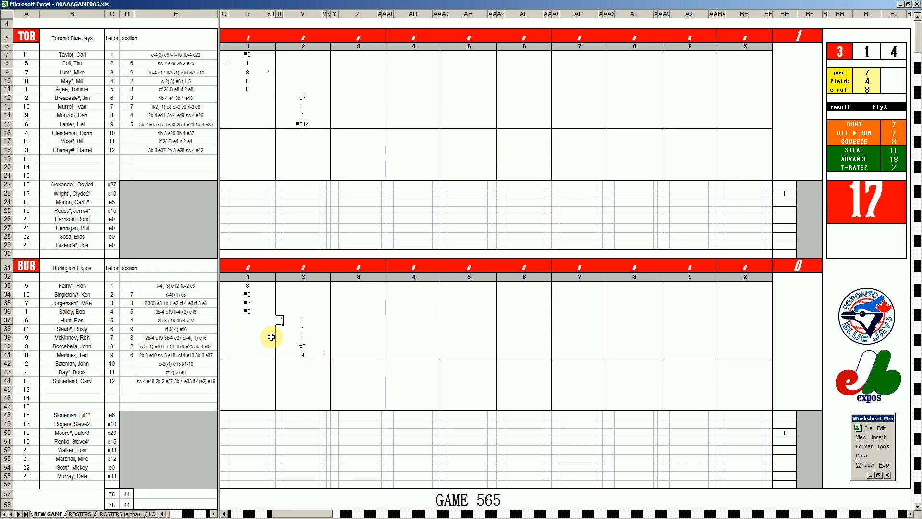
{"action": "key", "text": "Right"}
Record #8 for Burlington's leadoff hitter in the second inning in V33
{"action": "key", "text": "Up"}
{"action": "key", "text": "Up"}
{"action": "key", "text": "Up"}
{"action": "key", "text": "Up"}
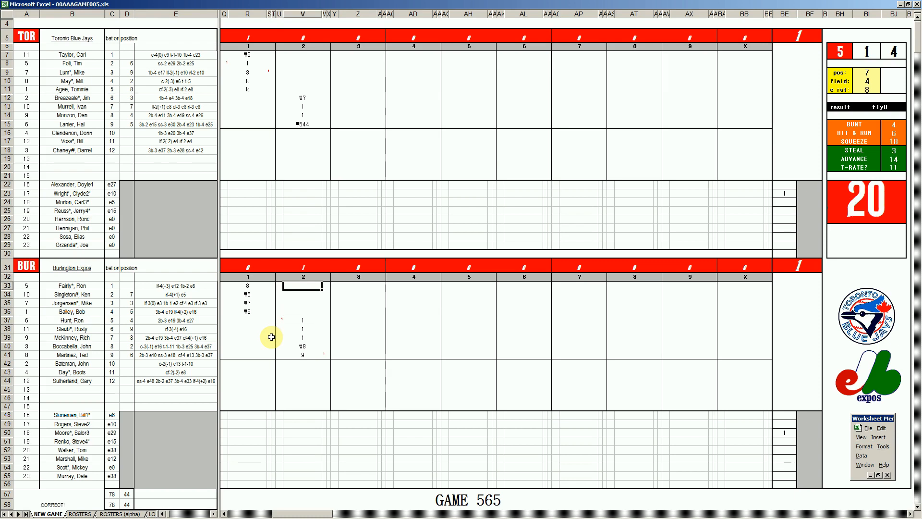
{"action": "type", "text": "#8"}
Record Toronto's third-inning at-bats as k in Z7, #4 in Z8 and #9 in Z9
{"action": "left_click", "coordinate": [361, 54]}
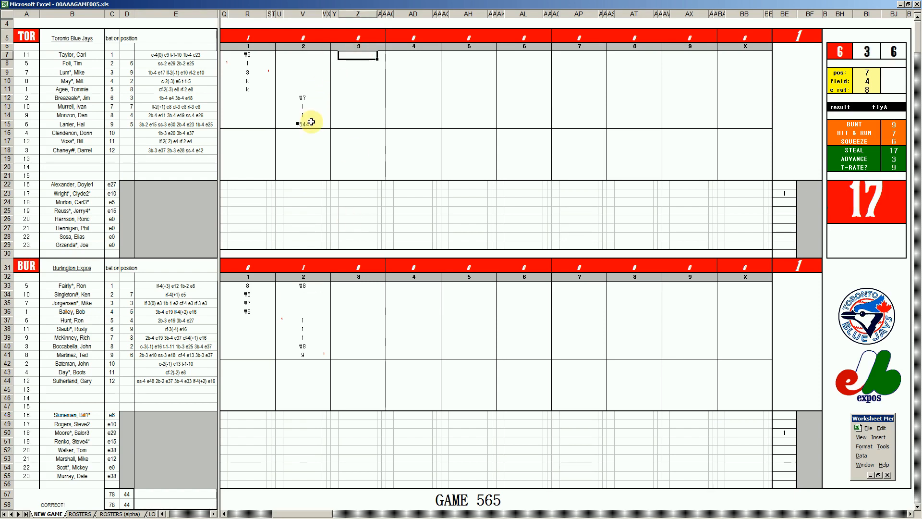
{"action": "type", "text": "k"}
{"action": "key", "text": "Return"}
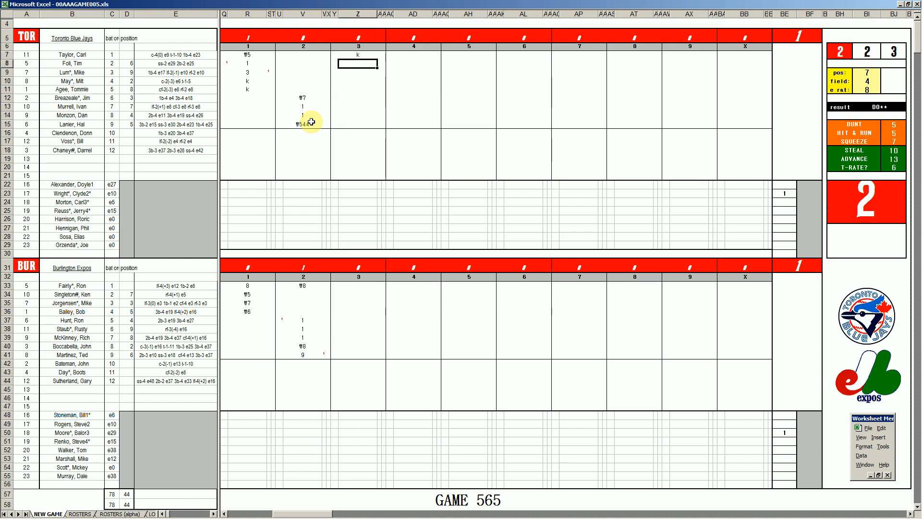
{"action": "type", "text": "#4"}
{"action": "key", "text": "Return"}
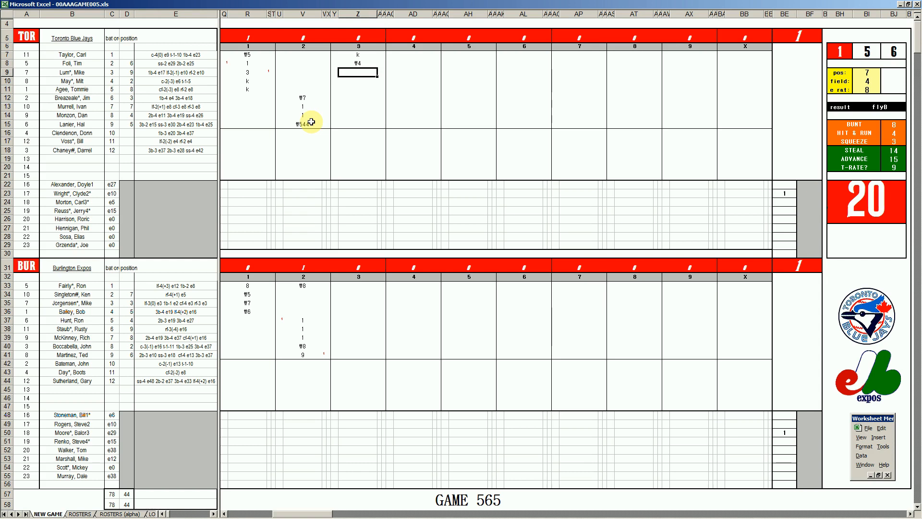
{"action": "type", "text": "#9"}
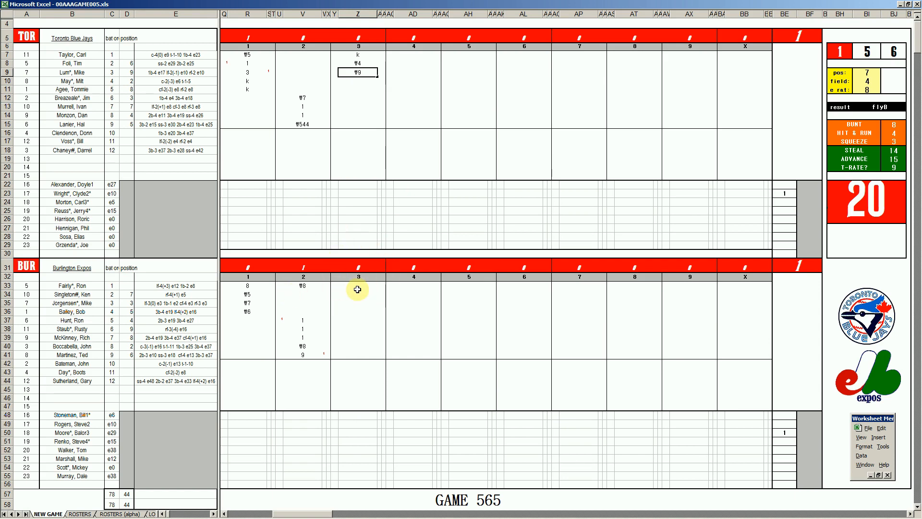
Record Burlington's third-inning at-bats as #7 in Z34, 1 in Z35 and #643 in Z36
{"action": "left_click", "coordinate": [357, 294]}
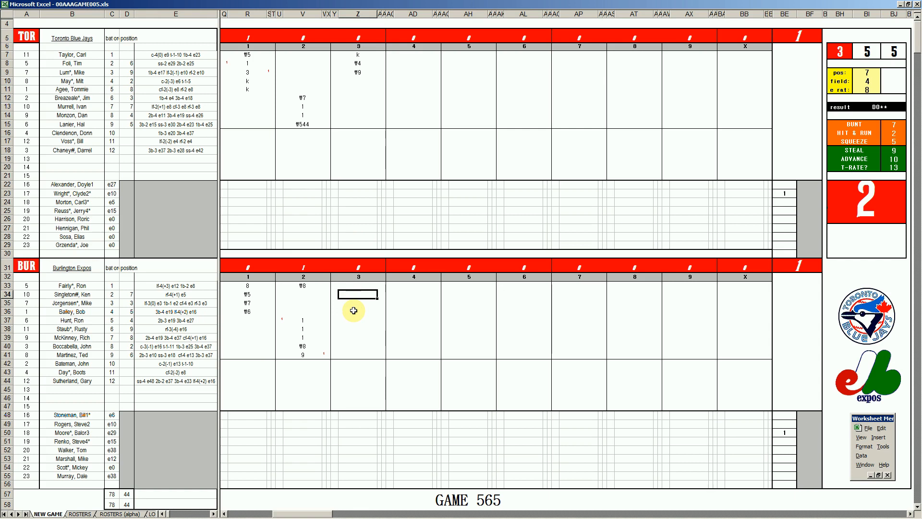
{"action": "type", "text": "#7"}
{"action": "key", "text": "Return"}
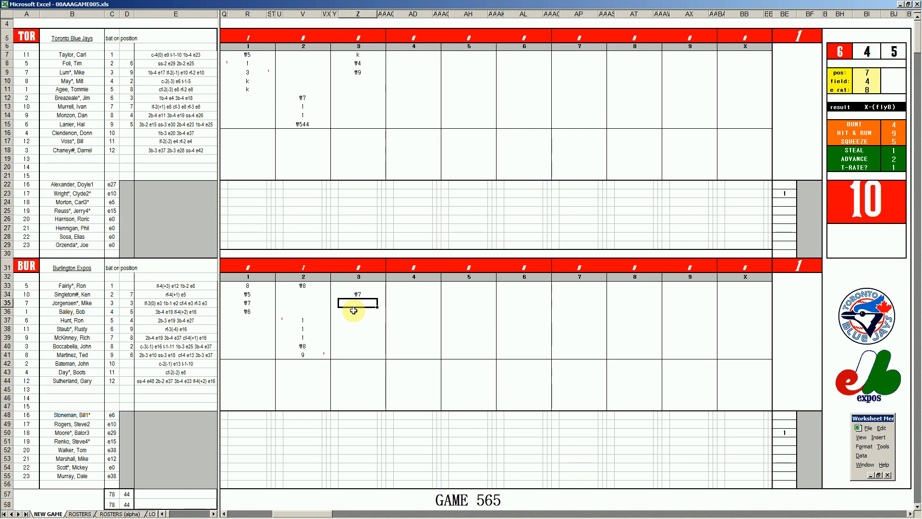
{"action": "type", "text": "1"}
{"action": "key", "text": "Return"}
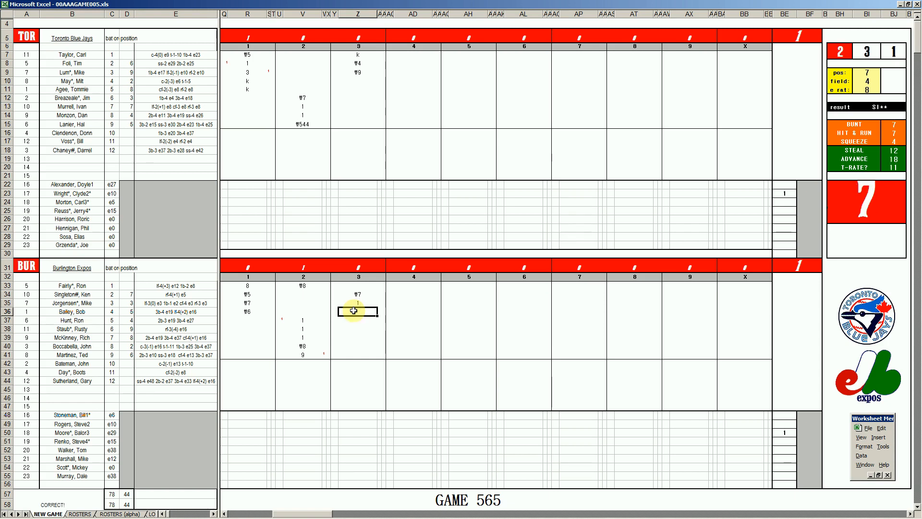
{"action": "type", "text": "#643"}
For Toronto's fourth-inning leadoff at-bat in AD10, set the fielding check to position 6 and field rating 4
{"action": "left_click", "coordinate": [409, 80]}
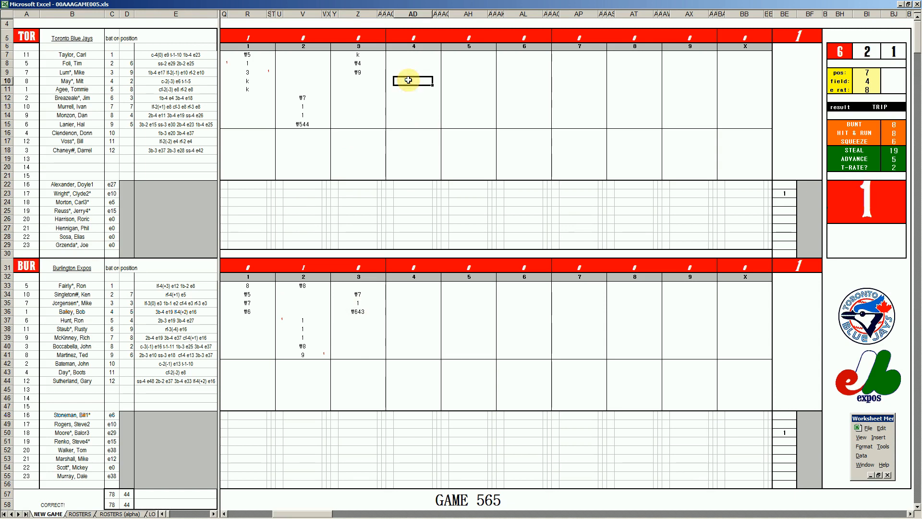
{"action": "key", "text": "ctrl+p"}
{"action": "type", "text": "6"}
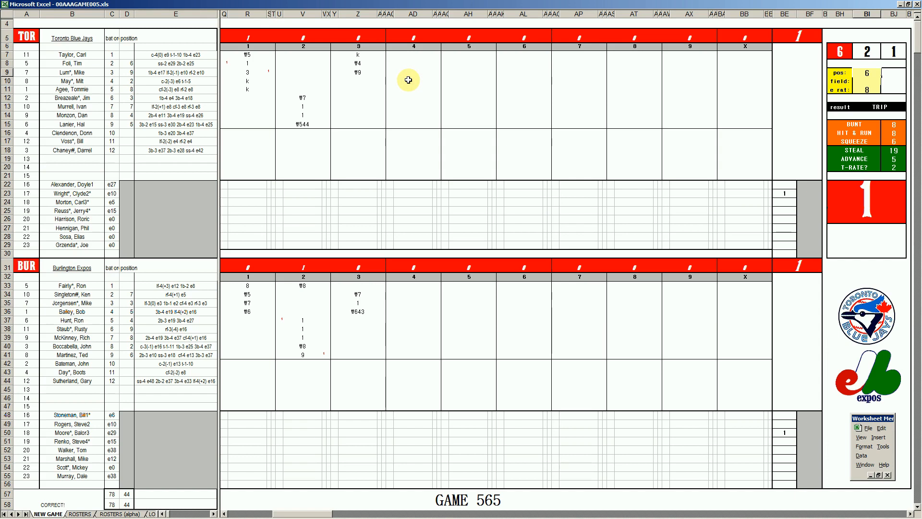
{"action": "key", "text": "Return"}
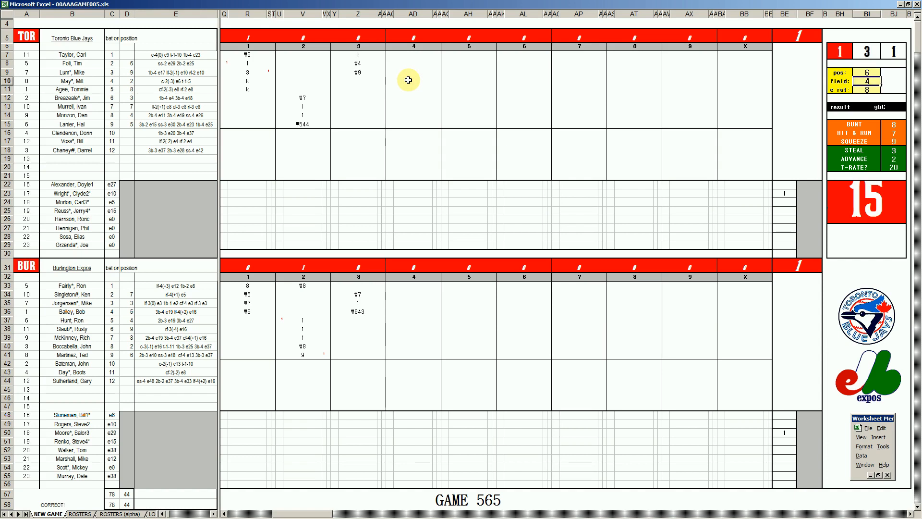
Record Toronto's first three fourth-inning at-bats as #63 in AD10, 1 in AD11 and k in AD12
{"action": "left_click", "coordinate": [408, 80]}
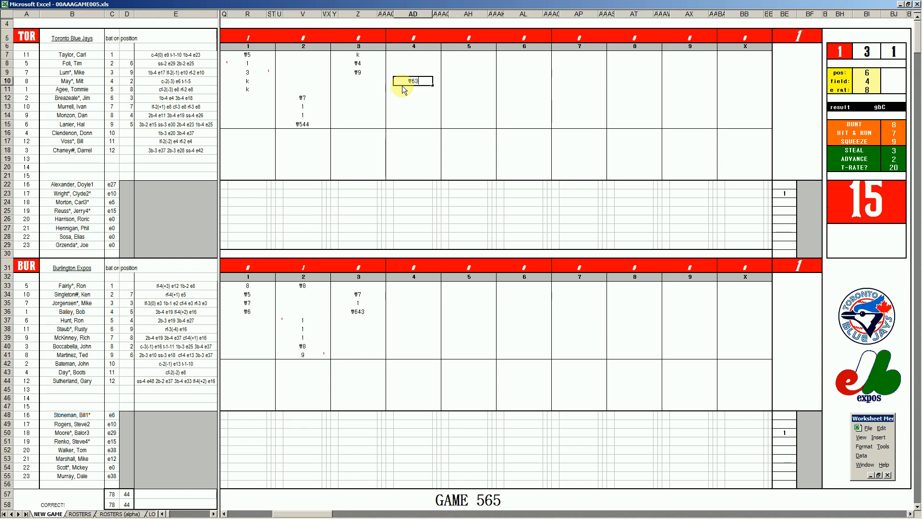
{"action": "type", "text": "#63"}
{"action": "key", "text": "Return"}
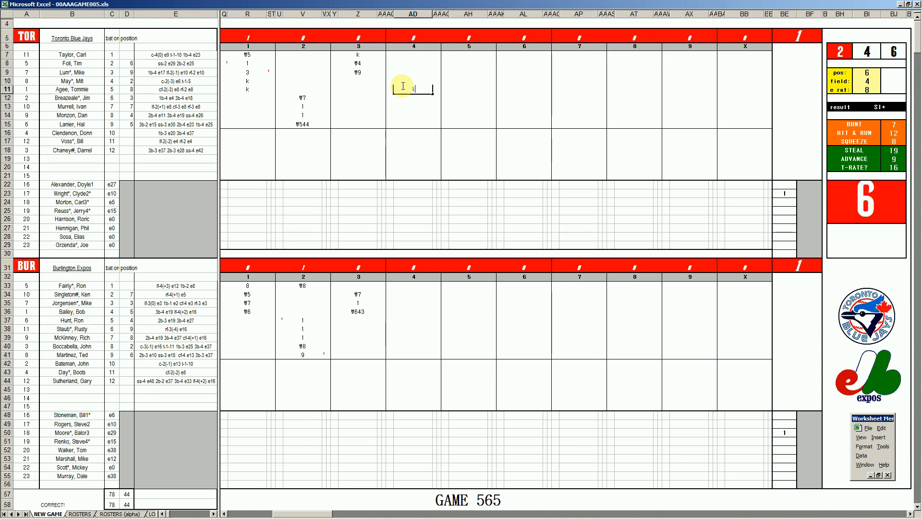
{"action": "key", "text": "Return"}
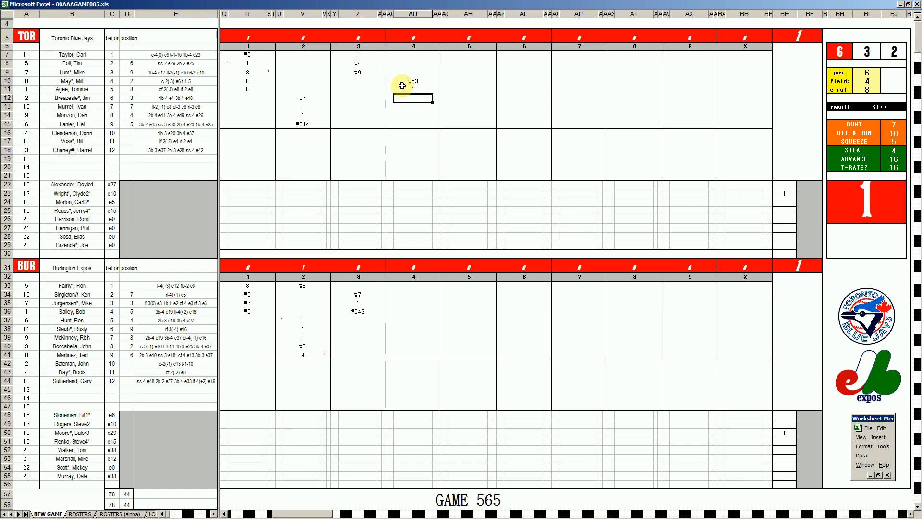
{"action": "type", "text": "k"}
{"action": "key", "text": "Return"}
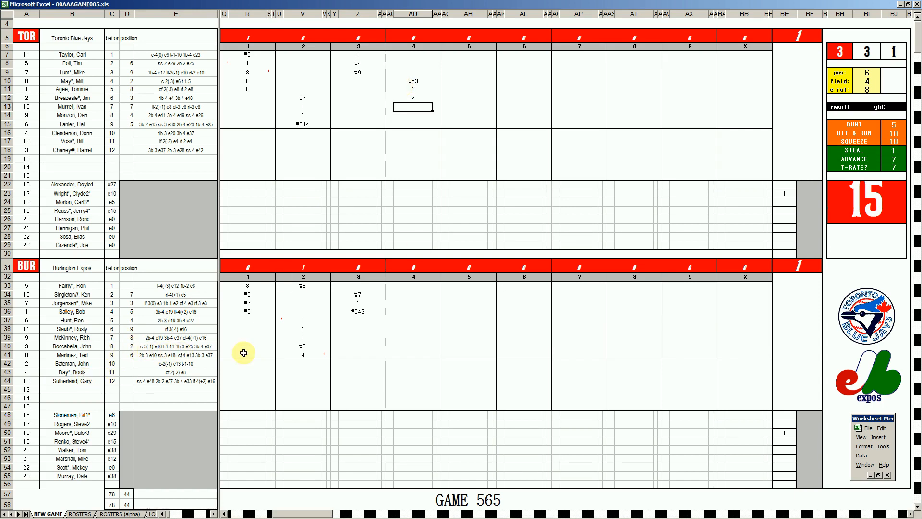
Add a baserunning mark beside Toronto's fourth-inning single in AD11 and enter e2 in AD22
{"action": "key", "text": "Up"}
{"action": "key", "text": "Up"}
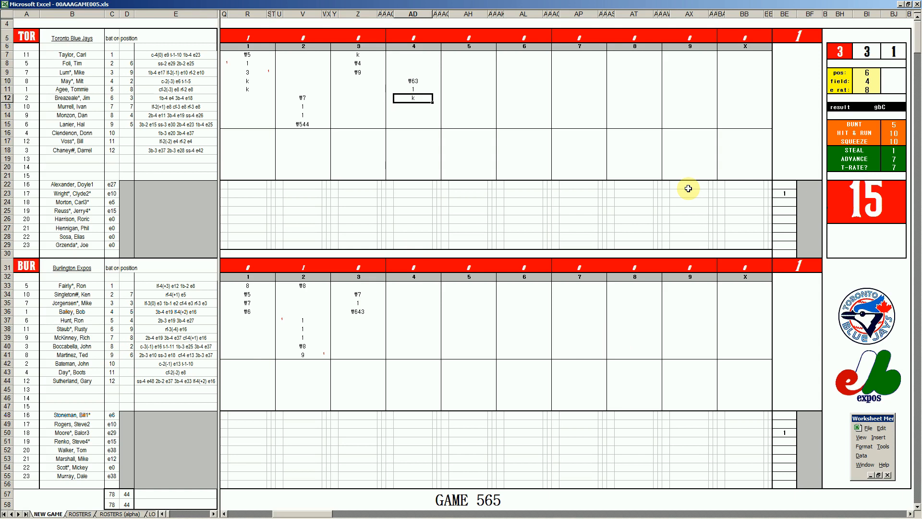
{"action": "key", "text": "Right"}
{"action": "type", "text": "2"}
{"action": "key", "text": "Return"}
{"action": "key", "text": "Left"}
{"action": "key", "text": "Down"}
{"action": "key", "text": "Down"}
{"action": "key", "text": "Down"}
{"action": "key", "text": "Down"}
{"action": "key", "text": "Down"}
{"action": "key", "text": "Down"}
{"action": "key", "text": "Down"}
{"action": "key", "text": "Down"}
{"action": "key", "text": "Down"}
{"action": "key", "text": "Down"}
{"action": "key", "text": "Down"}
{"action": "type", "text": "e2"}
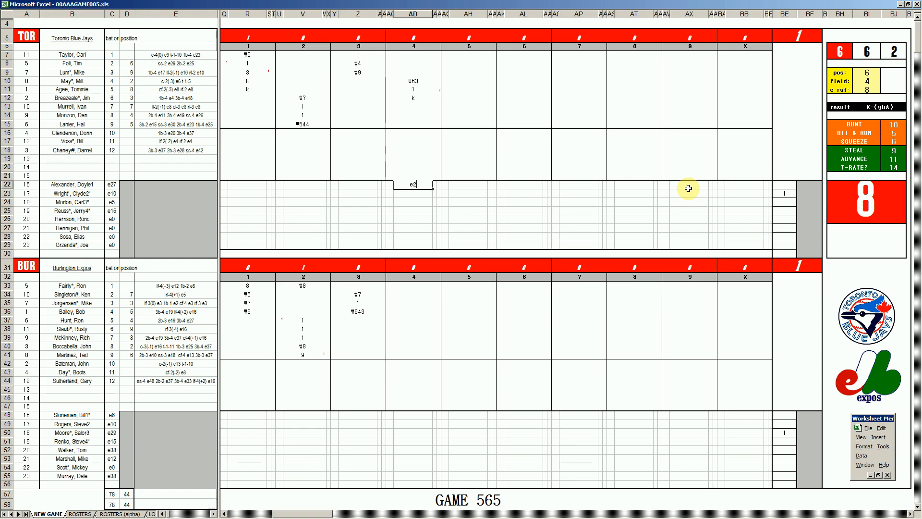
For Toronto's at-bat in AD13, set the fielding check to position 8, field rating 4 and error rating 16
{"action": "left_click", "coordinate": [413, 106]}
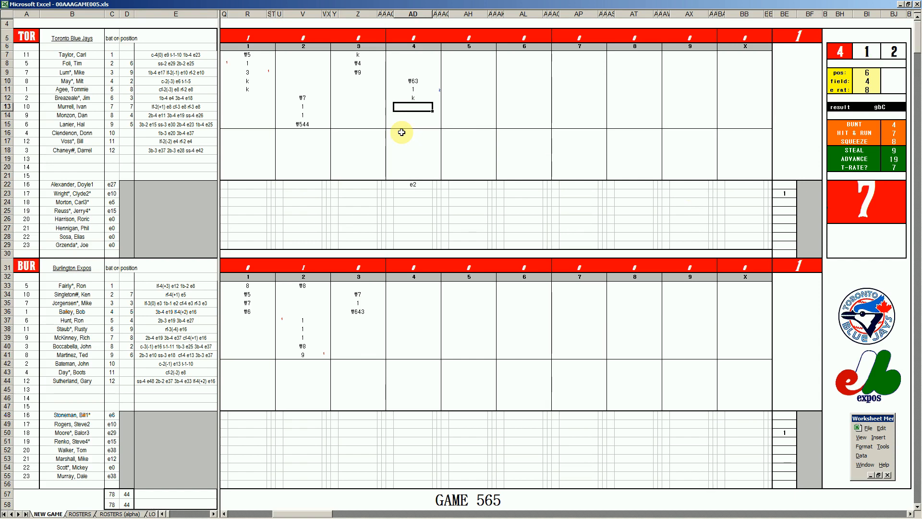
{"action": "key", "text": "ctrl+q"}
{"action": "type", "text": "8"}
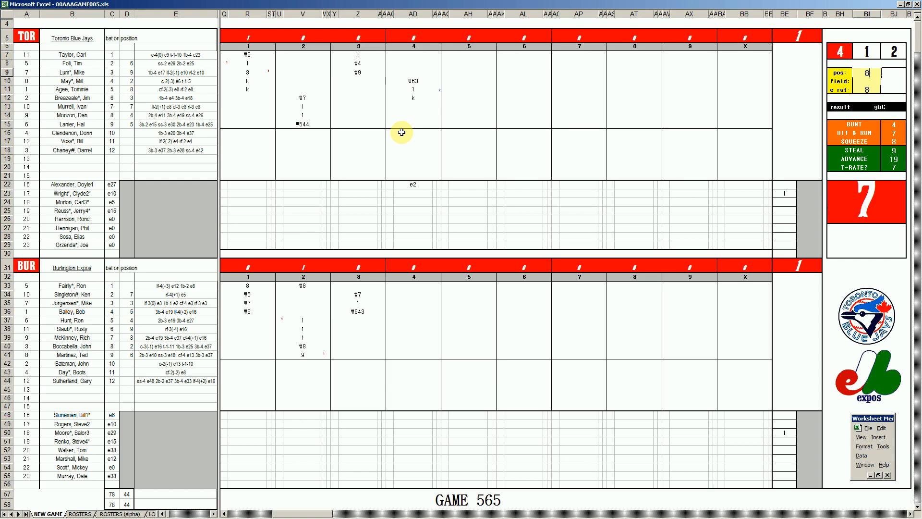
{"action": "key", "text": "Return"}
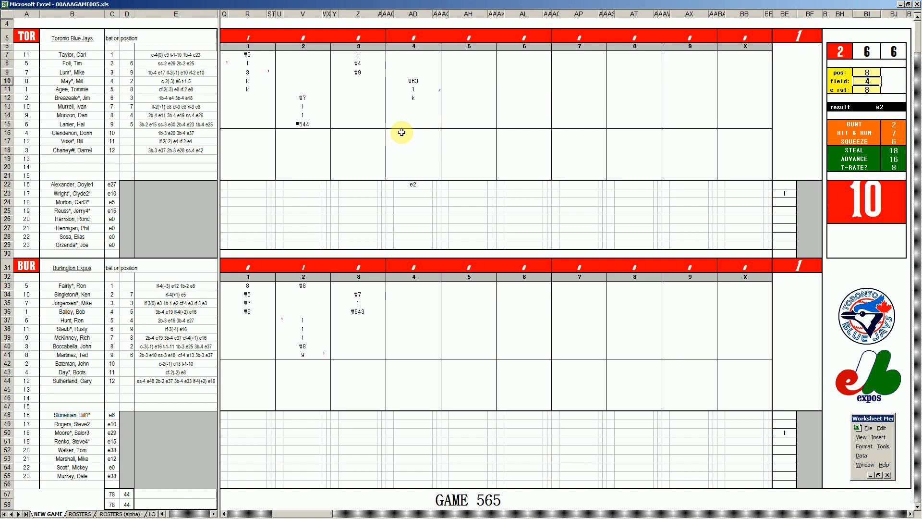
{"action": "key", "text": "Return"}
{"action": "type", "text": "16"}
{"action": "key", "text": "Return"}
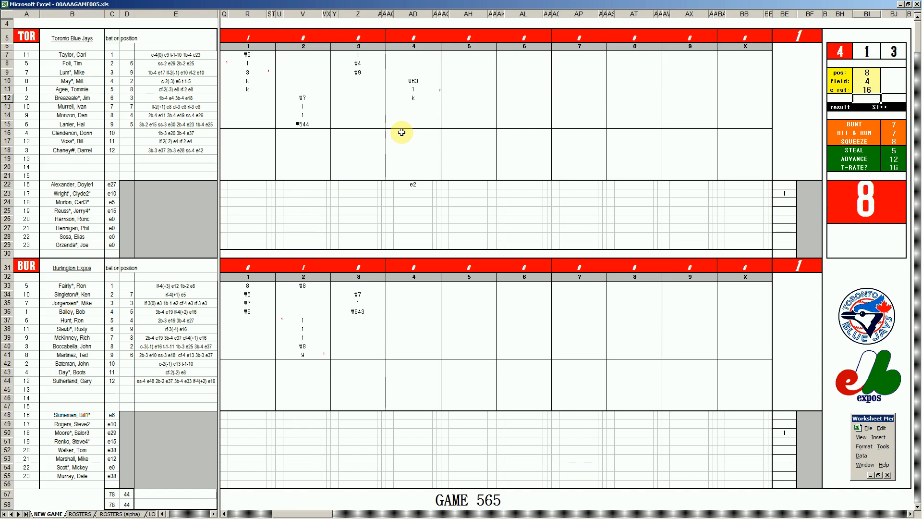
Record 1 for Toronto's batter in AD13, enter 1 RBI beside it and 1 run scored beside AD11
{"action": "left_click", "coordinate": [414, 107]}
{"action": "type", "text": "1"}
{"action": "key", "text": "Right"}
{"action": "type", "text": "1"}
{"action": "key", "text": "Left"}
{"action": "key", "text": "Left"}
{"action": "key", "text": "Up"}
{"action": "key", "text": "Up"}
{"action": "type", "text": "1"}
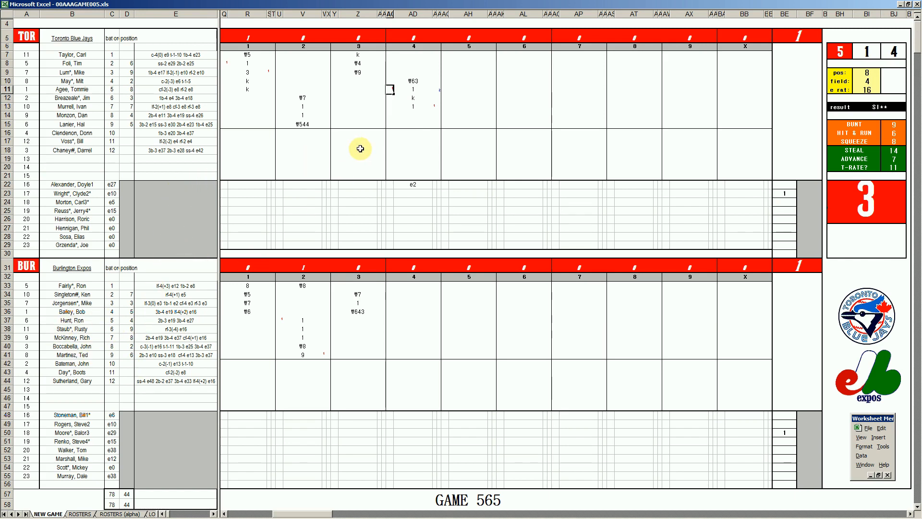
{"action": "key", "text": "Right"}
Set the fielding check to position 1, field rating 2 and error rating 29, and record #13 for Toronto's batter in AD14
{"action": "key", "text": "Down"}
{"action": "key", "text": "Down"}
{"action": "key", "text": "Down"}
{"action": "key", "text": "Up"}
{"action": "key", "text": "Down"}
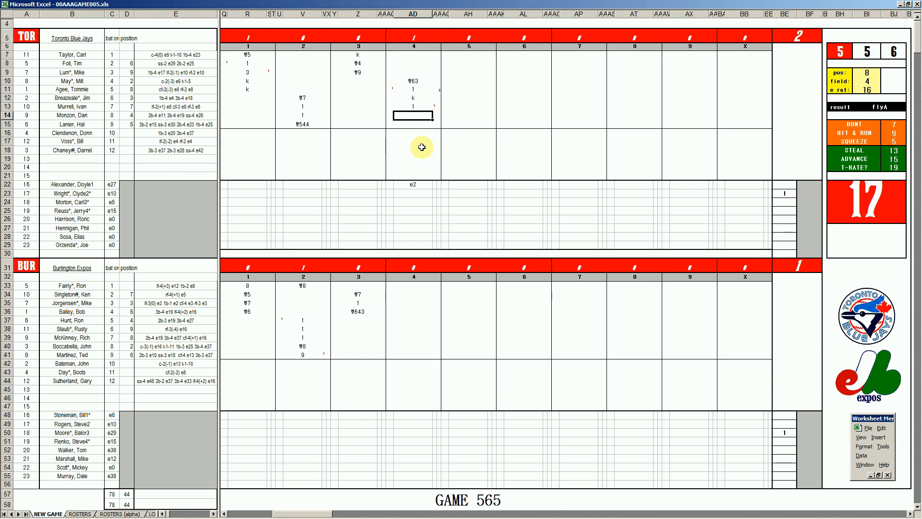
{"action": "key", "text": "ctrl+q"}
{"action": "type", "text": "1"}
{"action": "key", "text": "Return"}
{"action": "type", "text": "2"}
{"action": "key", "text": "Return"}
{"action": "type", "text": "29"}
{"action": "key", "text": "Return"}
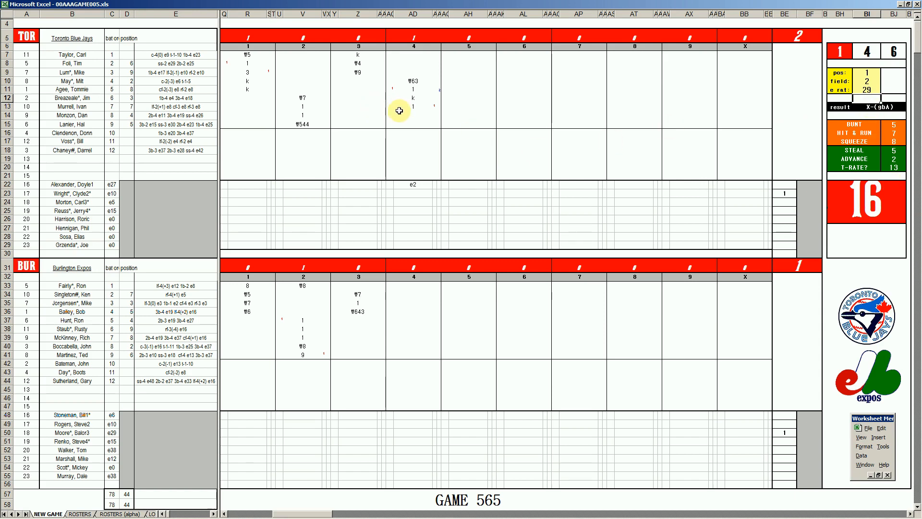
{"action": "left_click", "coordinate": [413, 114]}
{"action": "type", "text": "#13"}
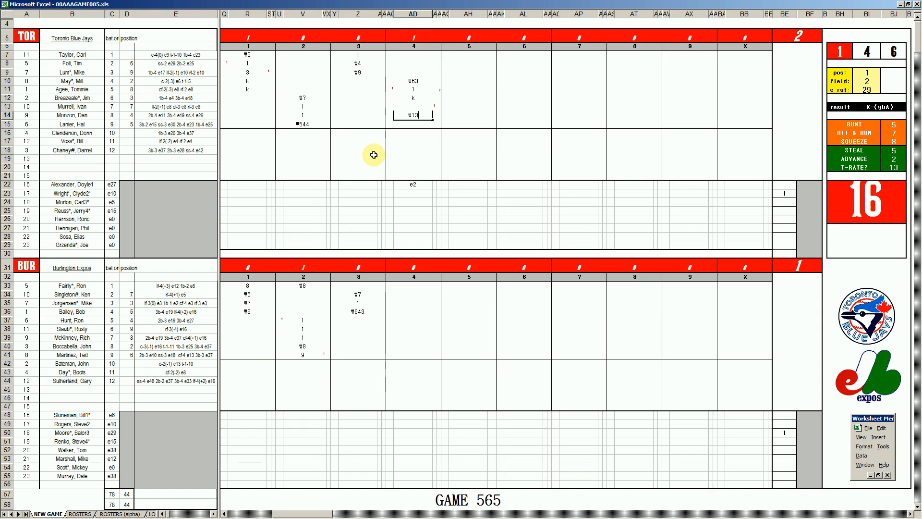
Record #53 for Burlington's batter in AD37 of the fourth inning
{"action": "left_click", "coordinate": [410, 319]}
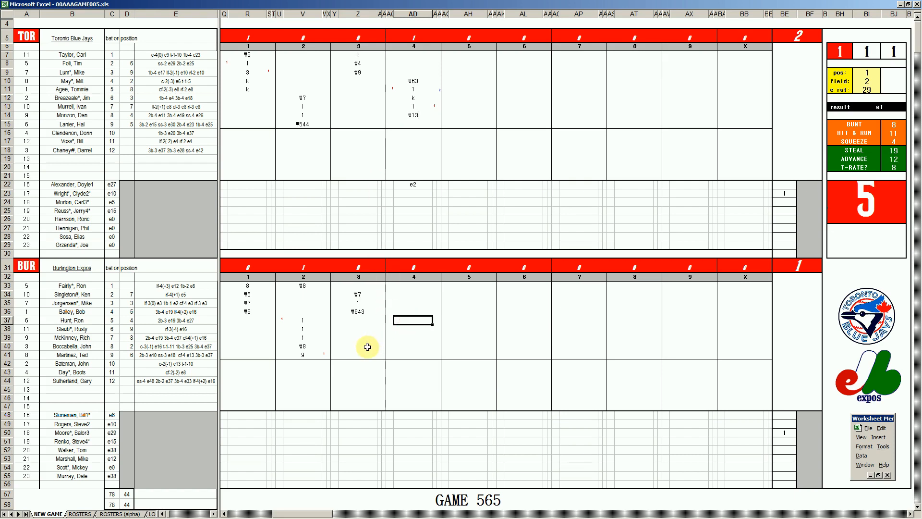
{"action": "type", "text": "#53"}
{"action": "key", "text": "Return"}
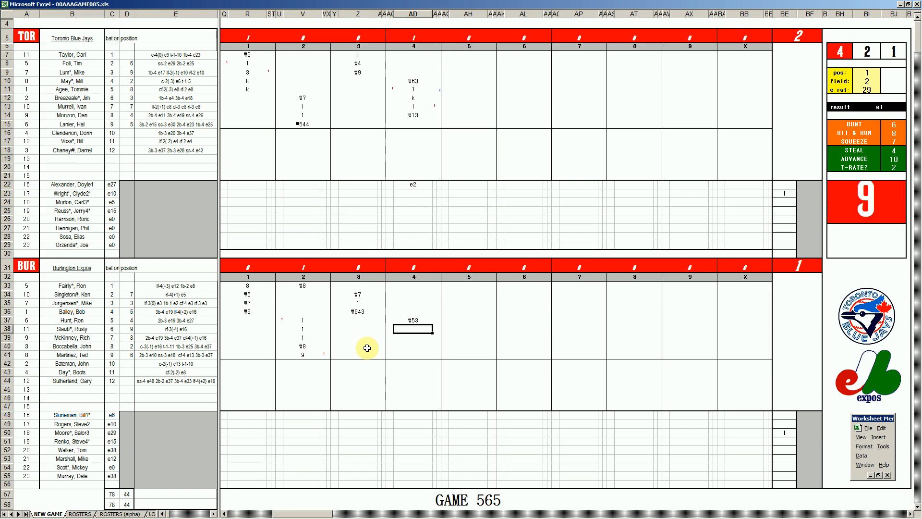
Set the fielding check's error rating to 10 and record #13 for Burlington's batter in AD38
{"action": "key", "text": "ctrl+e"}
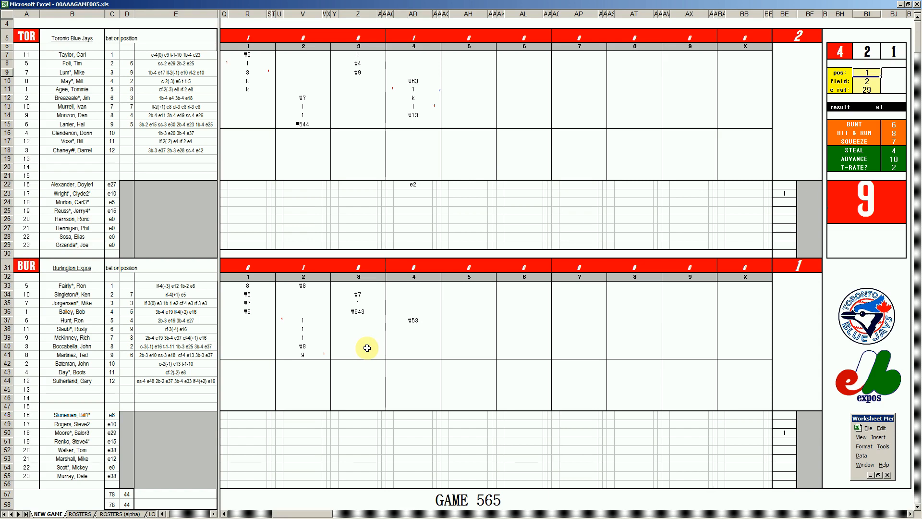
{"action": "key", "text": "Down"}
{"action": "key", "text": "Down"}
{"action": "type", "text": "10"}
{"action": "key", "text": "Return"}
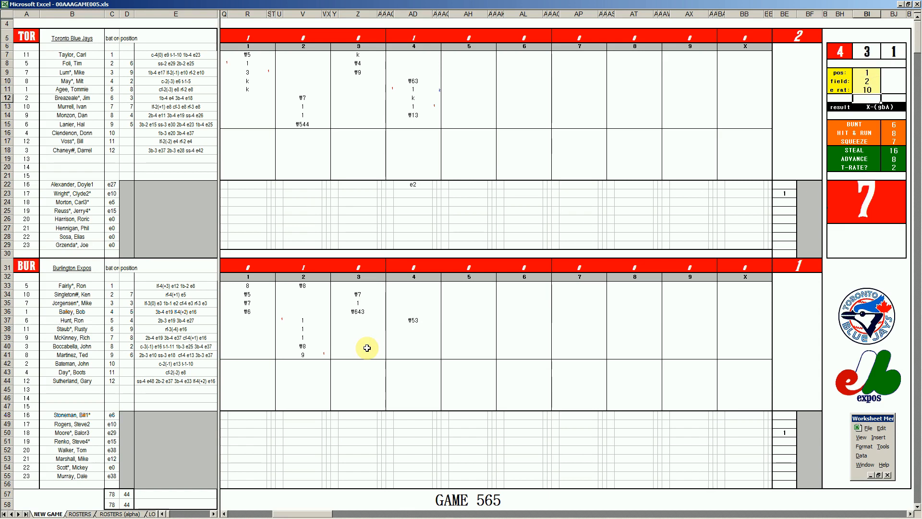
{"action": "left_click", "coordinate": [423, 328]}
{"action": "type", "text": "#13"}
{"action": "key", "text": "Return"}
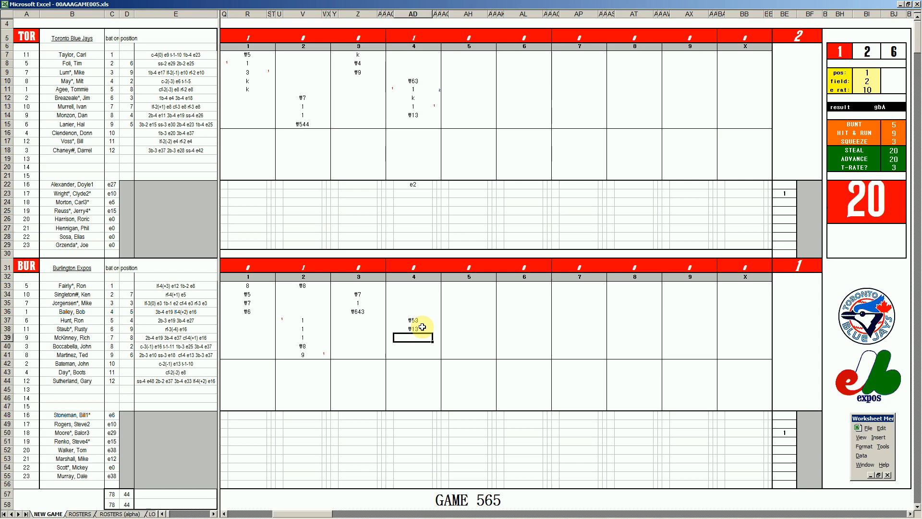
Record 1 for Burlington's batter in AD39, and set the fielding check to position 6 with error rating 29
{"action": "type", "text": "1"}
{"action": "key", "text": "Return"}
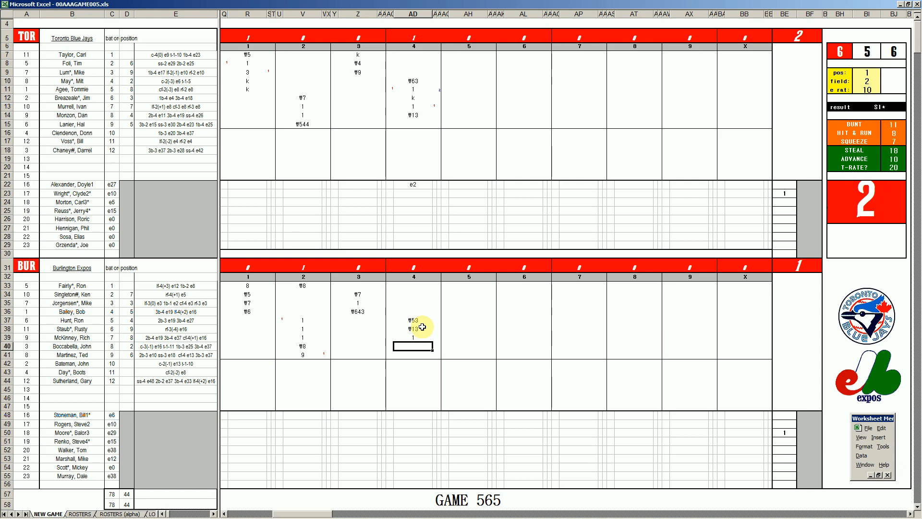
{"action": "key", "text": "ctrl+q"}
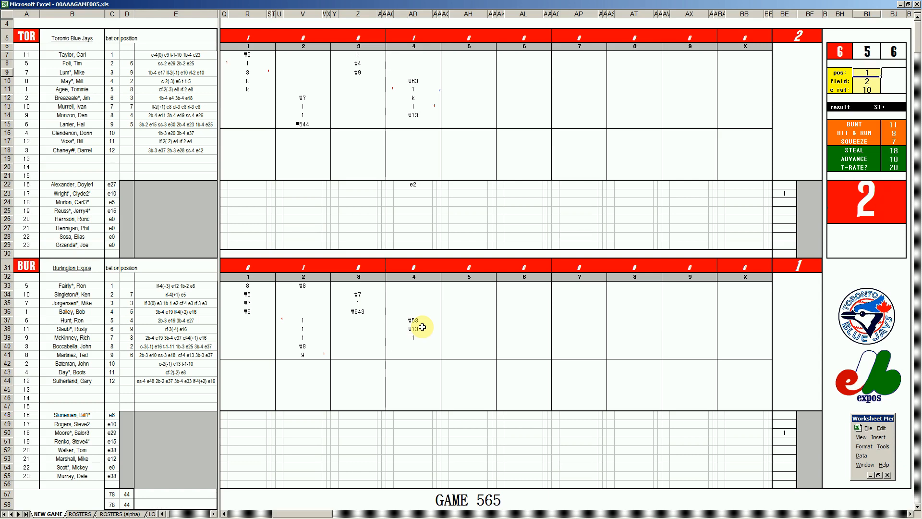
{"action": "type", "text": "6"}
{"action": "key", "text": "Return"}
{"action": "key", "text": "Return"}
{"action": "type", "text": "29"}
{"action": "key", "text": "Return"}
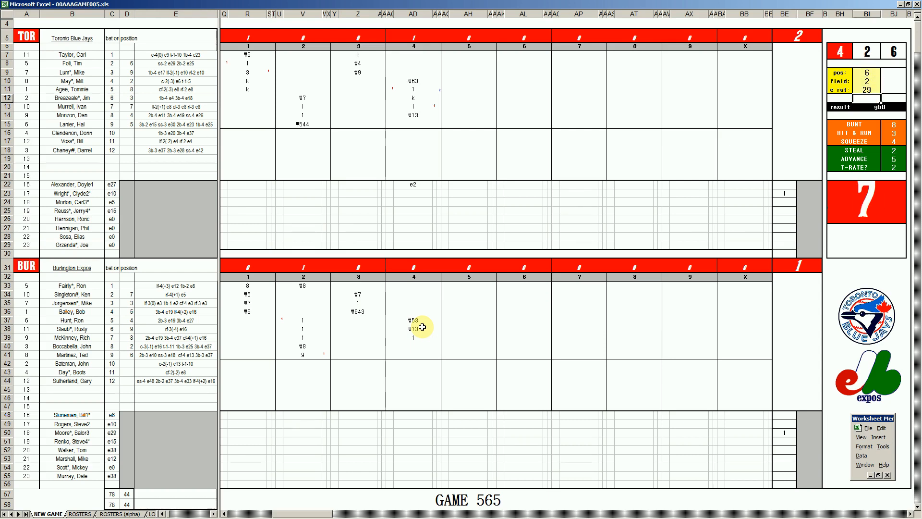
Record #64 for Burlington's batter in AD40 and #53 for Toronto's fifth-inning batter in AH15
{"action": "left_click", "coordinate": [417, 347]}
{"action": "type", "text": "#64"}
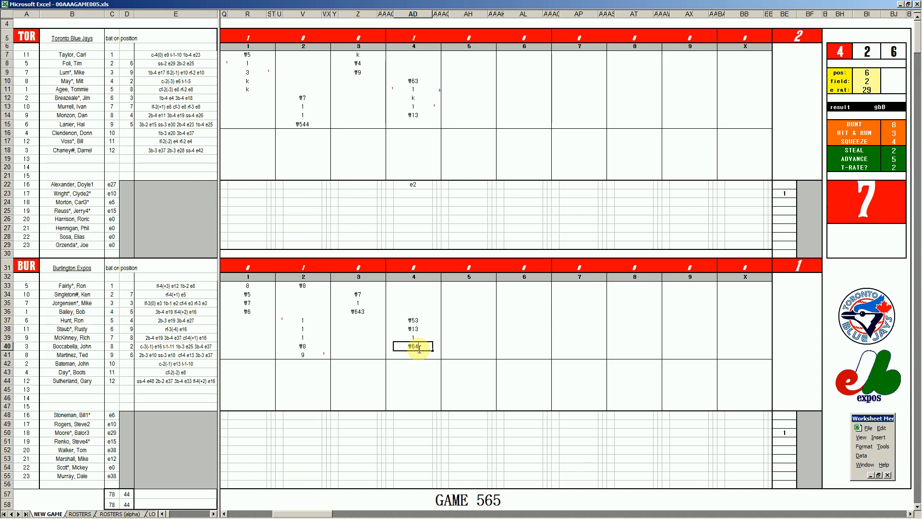
{"action": "left_click", "coordinate": [461, 124]}
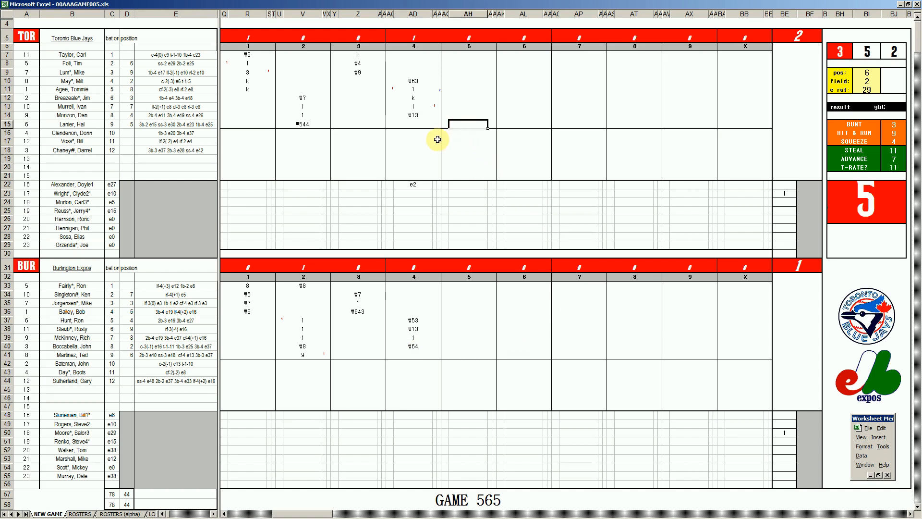
{"action": "type", "text": "#53"}
Return to the top of Toronto's batting order and record k in AH7 and #4 in AH8
{"action": "key", "text": "Up"}
{"action": "key", "text": "Up"}
{"action": "key", "text": "Up"}
{"action": "key", "text": "Up"}
{"action": "key", "text": "Up"}
{"action": "key", "text": "Up"}
{"action": "key", "text": "Up"}
{"action": "key", "text": "Up"}
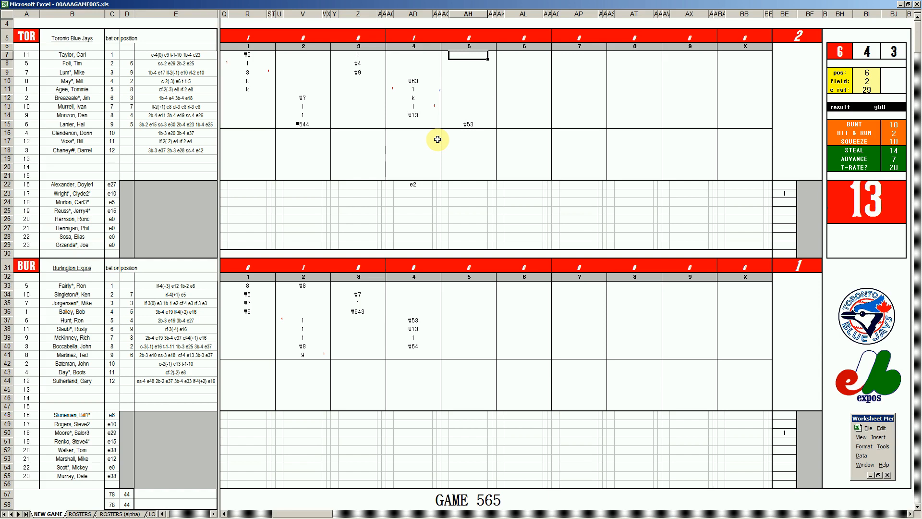
{"action": "type", "text": "k"}
{"action": "key", "text": "Return"}
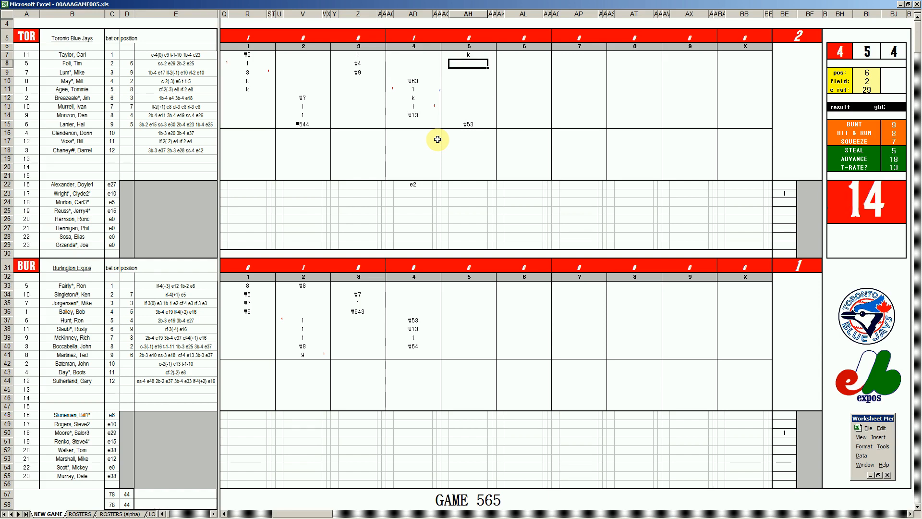
{"action": "type", "text": "#4"}
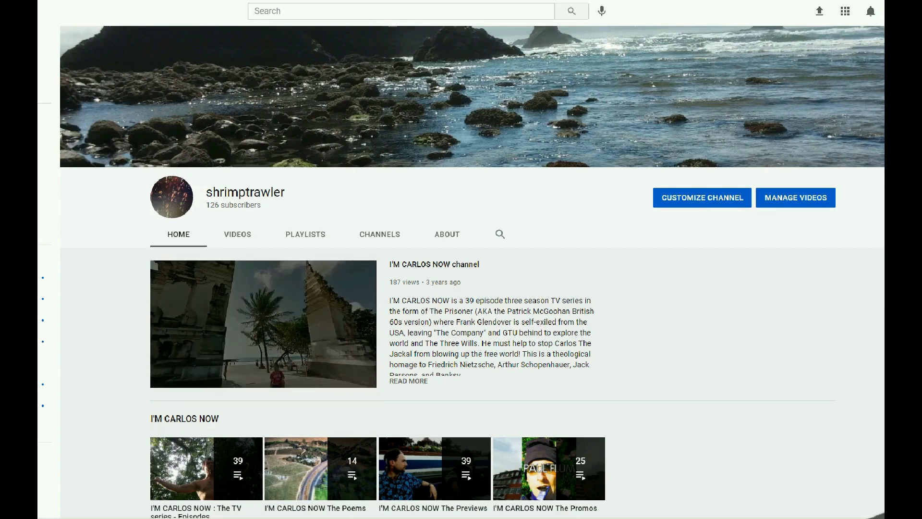
{"action": "scroll", "coordinate": [461, 269], "scroll_direction": "down", "scroll_amount": 3}
{"action": "scroll", "coordinate": [461, 269], "scroll_direction": "down", "scroll_amount": 4}
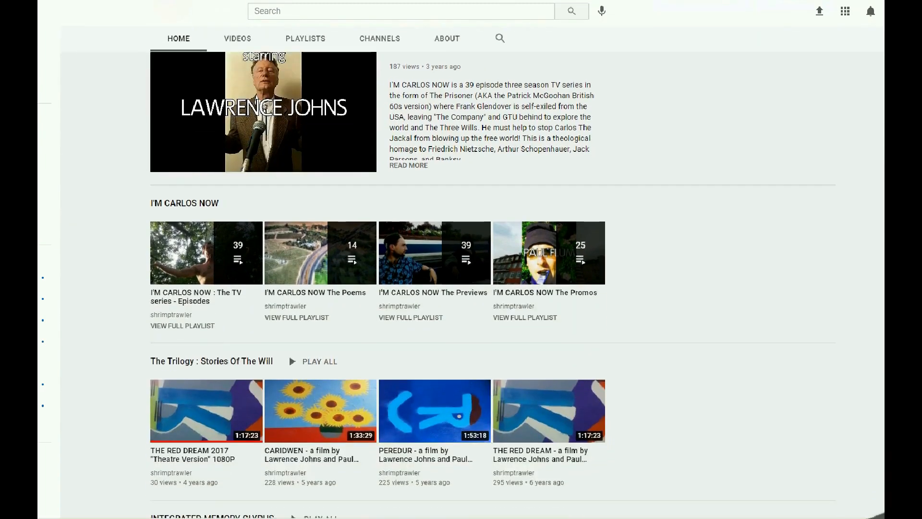
{"action": "scroll", "coordinate": [461, 269], "scroll_direction": "down", "scroll_amount": 4}
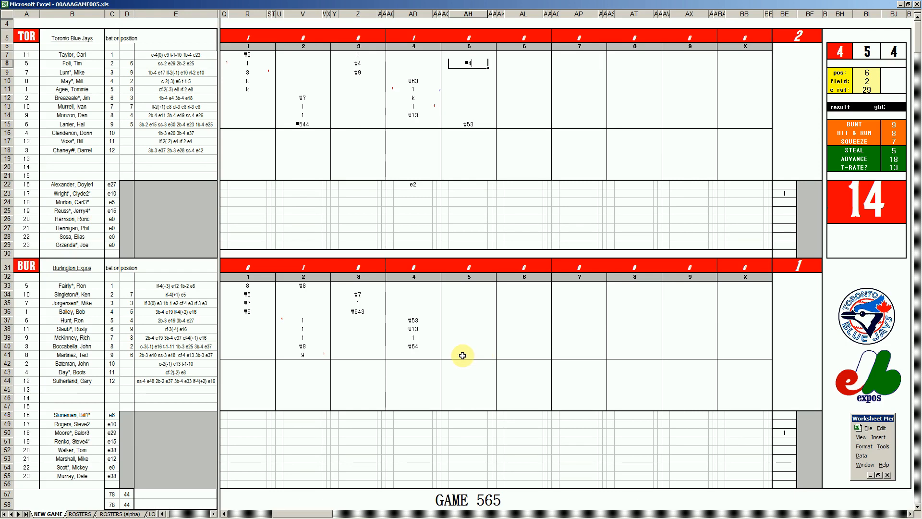
Record #9 for Burlington's fifth-inning batter in AH41 and #13 for the leadoff batter in AH33
{"action": "left_click", "coordinate": [465, 354]}
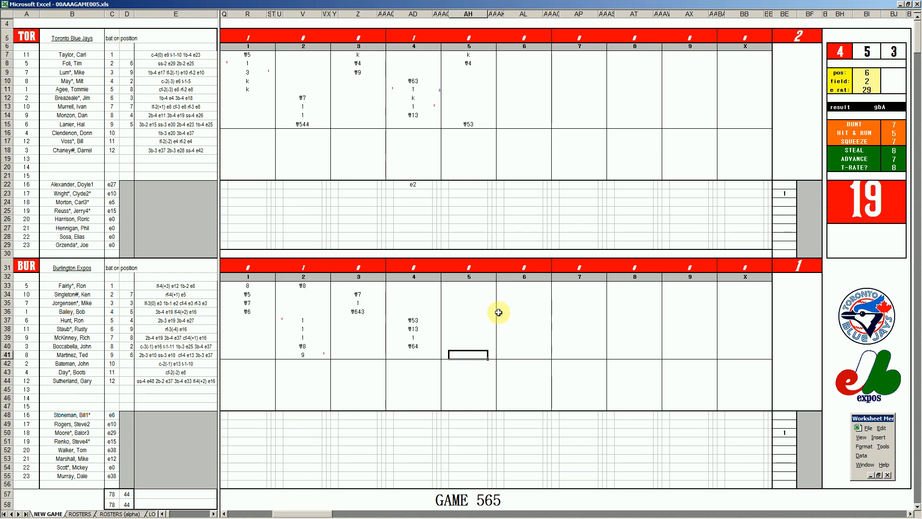
{"action": "type", "text": "#9"}
{"action": "key", "text": "Return"}
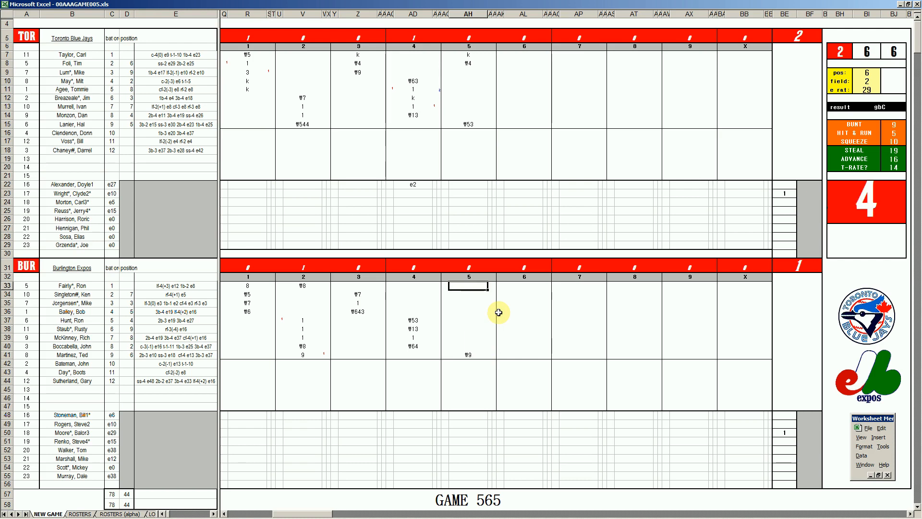
{"action": "type", "text": "#13"}
{"action": "key", "text": "Return"}
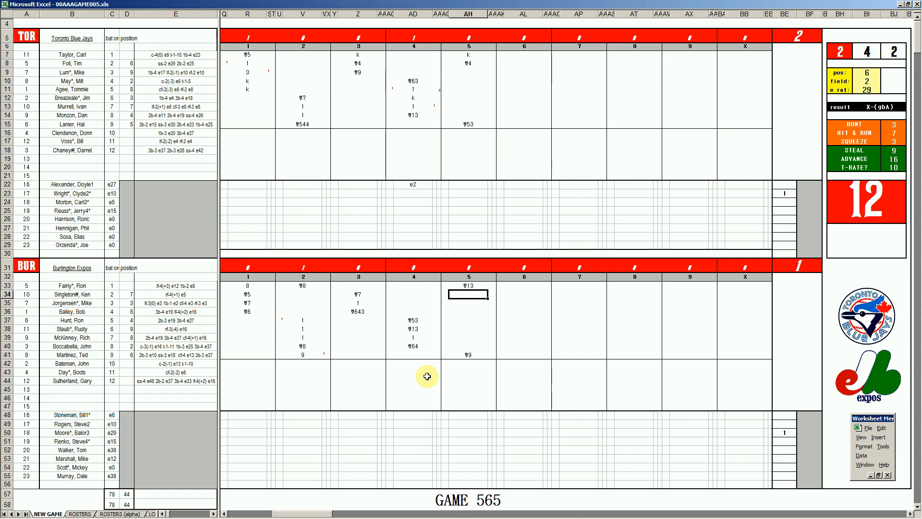
Record 1 for Burlington's batter in AH34 and 8 for the next batter in AH35
{"action": "type", "text": "1"}
{"action": "key", "text": "Return"}
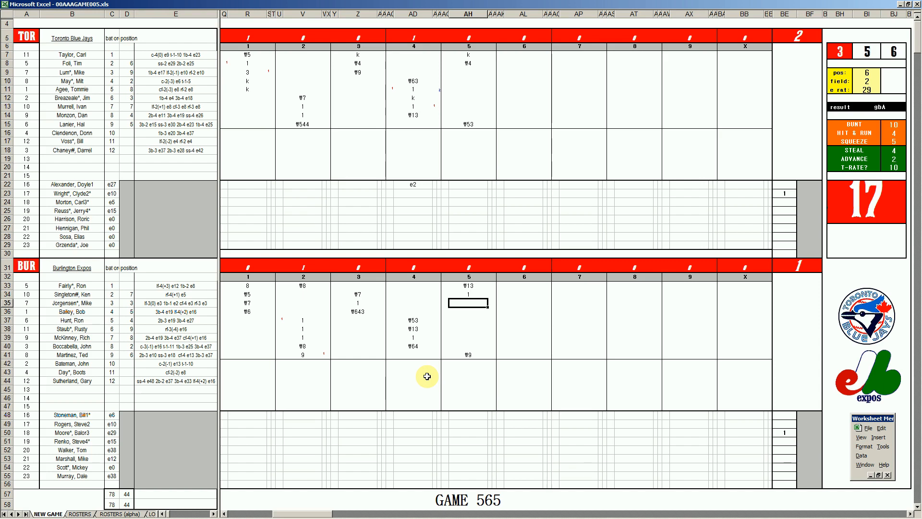
{"action": "type", "text": "8"}
{"action": "key", "text": "Return"}
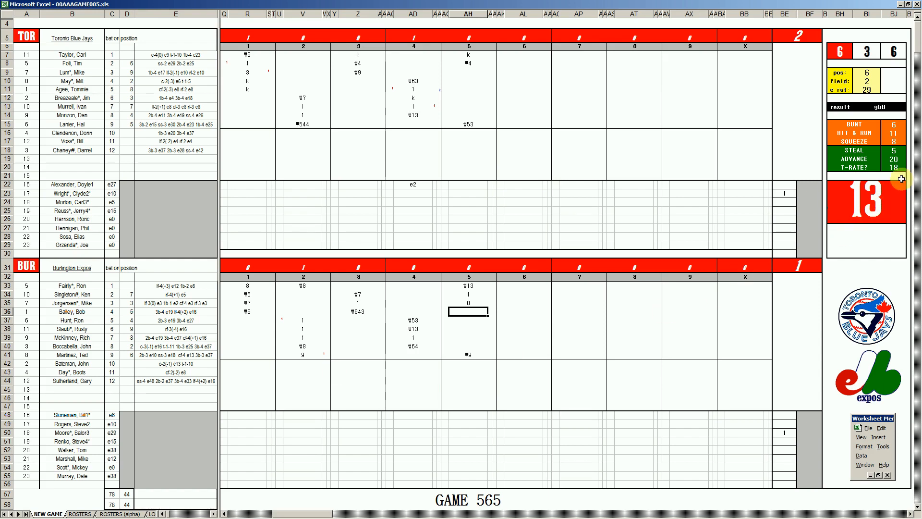
Record 1 for Burlington's batter in AH36, enter 1 RBI beside it and 1 run scored beside AH34
{"action": "type", "text": "1"}
{"action": "key", "text": "Return"}
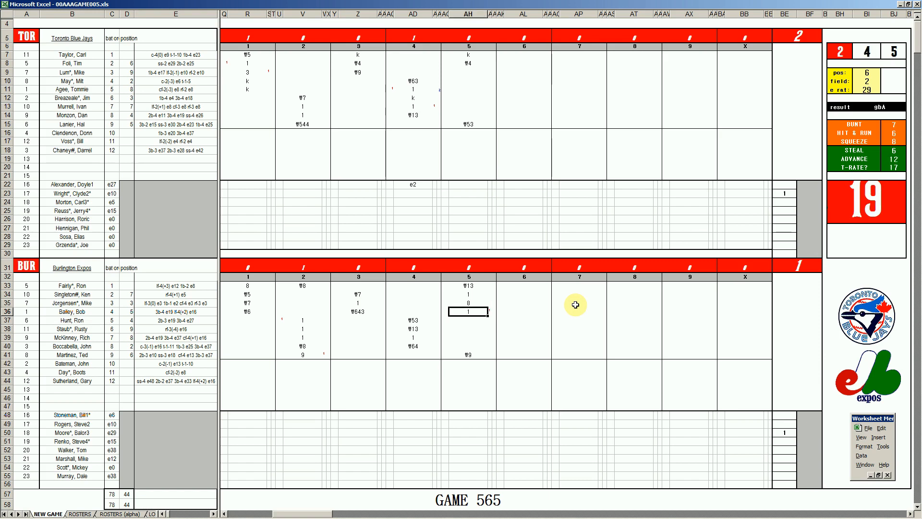
{"action": "key", "text": "Up"}
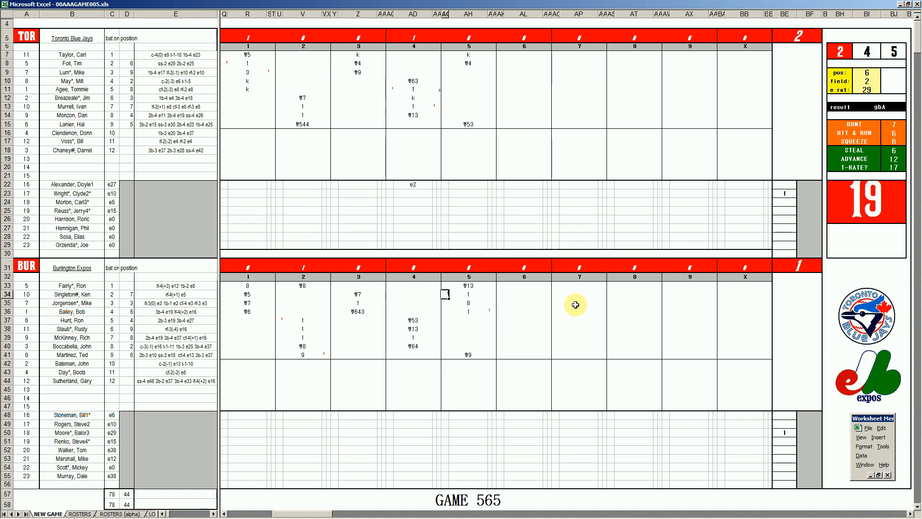
{"action": "type", "text": "1"}
Record 1 for Burlington's batter in AH37, enter 1 RBI beside it and 1 run scored beside AH35
{"action": "left_click", "coordinate": [472, 319]}
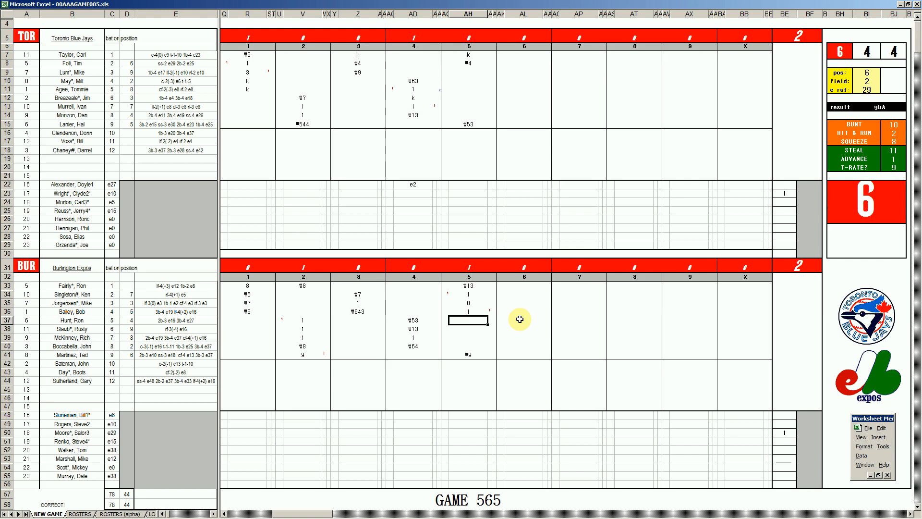
{"action": "type", "text": "1"}
{"action": "key", "text": "Right"}
{"action": "type", "text": "1"}
{"action": "key", "text": "Left"}
{"action": "key", "text": "Left"}
{"action": "key", "text": "Up"}
{"action": "key", "text": "Up"}
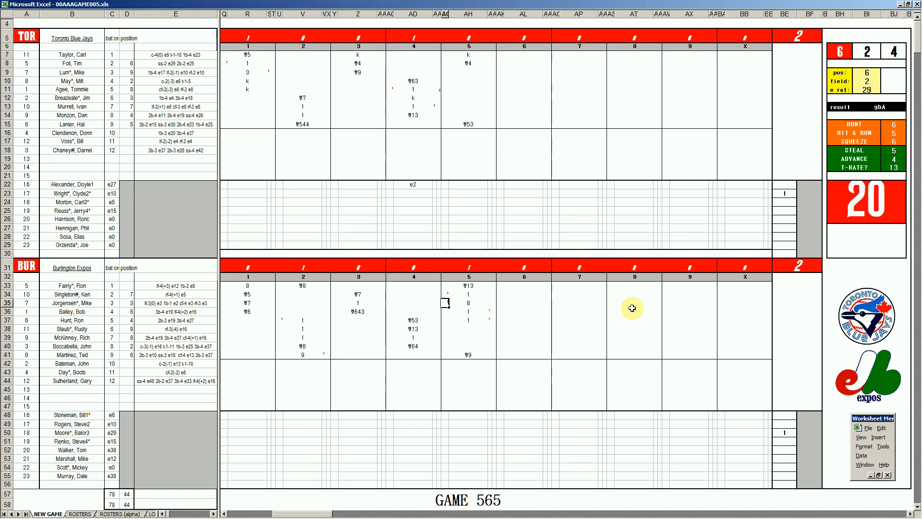
Record k for Burlington's batter in AH38 and k for Toronto's sixth-inning batter in AL9
{"action": "left_click", "coordinate": [472, 329]}
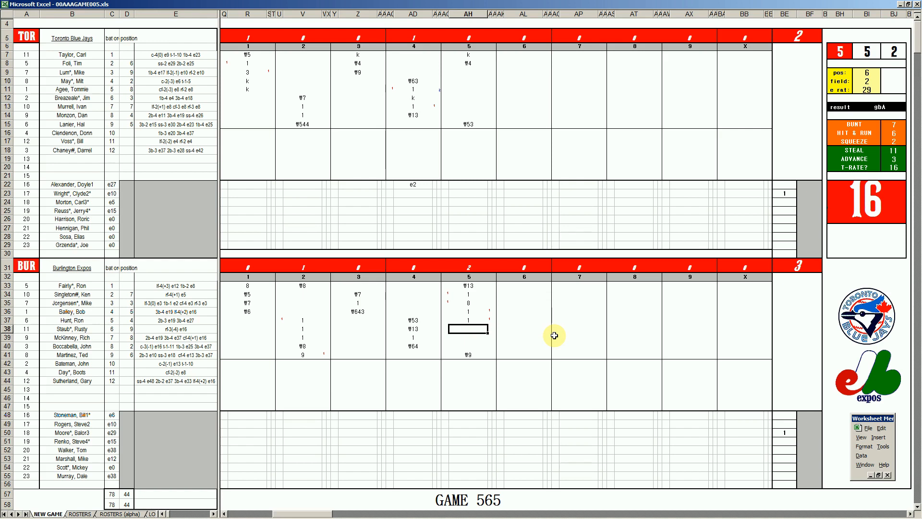
{"action": "type", "text": "k"}
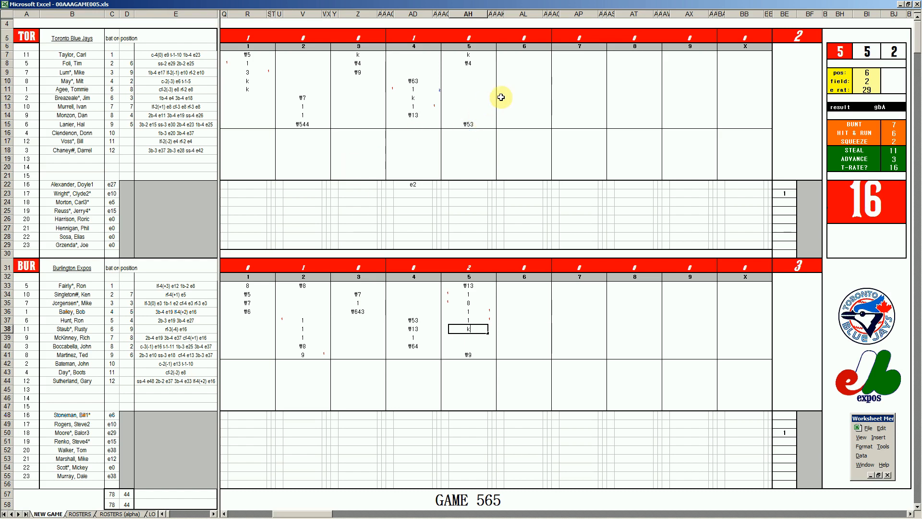
{"action": "left_click", "coordinate": [512, 72]}
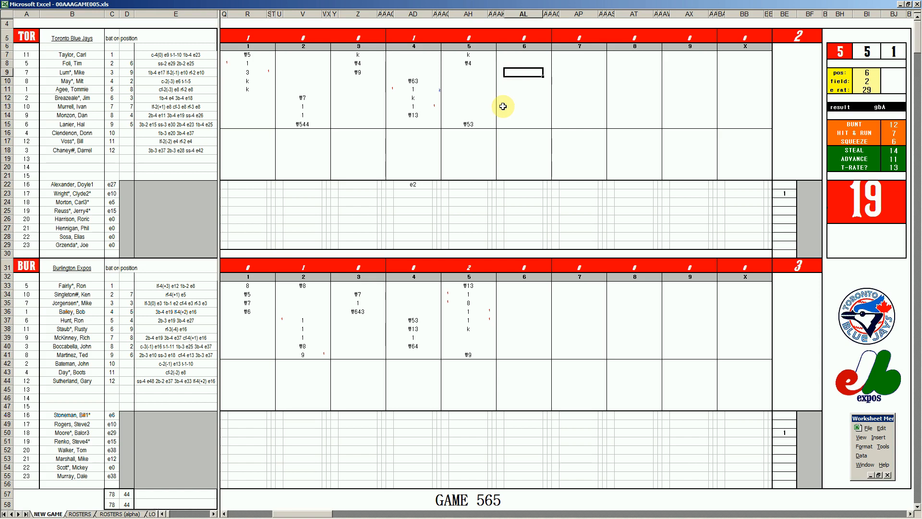
{"action": "type", "text": "k"}
{"action": "key", "text": "Return"}
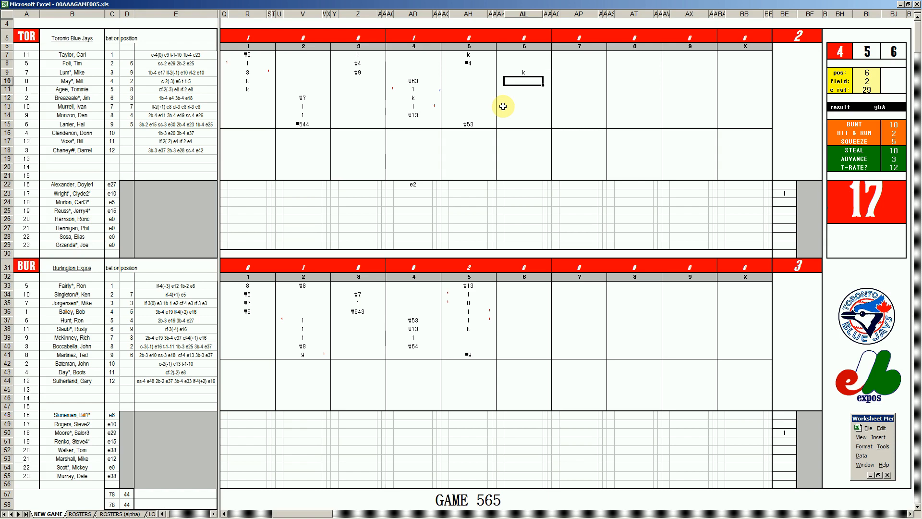
Set the fielding check to position 5 and field rating 4, and record #53 for Toronto's batter in AL10
{"action": "key", "text": "ctrl+p"}
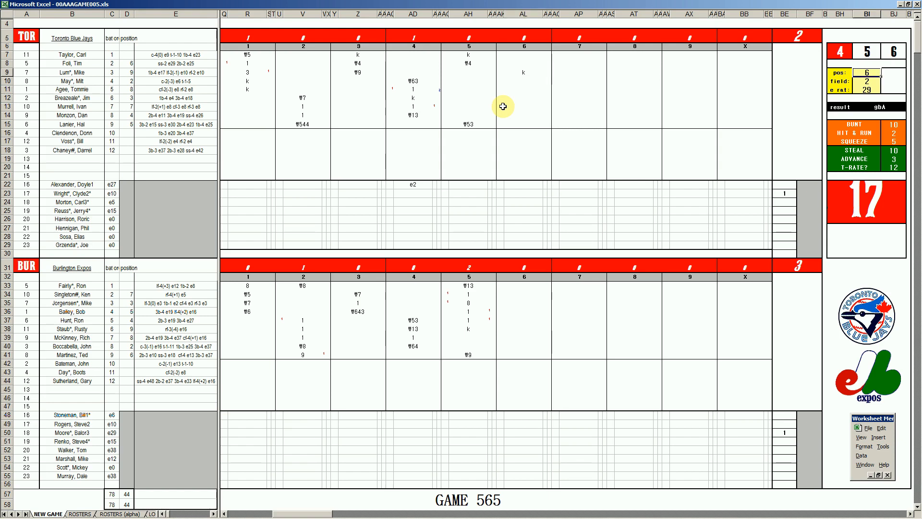
{"action": "type", "text": "5"}
{"action": "key", "text": "Return"}
{"action": "type", "text": "4"}
{"action": "key", "text": "Return"}
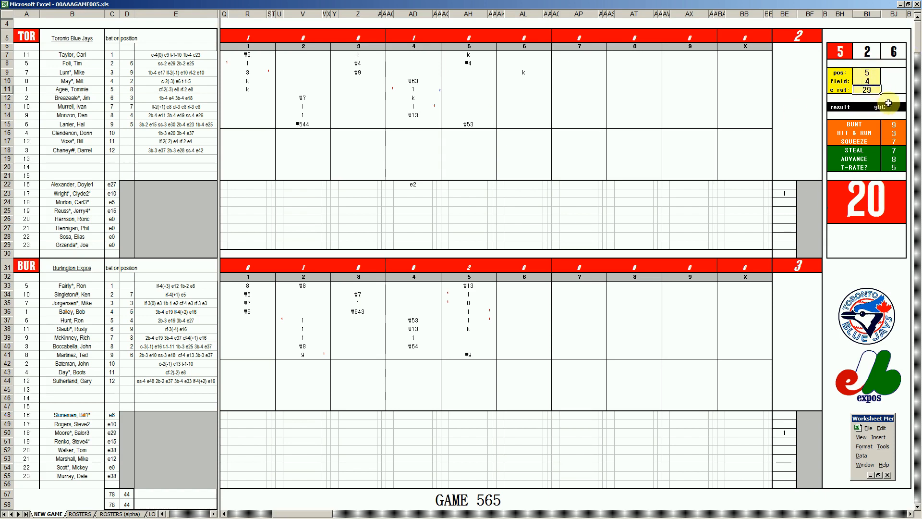
{"action": "left_click", "coordinate": [526, 80]}
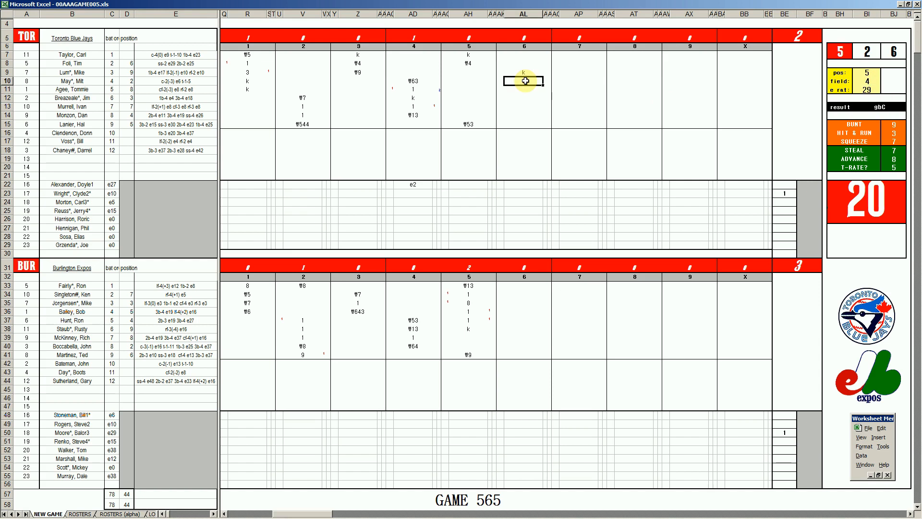
{"action": "type", "text": "\\53"}
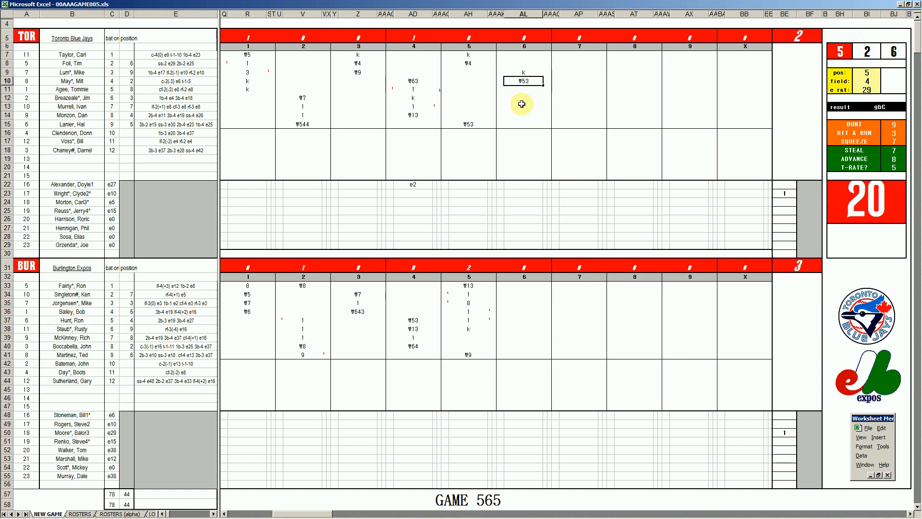
{"action": "key", "text": "Return"}
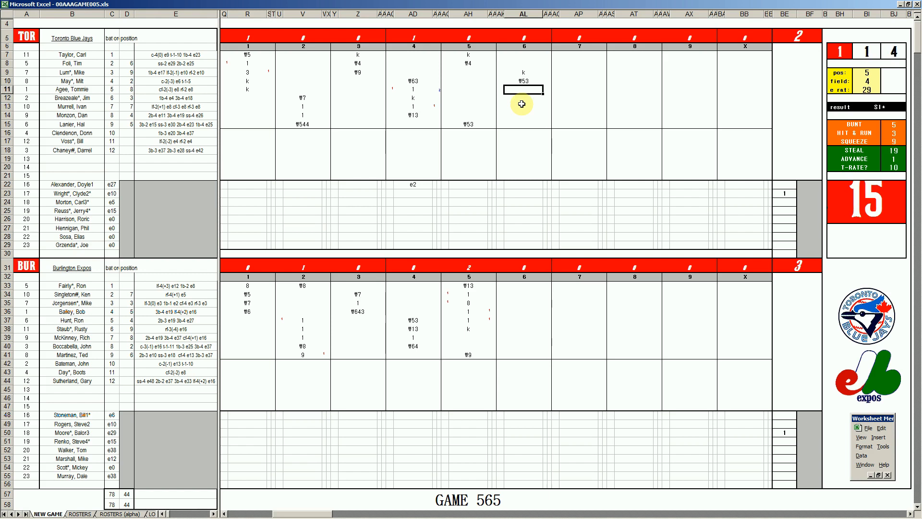
Record 8 for Toronto's sixth-inning batter in AL11 and enter s in Toronto's pitcher row at AL22
{"action": "type", "text": "8"}
{"action": "key", "text": "Return"}
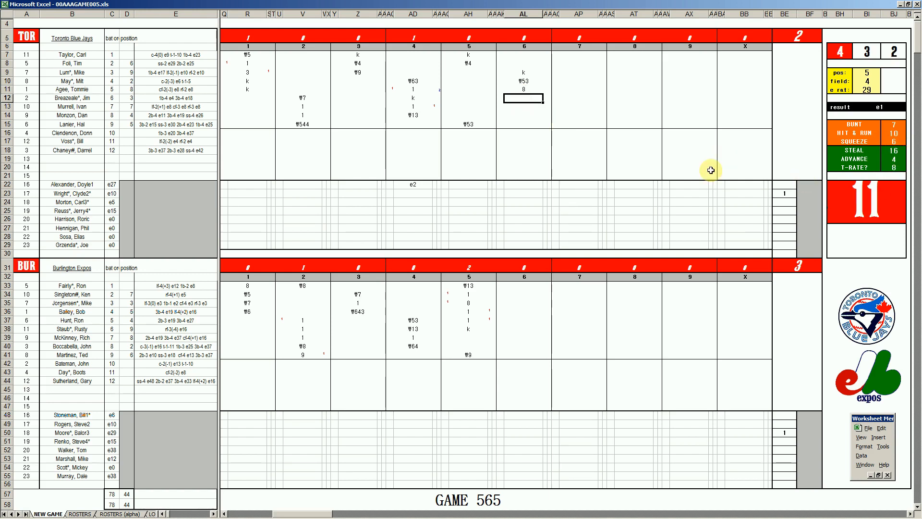
{"action": "left_click", "coordinate": [524, 186]}
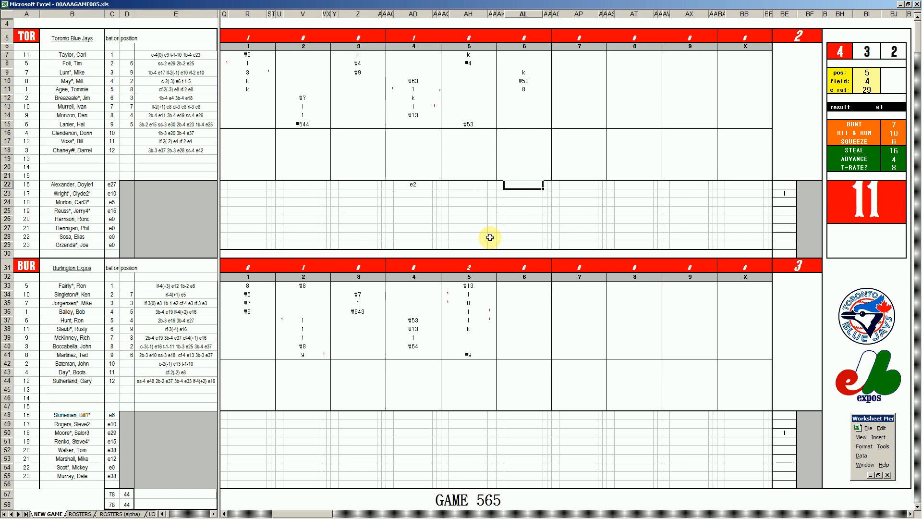
{"action": "type", "text": "s"}
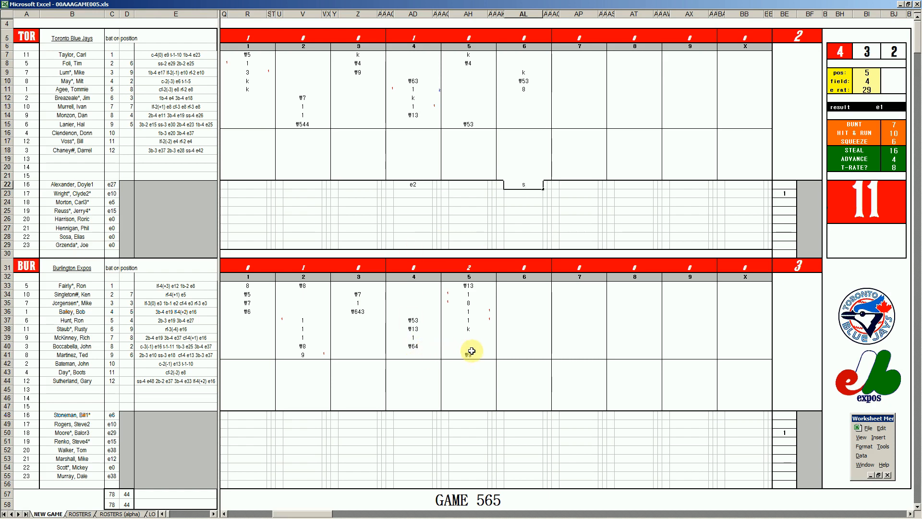
Record #8, #6 and #5 for Burlington's sixth-inning batters in AL39, AL40 and AL41
{"action": "left_click", "coordinate": [515, 338]}
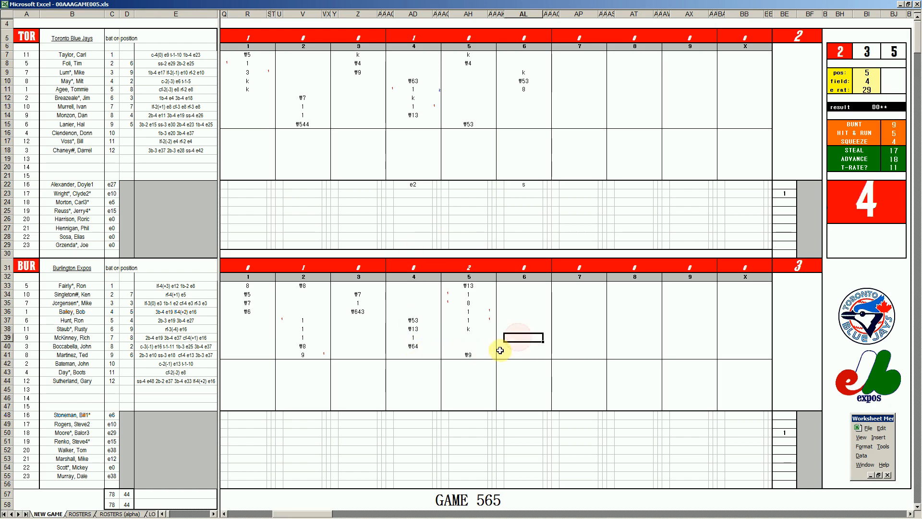
{"action": "type", "text": "#8"}
{"action": "key", "text": "Return"}
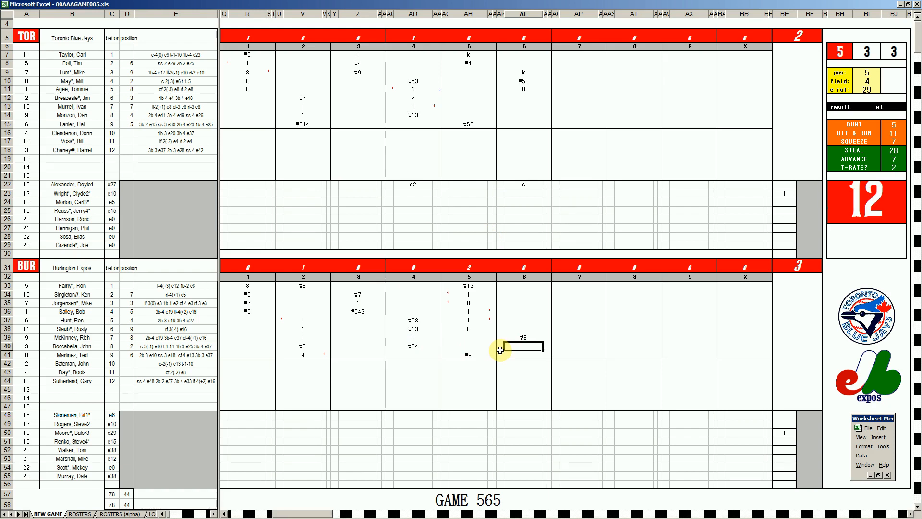
{"action": "type", "text": "#6"}
{"action": "key", "text": "Return"}
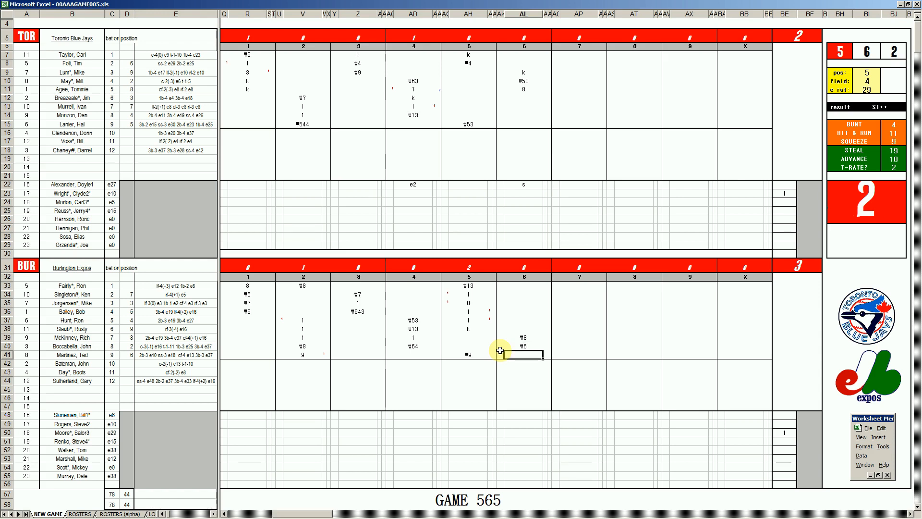
{"action": "type", "text": "#5"}
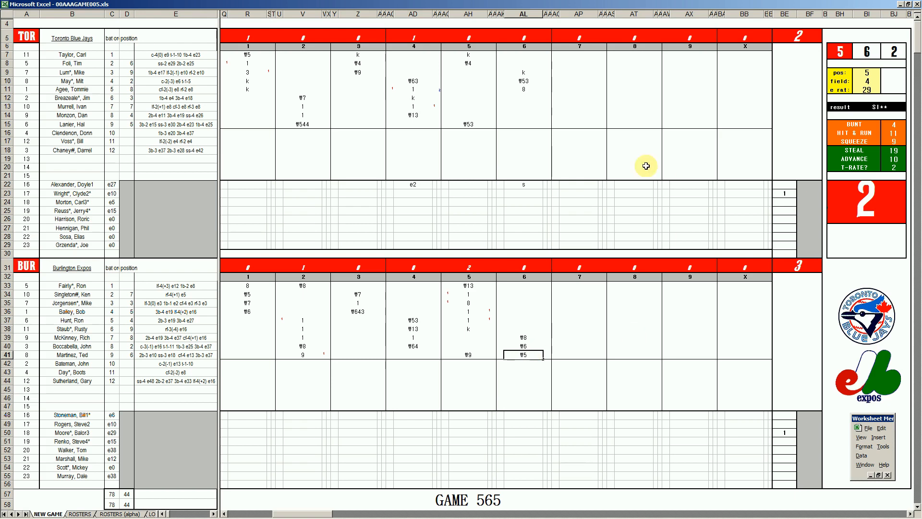
Record #33, #7 and k for Toronto's seventh-inning batters in AP12, AP13 and AP14
{"action": "left_click", "coordinate": [570, 98]}
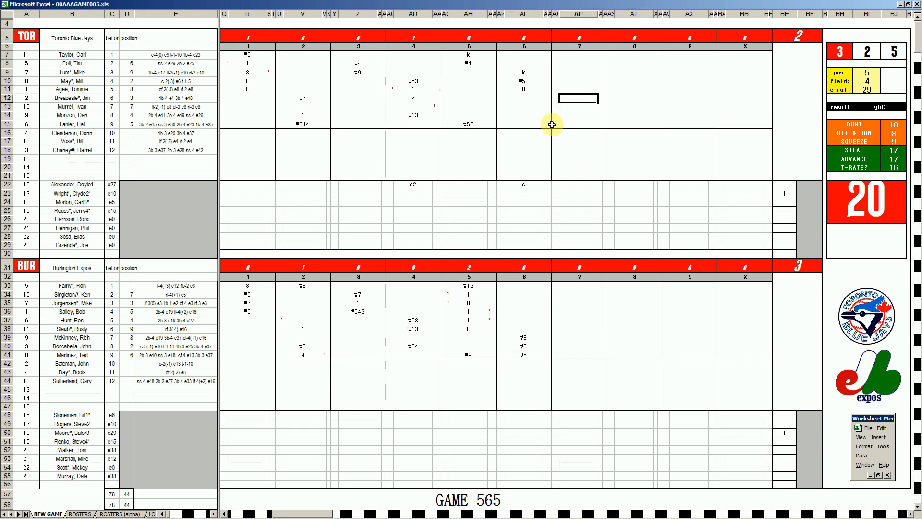
{"action": "type", "text": "#33"}
{"action": "key", "text": "Return"}
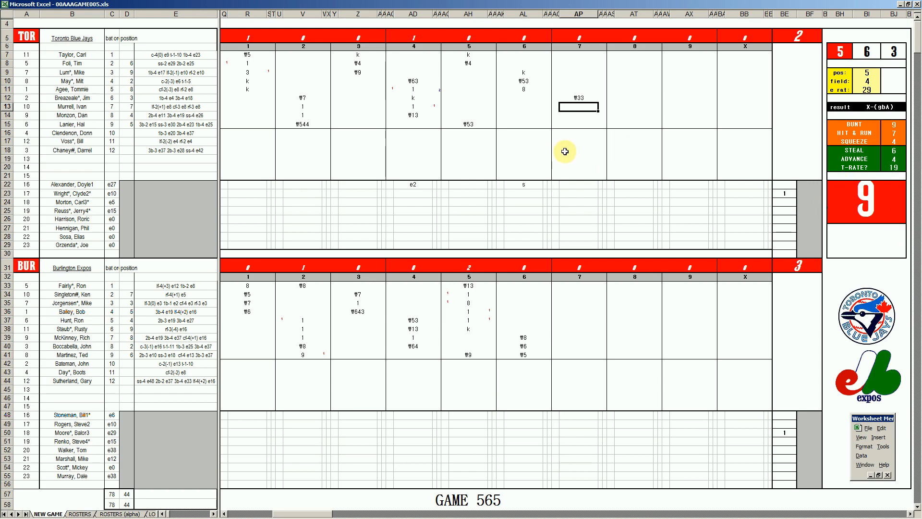
{"action": "type", "text": "#7"}
{"action": "key", "text": "Return"}
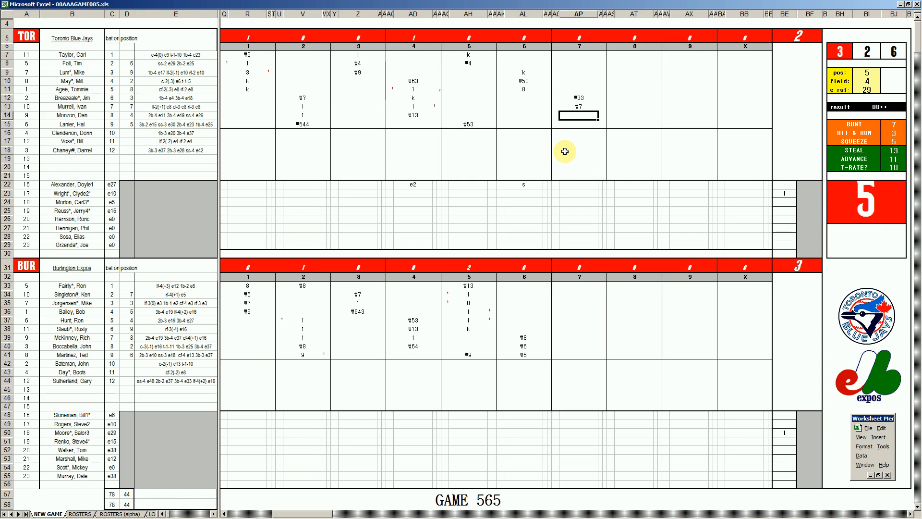
{"action": "type", "text": "k"}
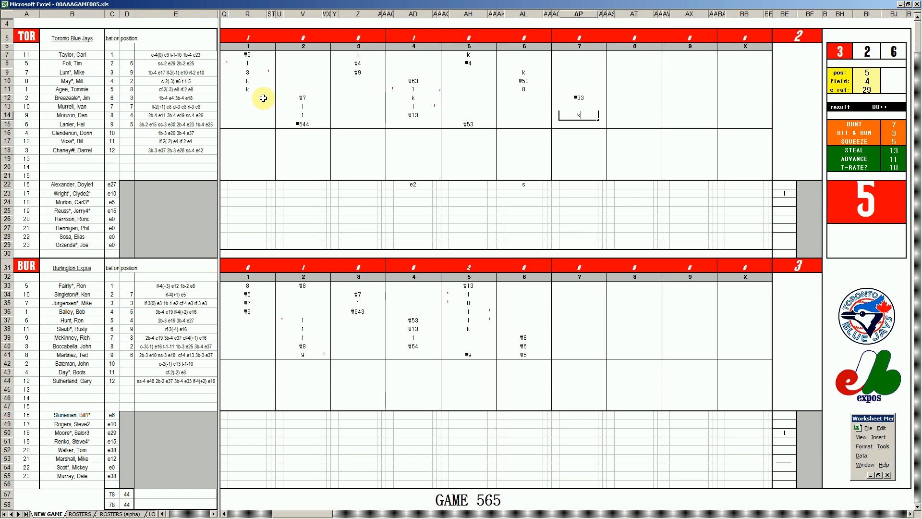
Switch to Spotify, play "Strawberry Rain" from the Forge Your Own Chains compilation and raise the playback volume
{"action": "mouse_move", "coordinate": [634, 513]}
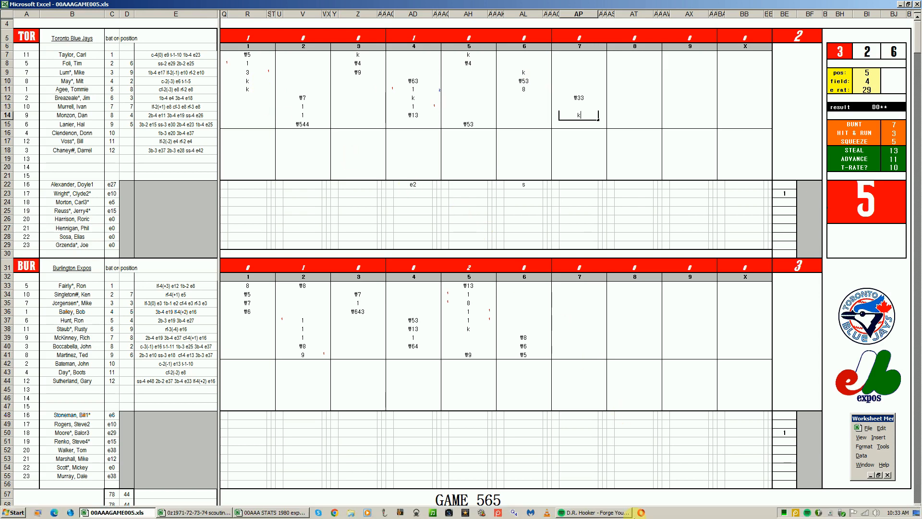
{"action": "left_click", "coordinate": [608, 514]}
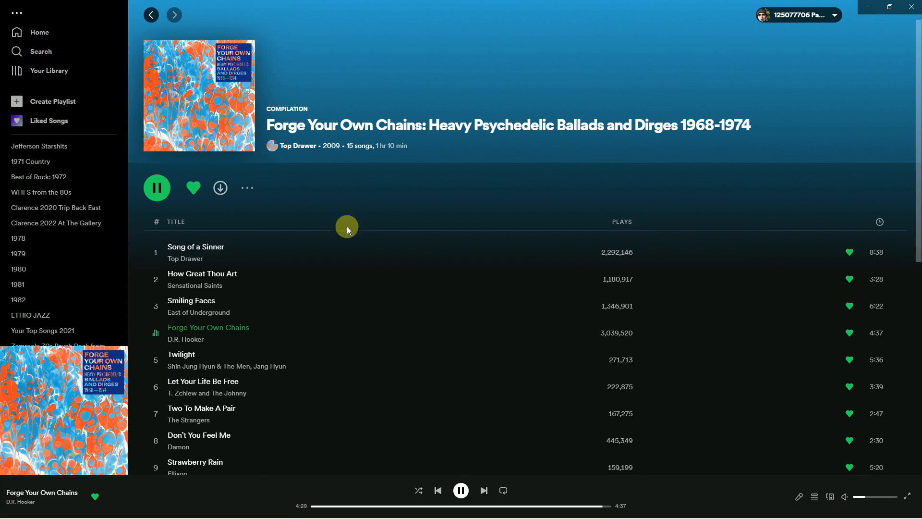
{"action": "scroll", "coordinate": [385, 221], "scroll_direction": "down", "scroll_amount": 2}
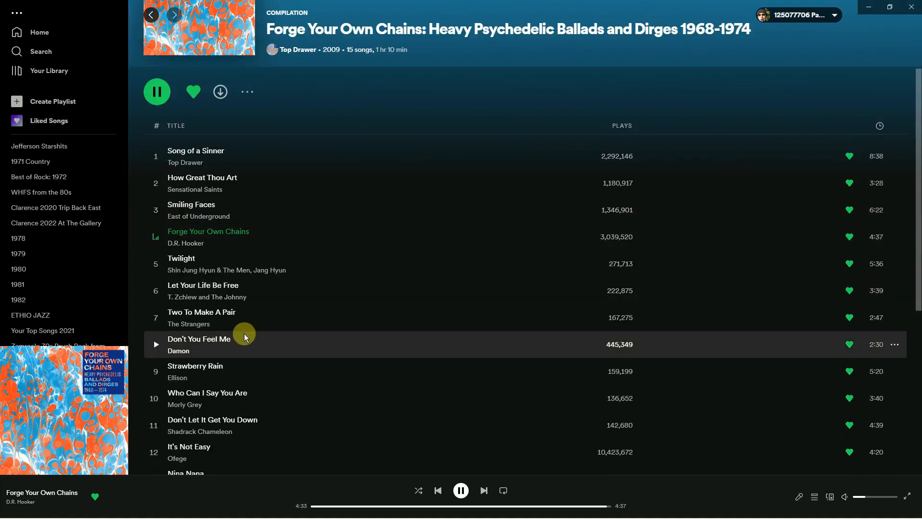
{"action": "scroll", "coordinate": [304, 419], "scroll_direction": "down", "scroll_amount": 3}
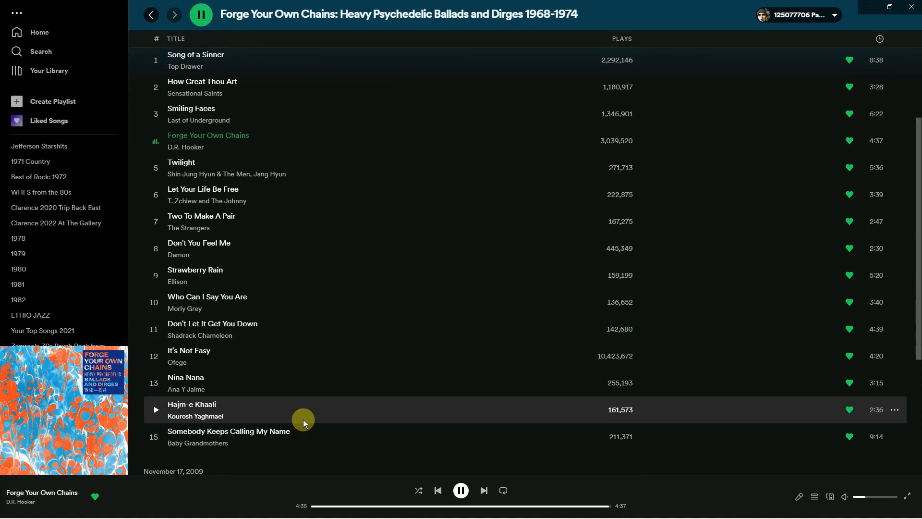
{"action": "scroll", "coordinate": [335, 406], "scroll_direction": "up", "scroll_amount": 3}
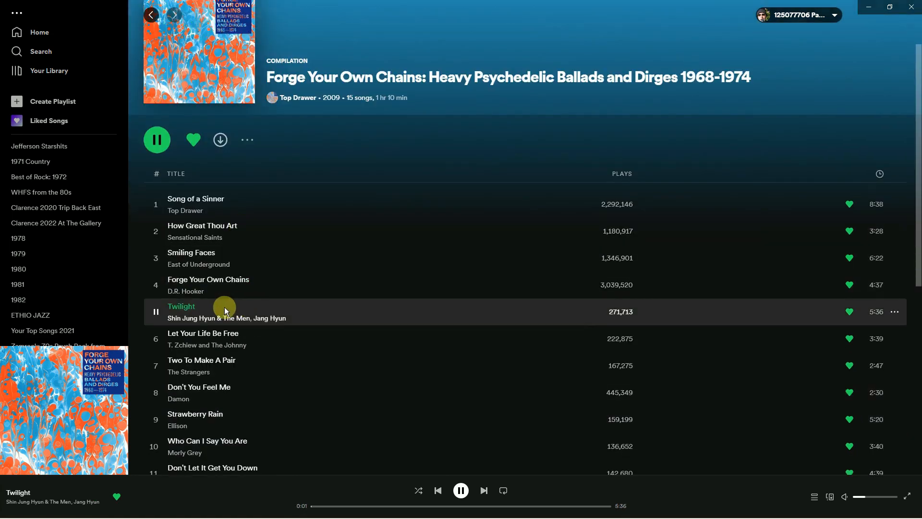
{"action": "scroll", "coordinate": [293, 358], "scroll_direction": "down", "scroll_amount": 1}
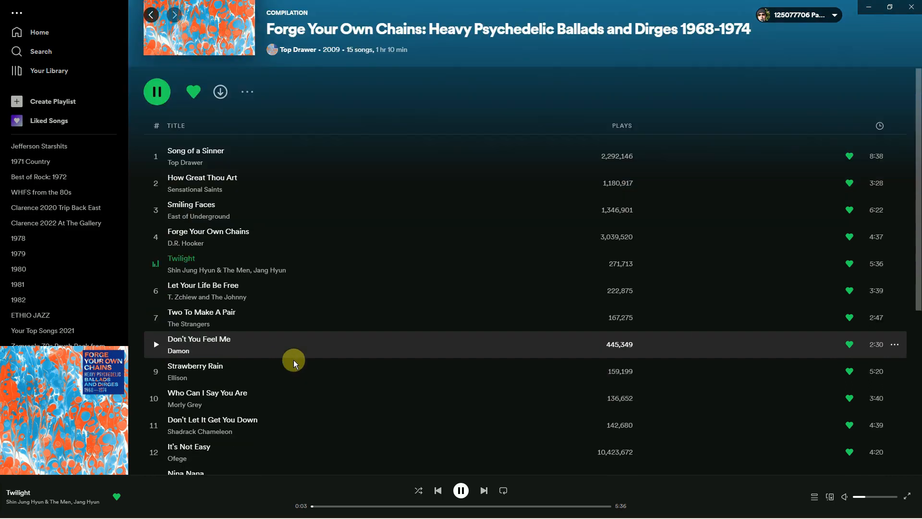
{"action": "left_click", "coordinate": [156, 372]}
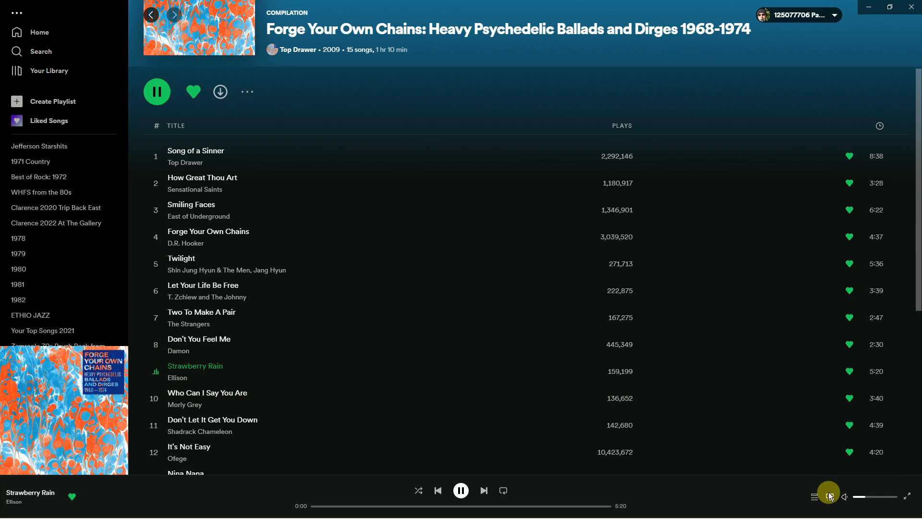
{"action": "left_click", "coordinate": [869, 497]}
{"action": "left_click_drag", "start_coordinate": [870, 497], "coordinate": [873, 496]}
Switch back to the Excel scoresheet, enter k again in AP14, and record #9 for Burlington's seventh-inning batter in AP43
{"action": "mouse_move", "coordinate": [351, 517]}
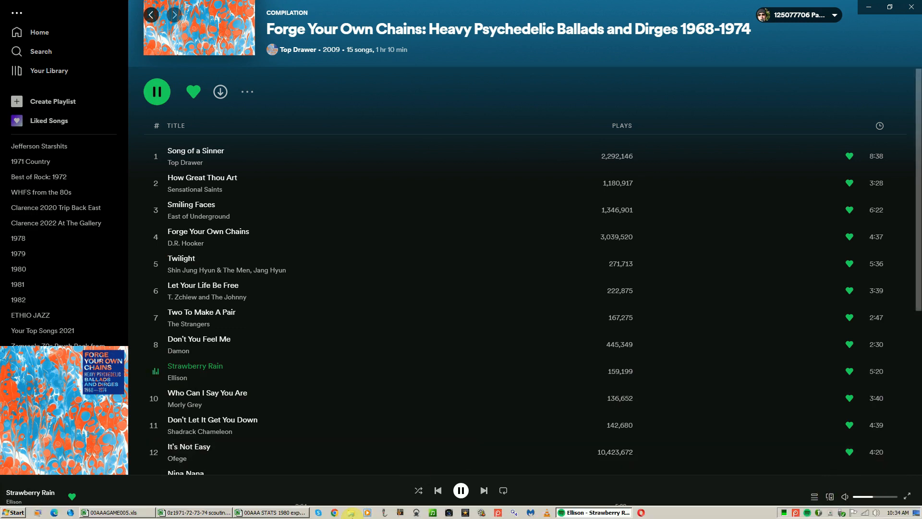
{"action": "left_click", "coordinate": [133, 512]}
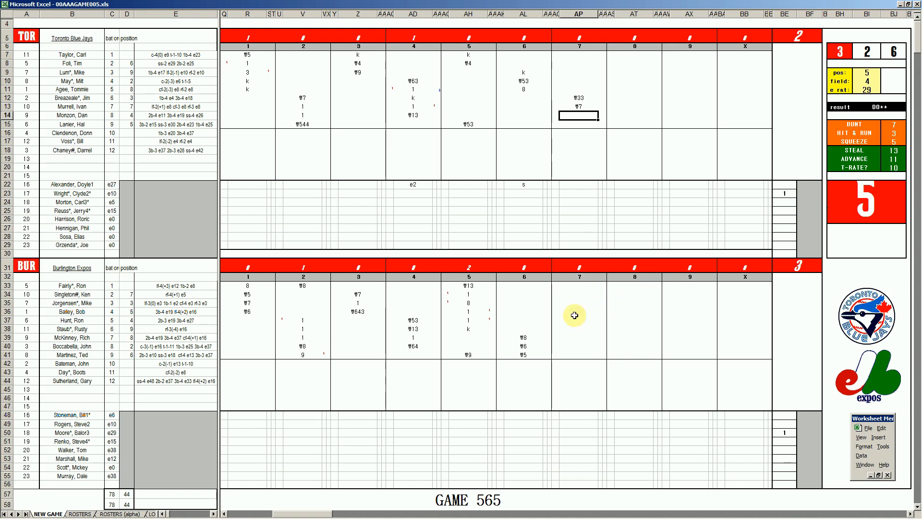
{"action": "type", "text": "k"}
{"action": "left_click", "coordinate": [571, 374]}
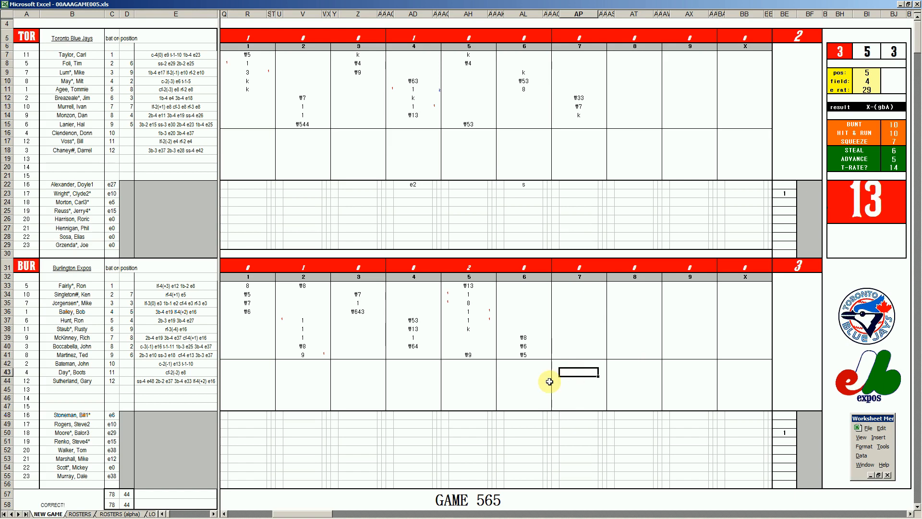
{"action": "type", "text": "#9"}
{"action": "key", "text": "Return"}
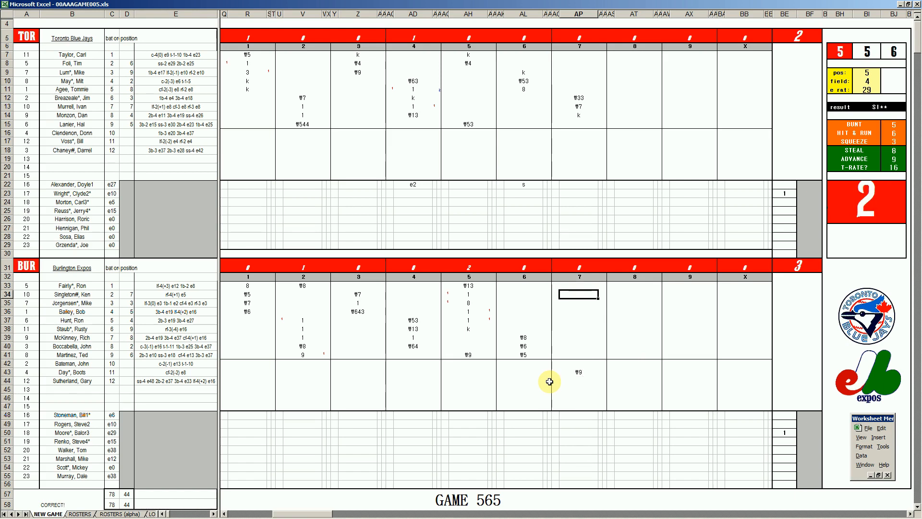
Set the fielding check to position 9, field rating 2 and error rating 10
{"action": "key", "text": "ctrl+p"}
{"action": "type", "text": "9"}
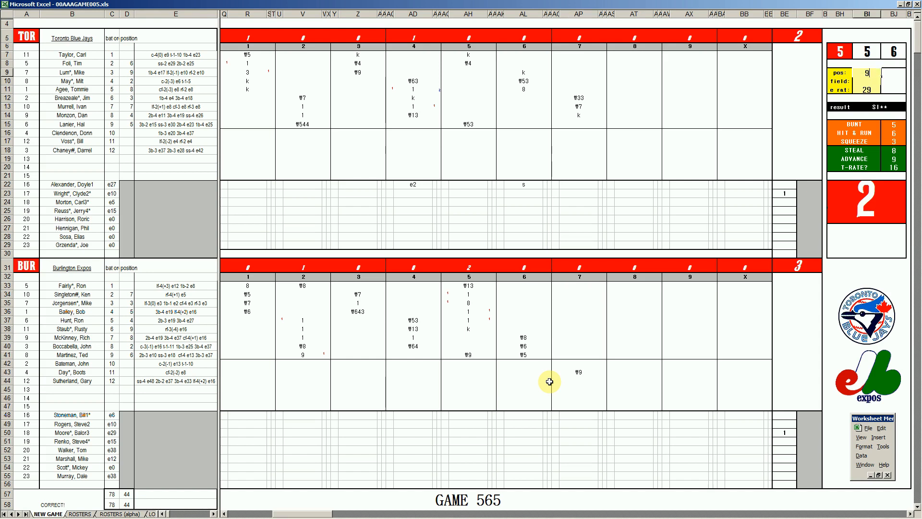
{"action": "key", "text": "Return"}
{"action": "type", "text": "2"}
{"action": "key", "text": "Return"}
{"action": "type", "text": "10"}
{"action": "key", "text": "Return"}
Record #9 and #43 for Burlington's seventh-inning batters in AP34 and AP35
{"action": "left_click", "coordinate": [580, 295]}
{"action": "type", "text": "#9"}
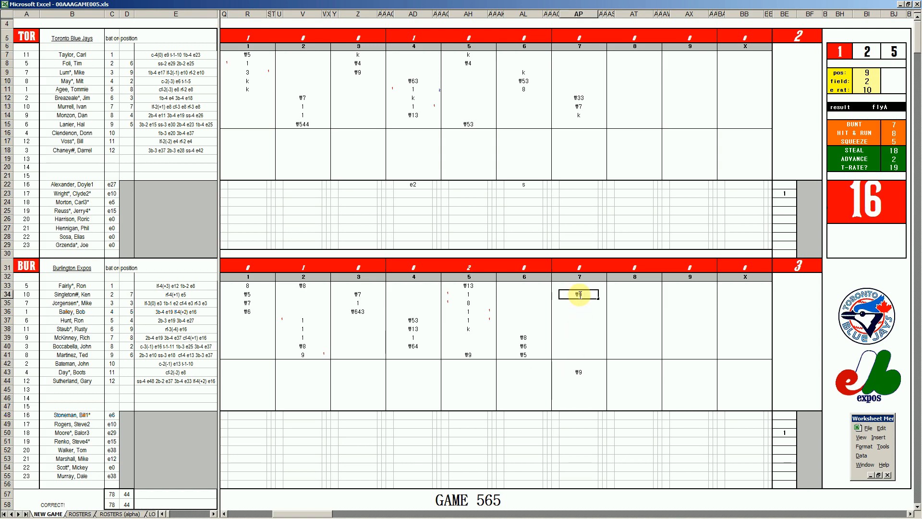
{"action": "key", "text": "Return"}
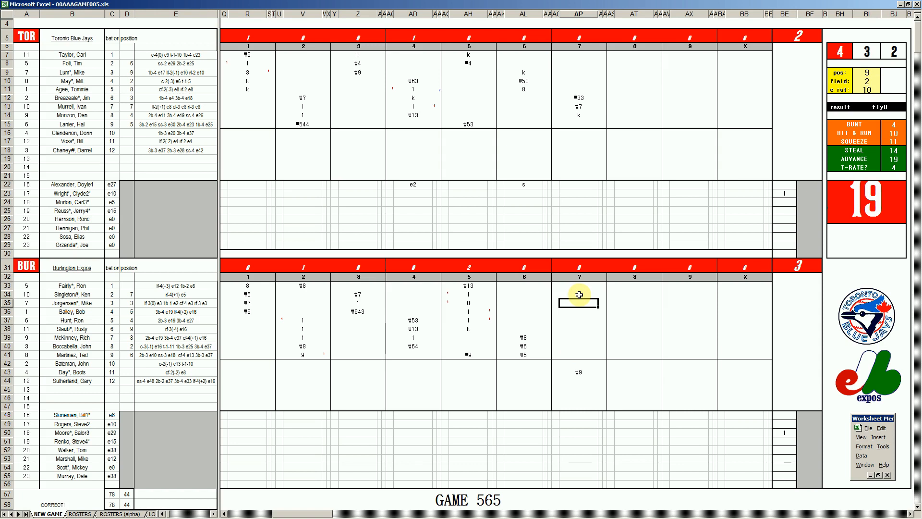
{"action": "type", "text": "#43"}
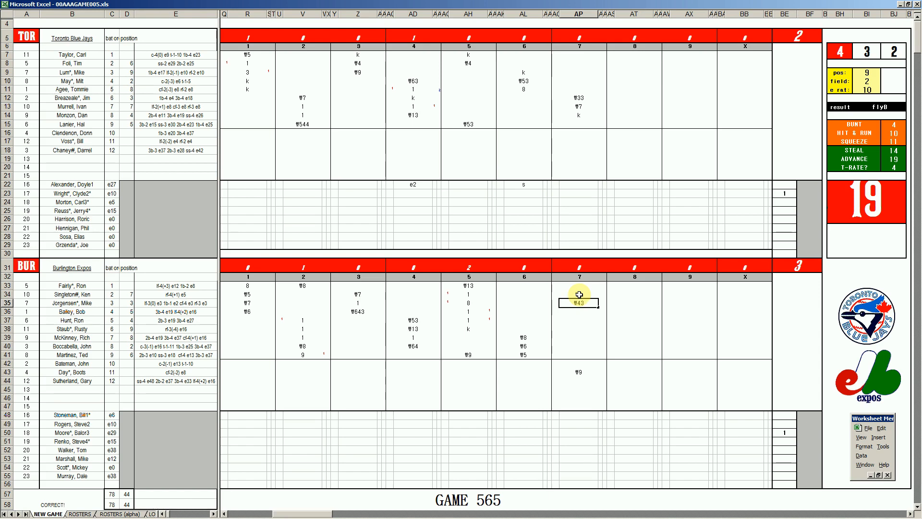
Record #43 and 8 for Toronto's eighth-inning batters in AT15 and AT7
{"action": "left_click", "coordinate": [630, 124]}
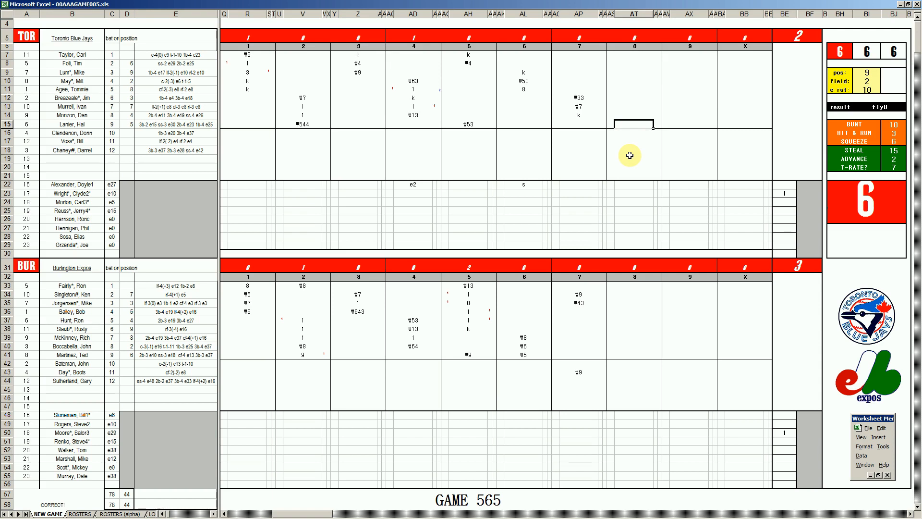
{"action": "type", "text": "#43"}
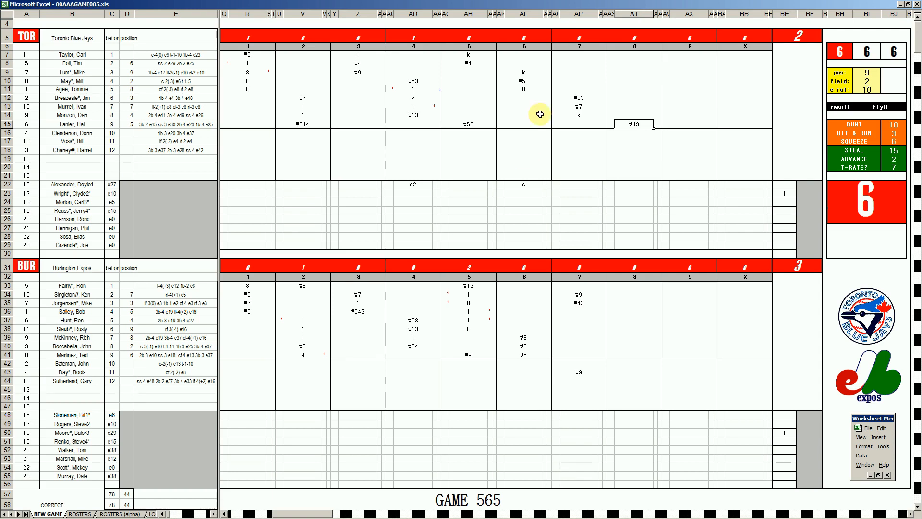
{"action": "left_click", "coordinate": [635, 57]}
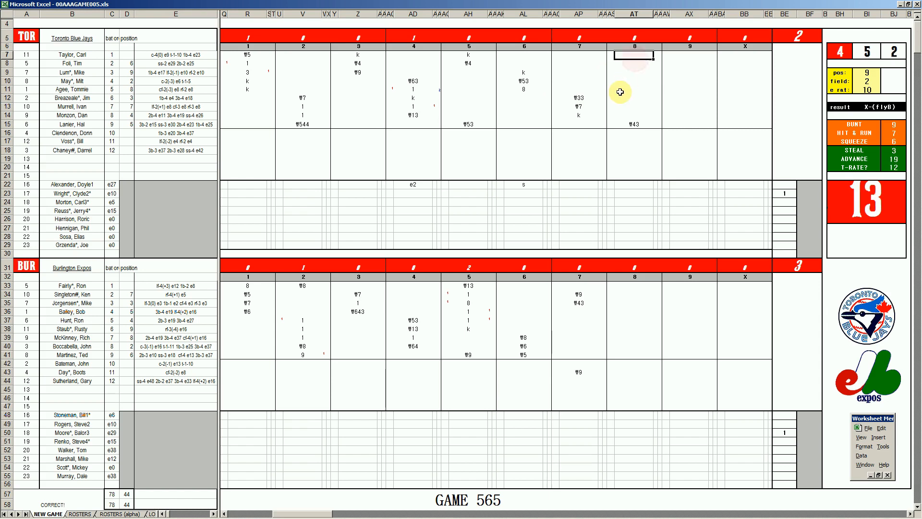
{"action": "type", "text": "8"}
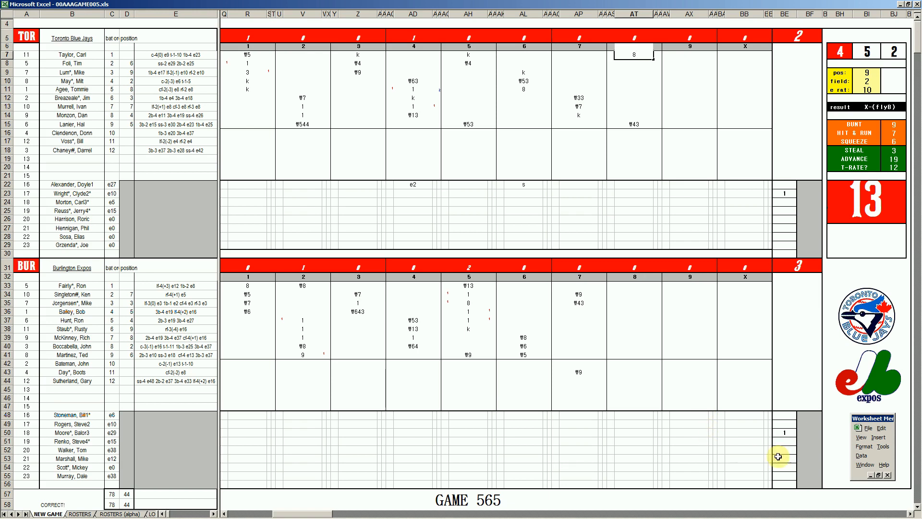
Enter 7 1/3 in BF50 for Burlington's starting pitcher
{"action": "left_click", "coordinate": [808, 434]}
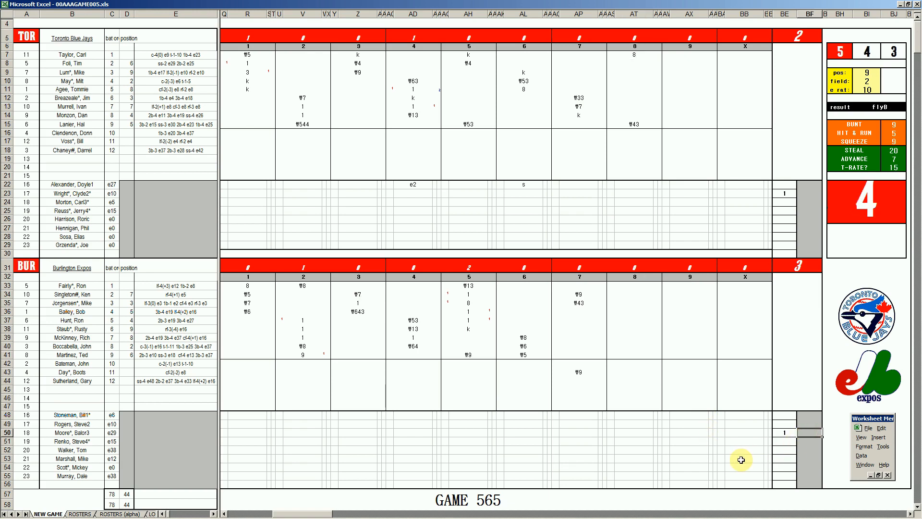
{"action": "type", "text": "+"}
{"action": "type", "text": "7 1/3"}
{"action": "key", "text": "Return"}
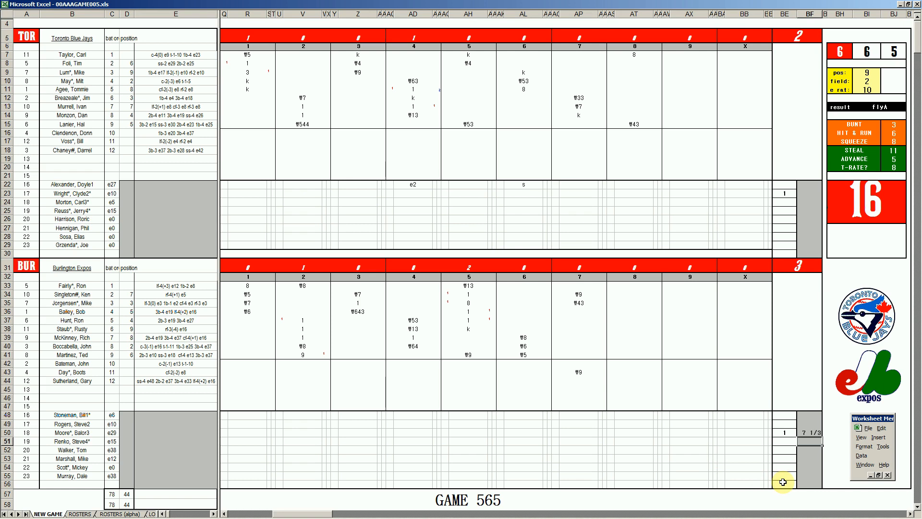
Enter 8 in BE55 for Burlington's relief pitcher and tf in that pitcher's eighth-inning cell AT55
{"action": "left_click", "coordinate": [783, 476]}
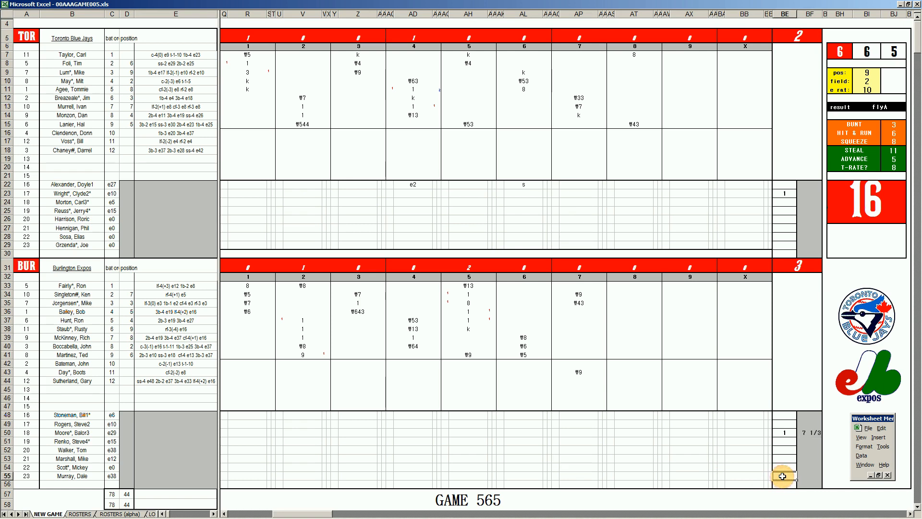
{"action": "type", "text": "8"}
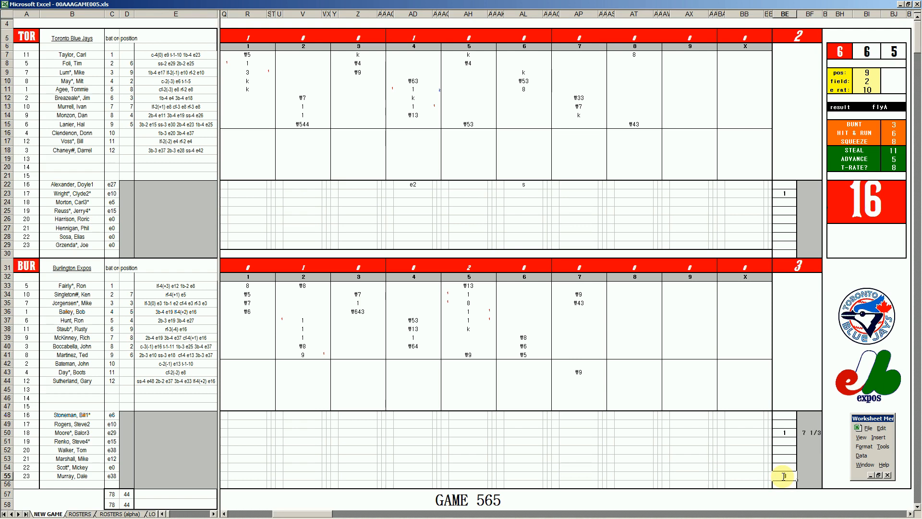
{"action": "key", "text": "Return"}
{"action": "type", "text": "tf"}
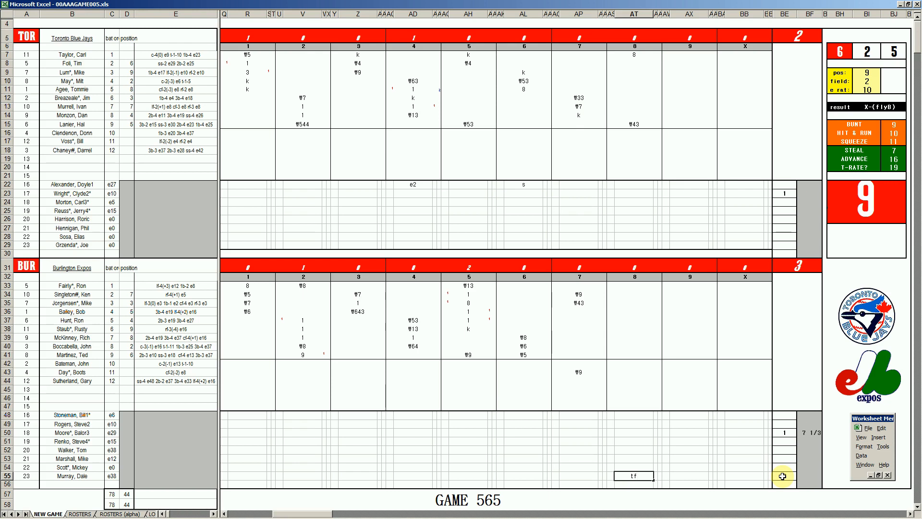
Record #6, 8 and #4 for Toronto's eighth-inning batters in AT8, AT9 and AT10
{"action": "left_click", "coordinate": [634, 63]}
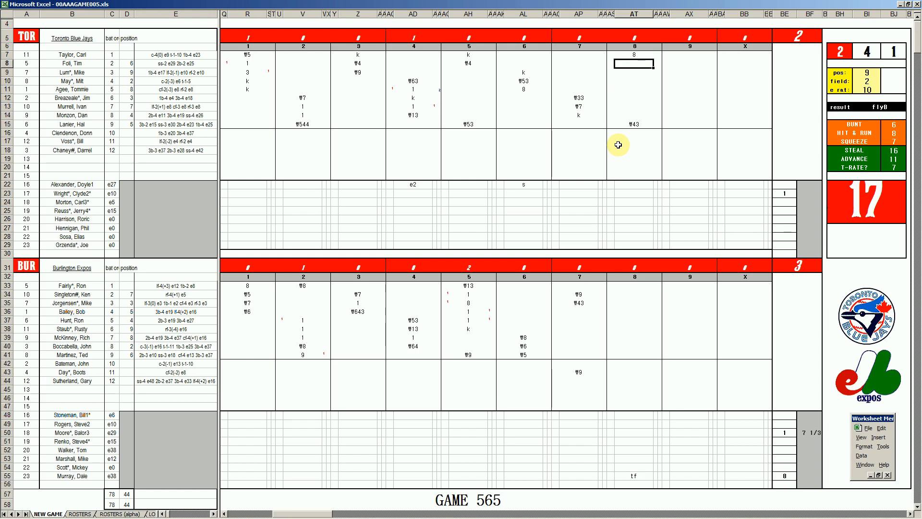
{"action": "type", "text": "#6"}
{"action": "key", "text": "Return"}
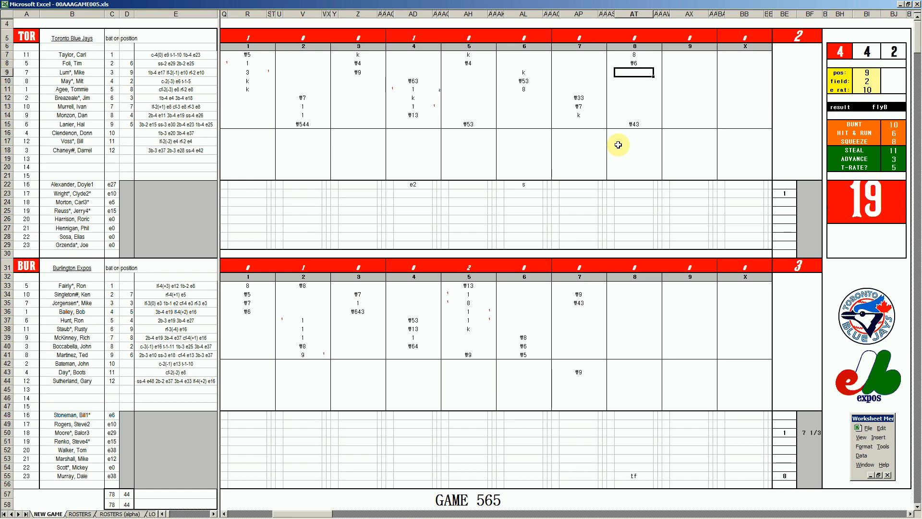
{"action": "type", "text": "8"}
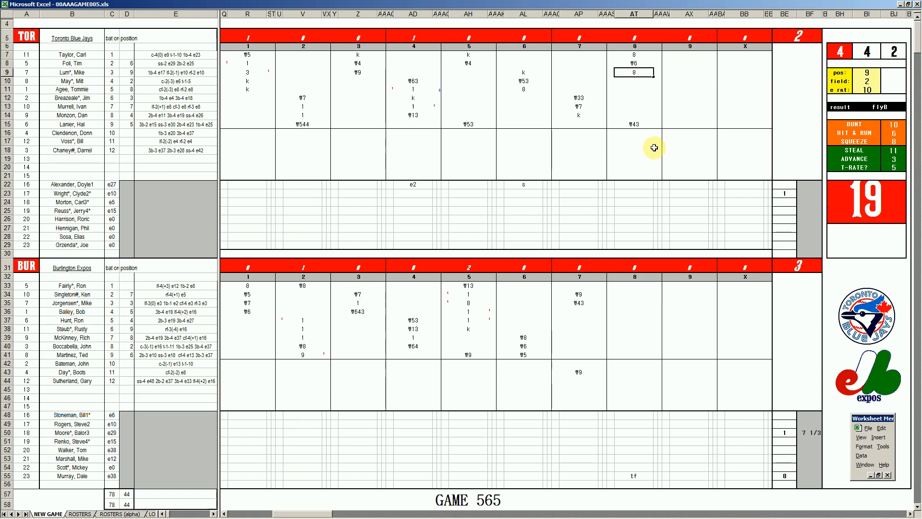
{"action": "left_click", "coordinate": [636, 81]}
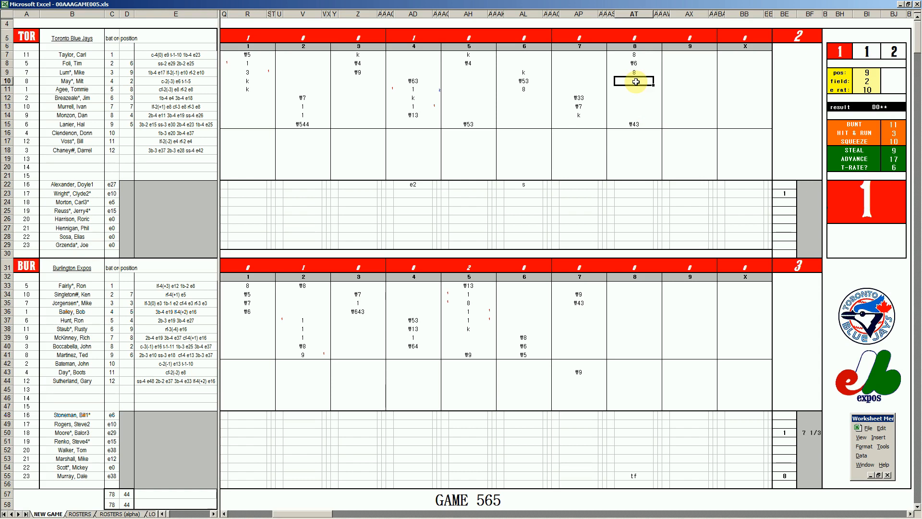
{"action": "type", "text": "#4"}
Switch to Spotify, lower the playback volume slightly and return to the 00AAAGAME005.xls workbook
{"action": "mouse_move", "coordinate": [782, 517]}
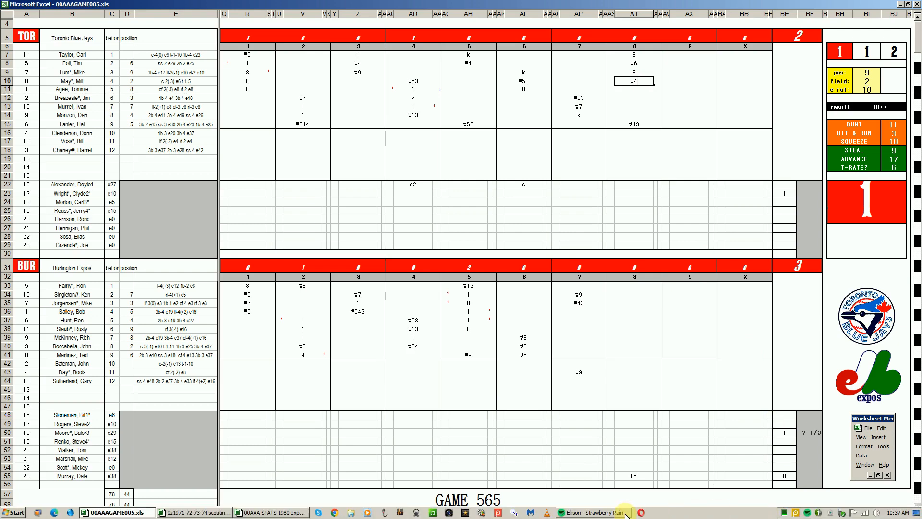
{"action": "left_click", "coordinate": [626, 514]}
{"action": "left_click_drag", "start_coordinate": [871, 498], "coordinate": [867, 498]}
{"action": "mouse_move", "coordinate": [207, 516]}
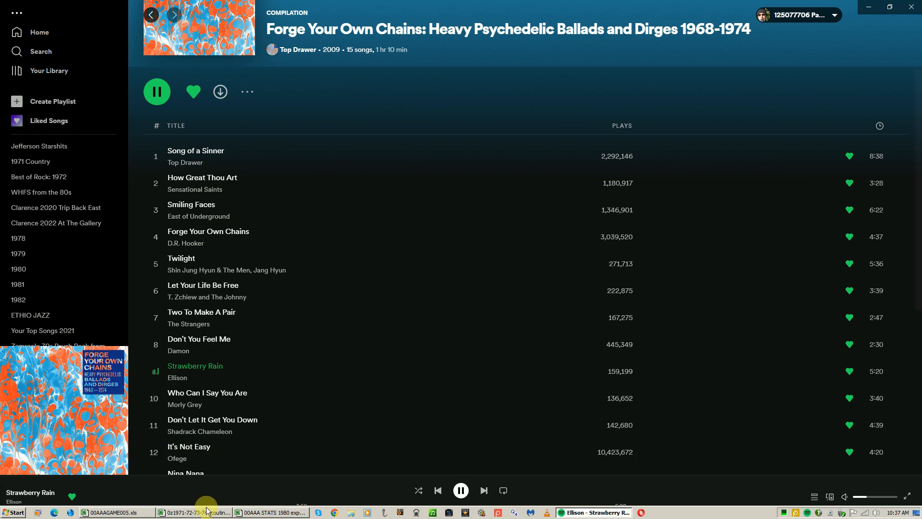
{"action": "left_click", "coordinate": [137, 513]}
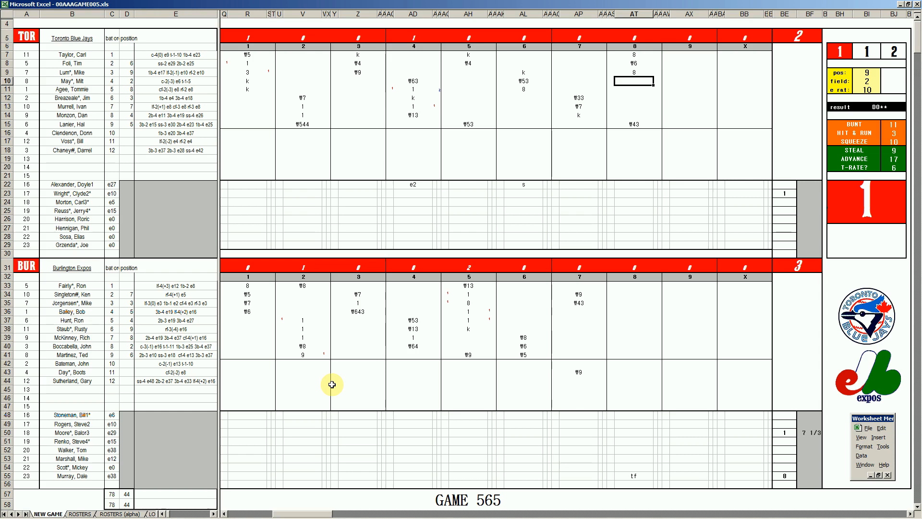
Record 1, 8 and 1 for Burlington's eighth-inning batters in AT36, AT37 and AT38
{"action": "left_click", "coordinate": [624, 313]}
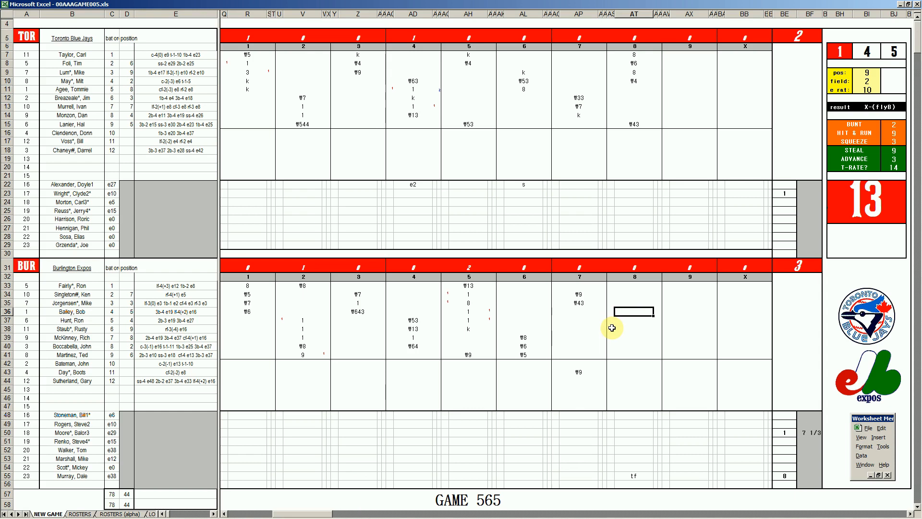
{"action": "type", "text": "1"}
{"action": "key", "text": "Return"}
{"action": "type", "text": "8"}
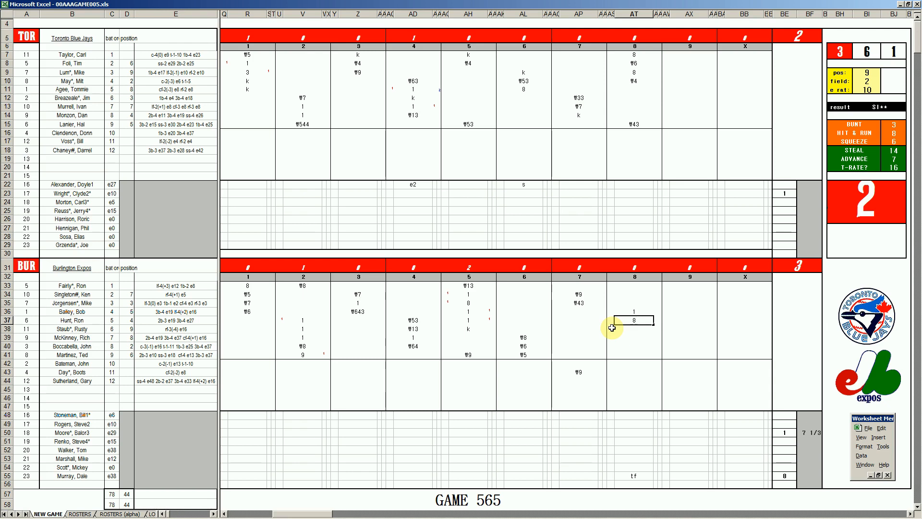
{"action": "key", "text": "Return"}
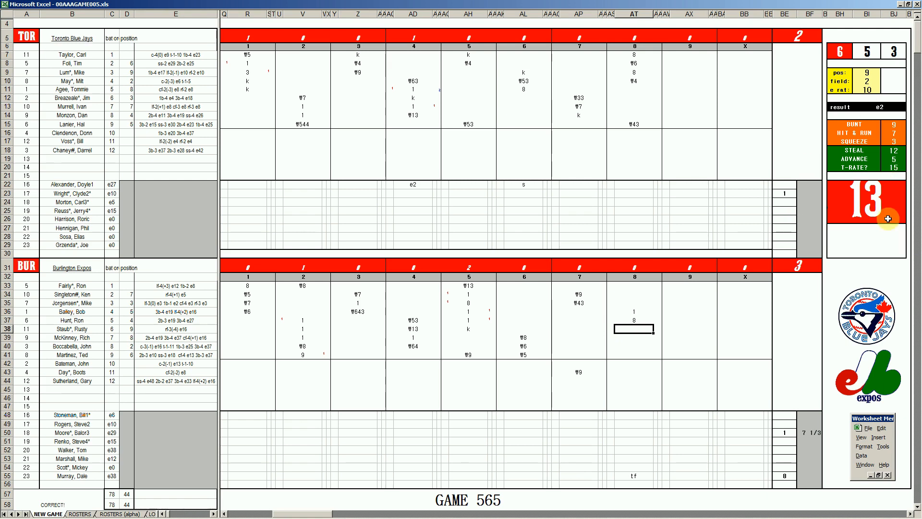
{"action": "type", "text": "1"}
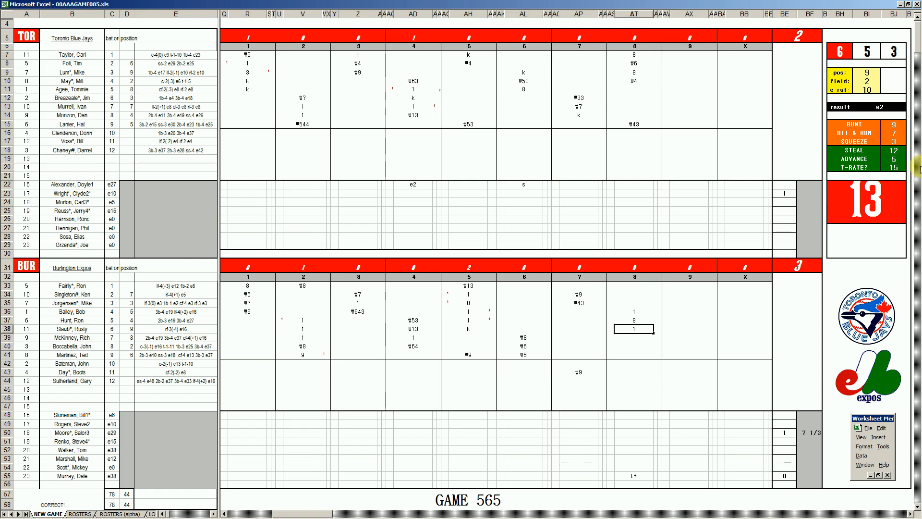
Enter 7 in BF23 for Toronto's starting pitcher and 8 in BE28 for the relief pitcher
{"action": "left_click", "coordinate": [808, 193]}
{"action": "type", "text": "7"}
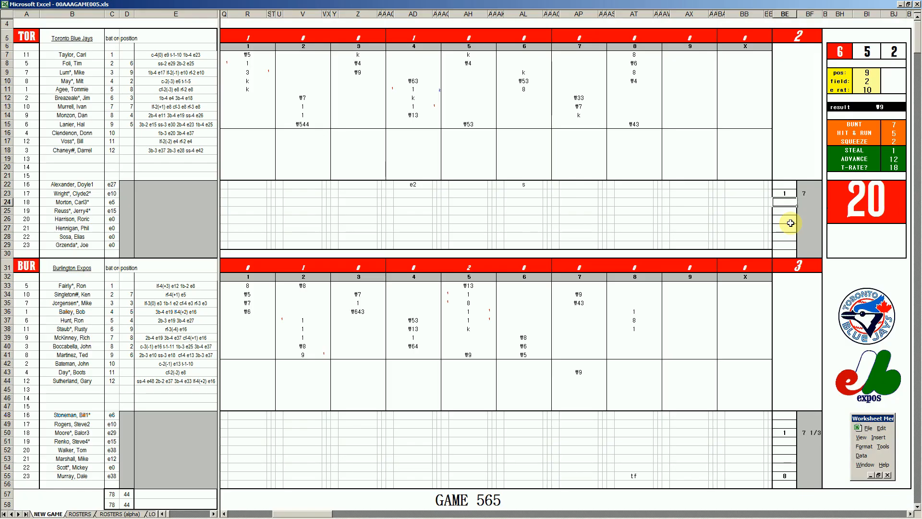
{"action": "key", "text": "Down"}
{"action": "key", "text": "Down"}
{"action": "key", "text": "Down"}
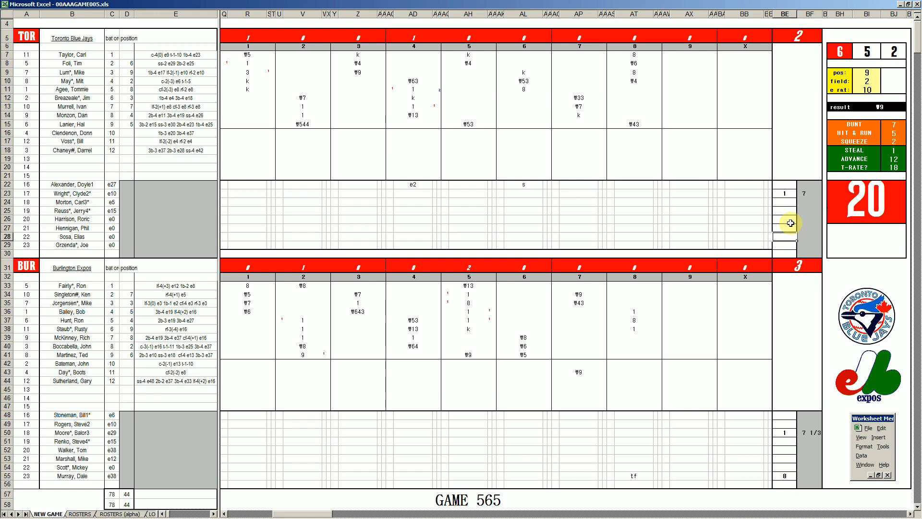
{"action": "type", "text": "8"}
Enter rm in the Toronto relief pitcher's eighth-inning cell AT28
{"action": "key", "text": "Left"}
{"action": "key", "text": "Left"}
{"action": "key", "text": "Left"}
{"action": "key", "text": "Left"}
{"action": "key", "text": "Left"}
{"action": "key", "text": "Left"}
{"action": "key", "text": "Left"}
{"action": "key", "text": "Left"}
{"action": "key", "text": "Left"}
{"action": "key", "text": "Left"}
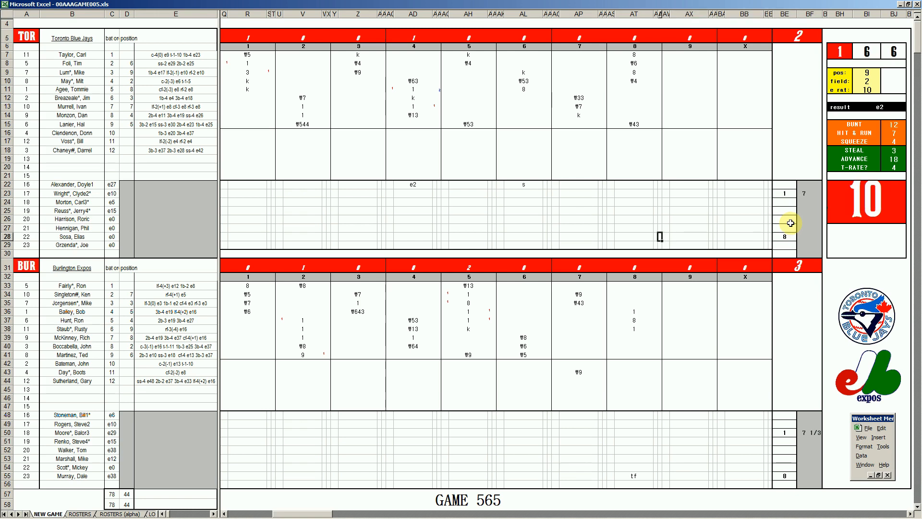
{"action": "key", "text": "Left"}
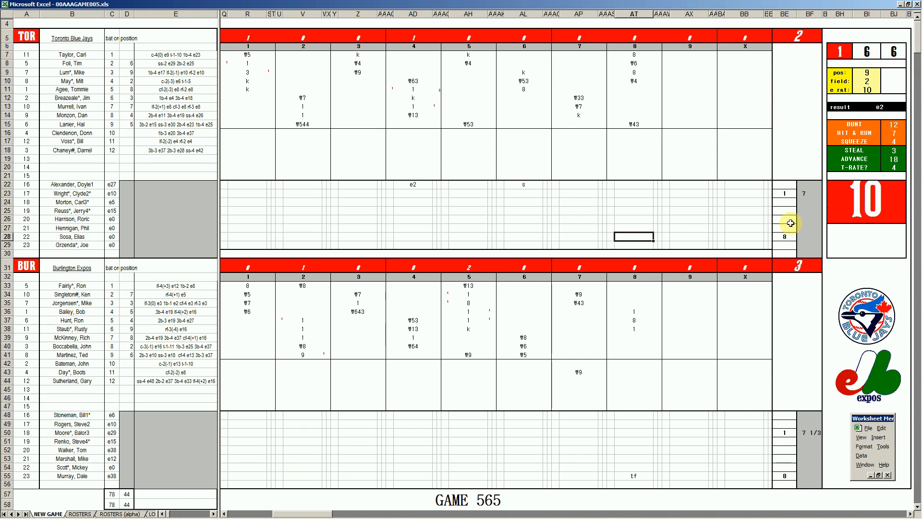
{"action": "type", "text": "rm"}
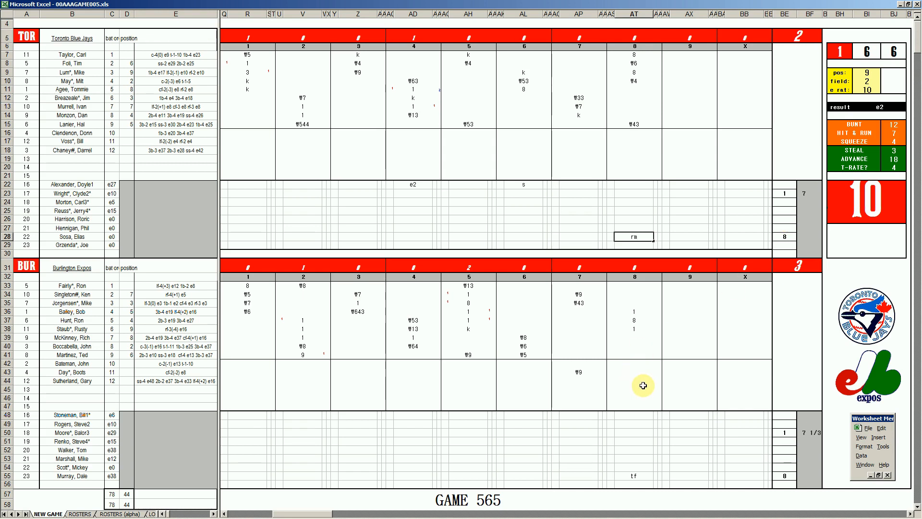
Run a fielding check for Burlington's batter in row 39 with position 3, field 4 and error rating 4
{"action": "left_click", "coordinate": [636, 337]}
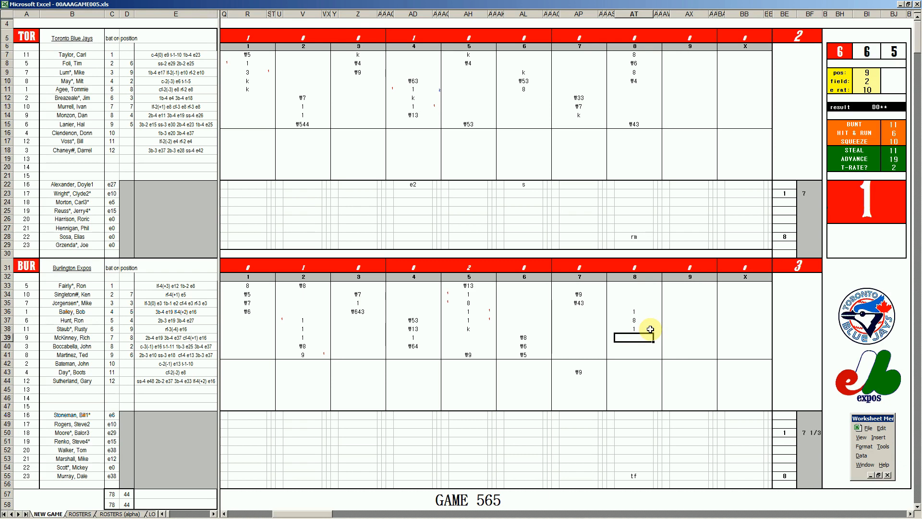
{"action": "key", "text": "ctrl+q"}
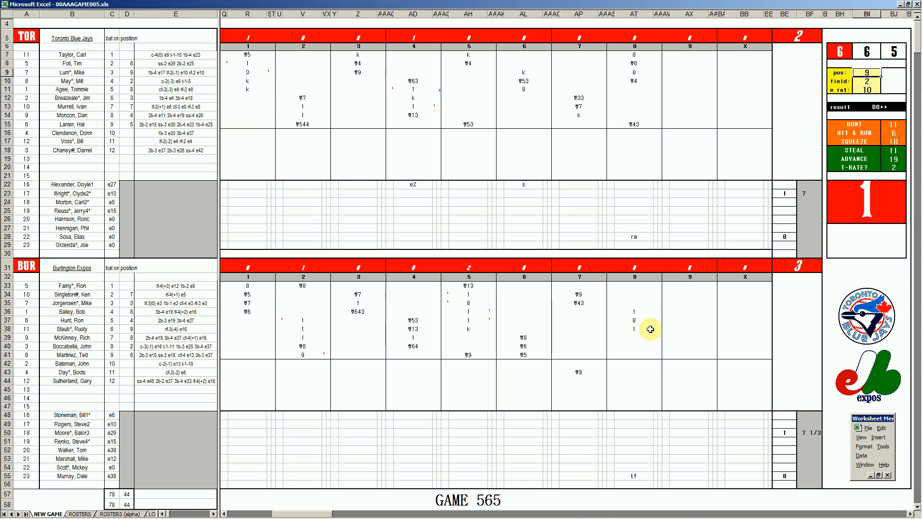
{"action": "type", "text": "3"}
{"action": "key", "text": "Return"}
{"action": "type", "text": "4"}
{"action": "key", "text": "Return"}
{"action": "type", "text": "4"}
{"action": "key", "text": "Return"}
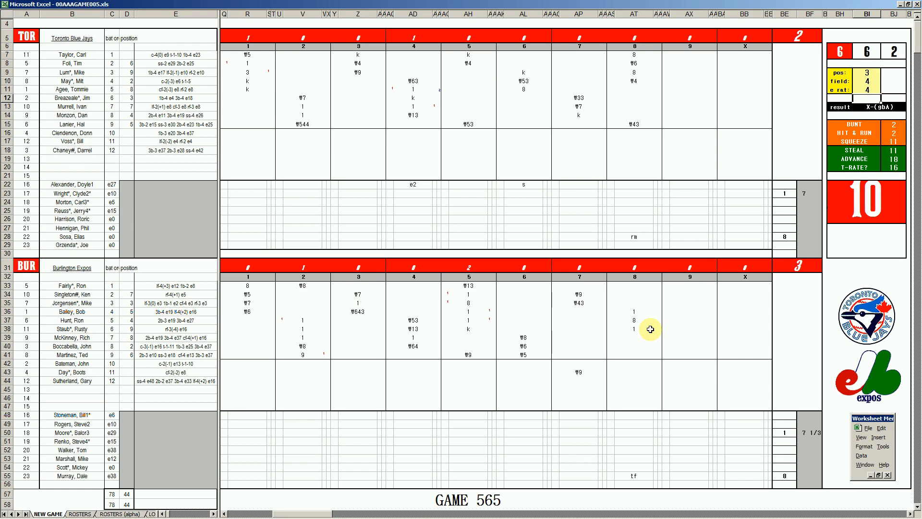
Record #32, k and k for Burlington's eighth-inning batters in AT39, AT40 and AT41
{"action": "left_click", "coordinate": [633, 337]}
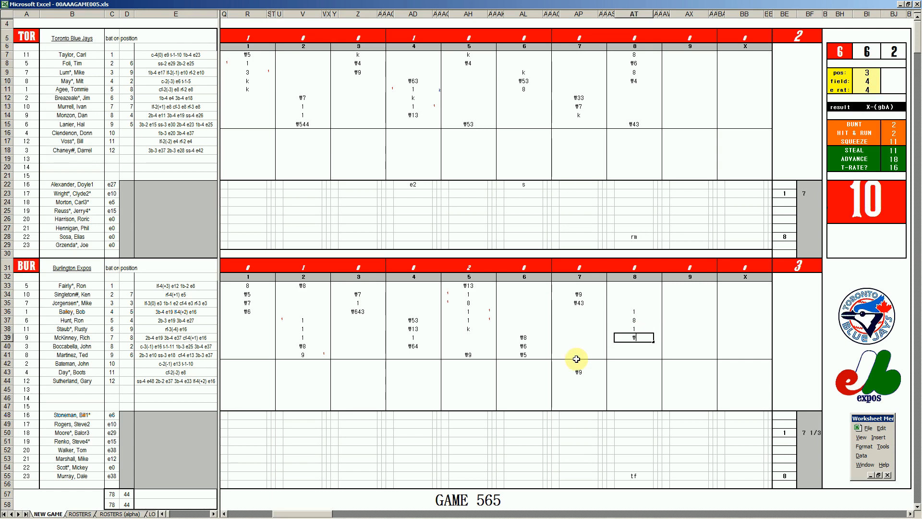
{"action": "type", "text": "#32"}
{"action": "key", "text": "Return"}
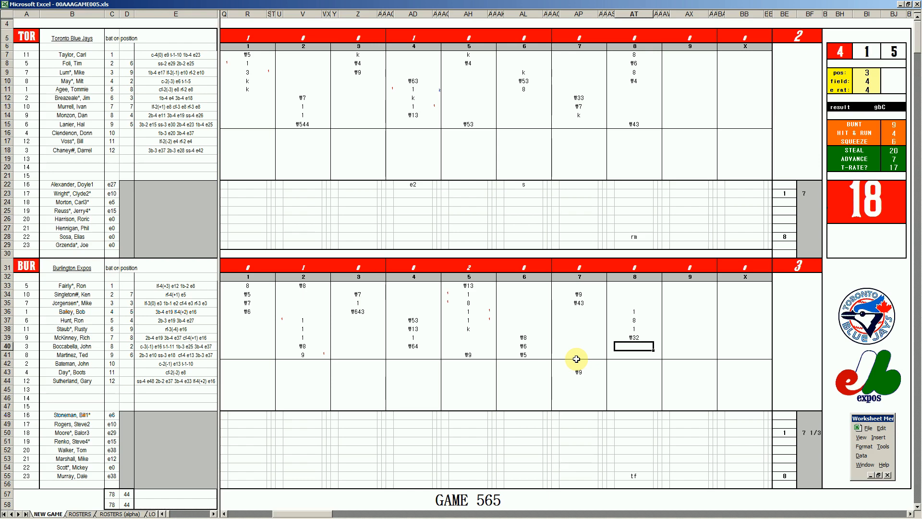
{"action": "type", "text": "k"}
{"action": "key", "text": "Return"}
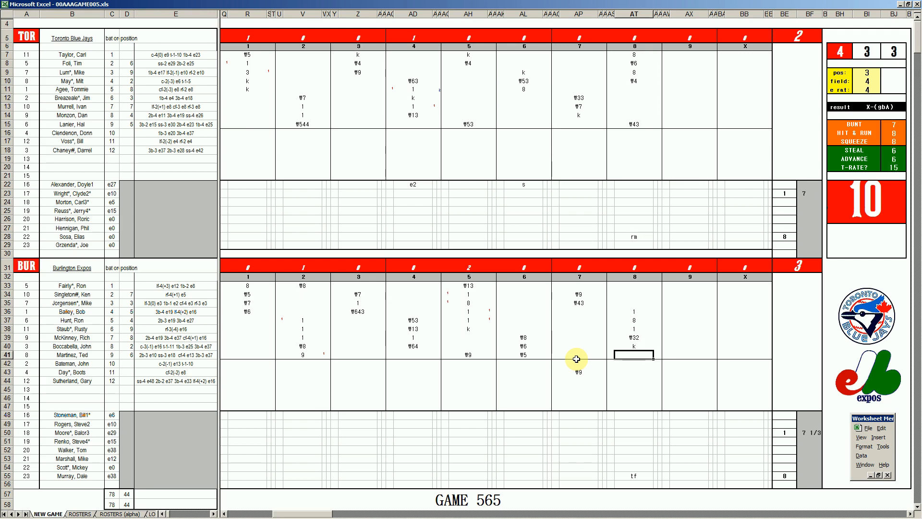
{"action": "type", "text": "k"}
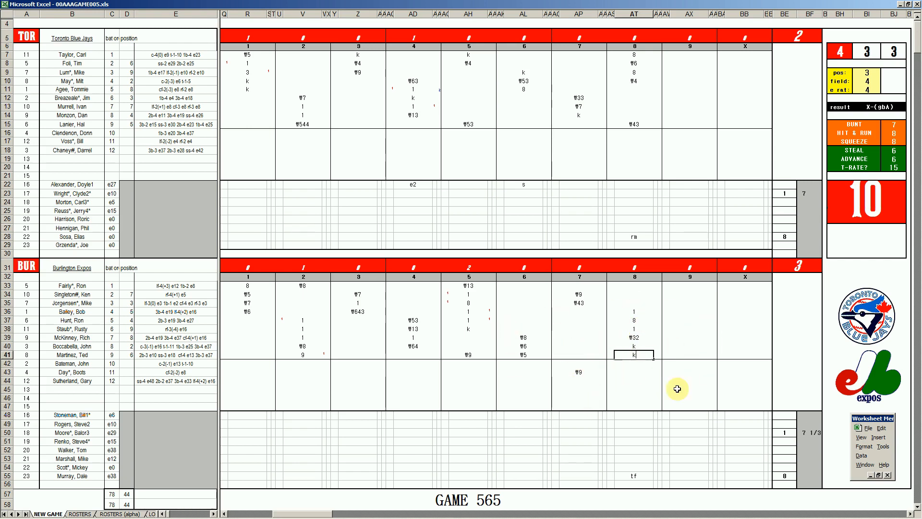
{"action": "double_click", "coordinate": [635, 355]}
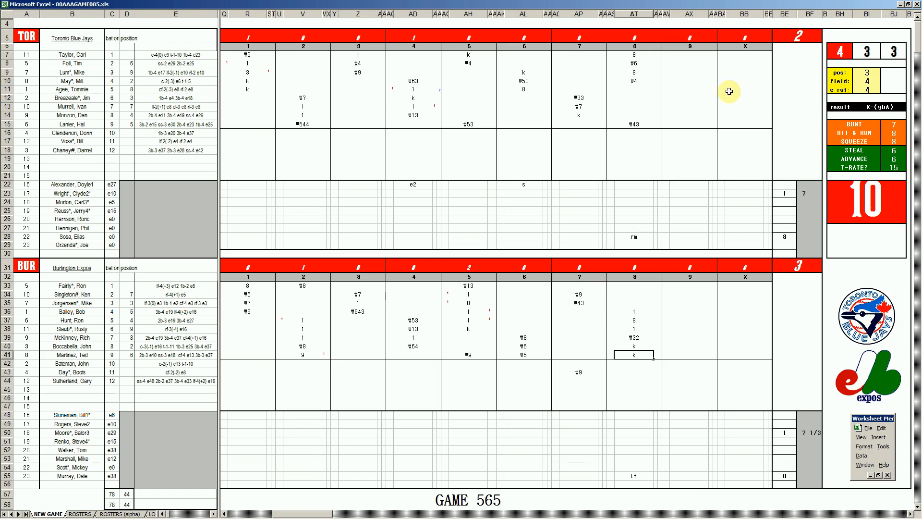
Run a fielding check for Toronto's ninth-inning batter in row 11 with position 5, field 4 and error rating 19
{"action": "left_click", "coordinate": [683, 90]}
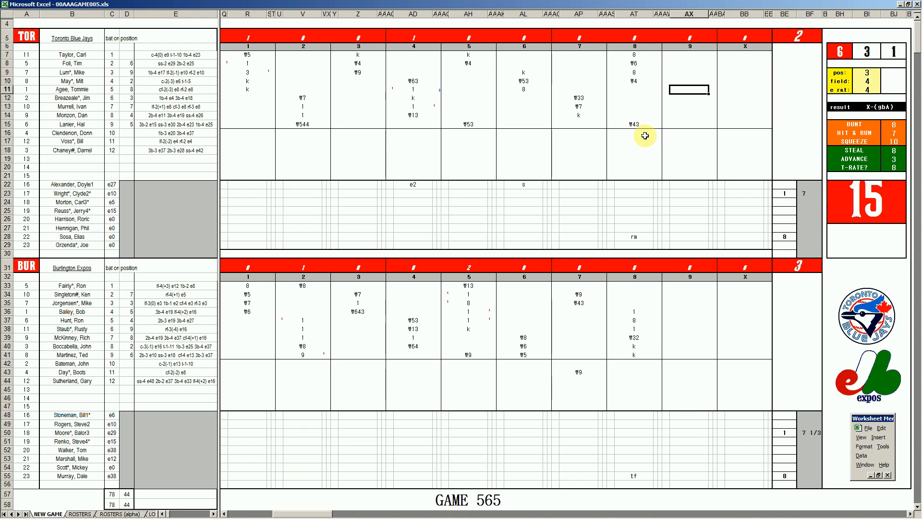
{"action": "key", "text": "ctrl+p"}
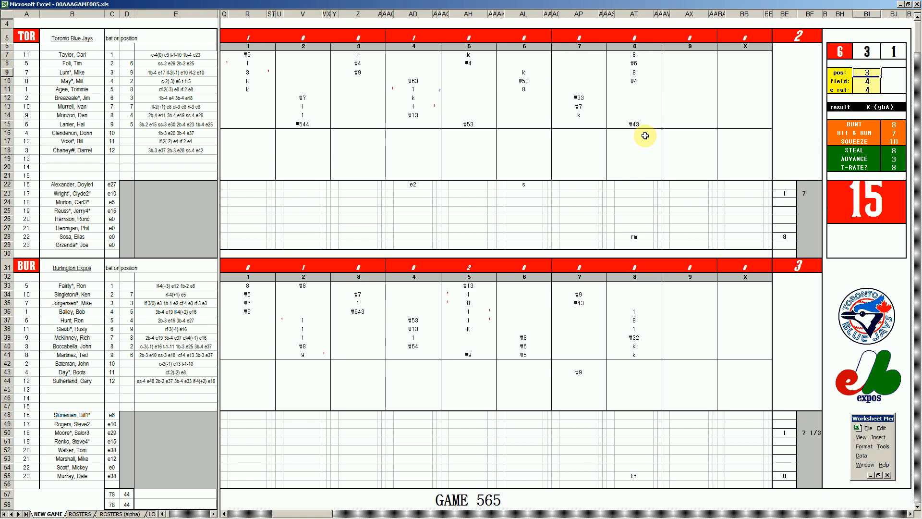
{"action": "key", "text": "F9"}
{"action": "type", "text": "1"}
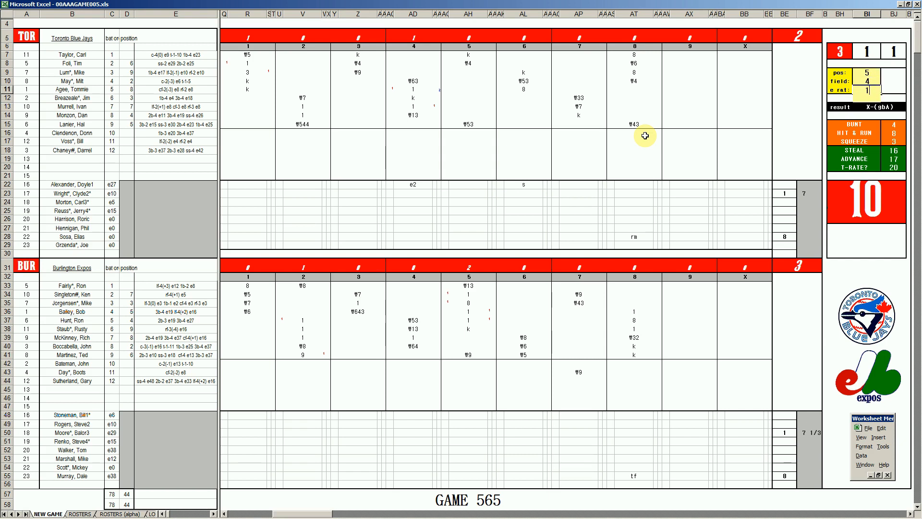
{"action": "type", "text": "9"}
{"action": "key", "text": "Return"}
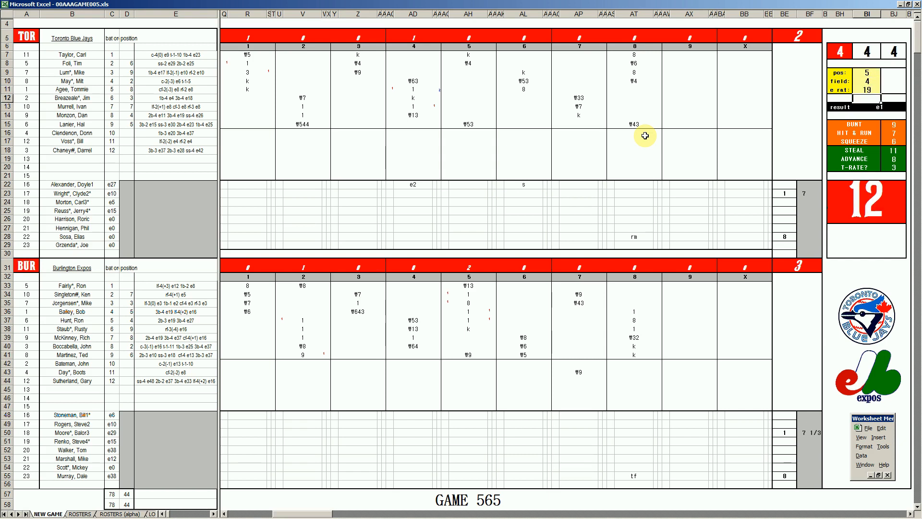
Record e5 and #4 for Toronto's ninth-inning batters in AX11 and AX12
{"action": "left_click", "coordinate": [686, 91]}
{"action": "type", "text": "e5"}
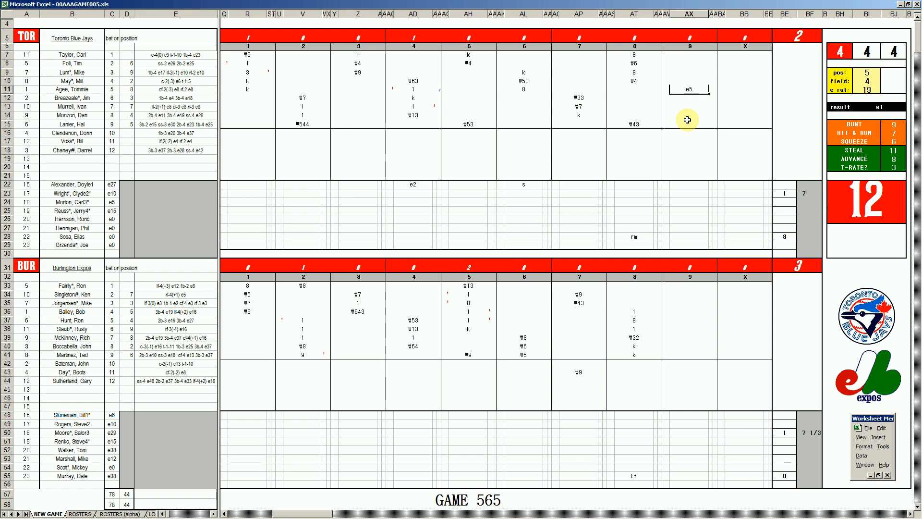
{"action": "key", "text": "Return"}
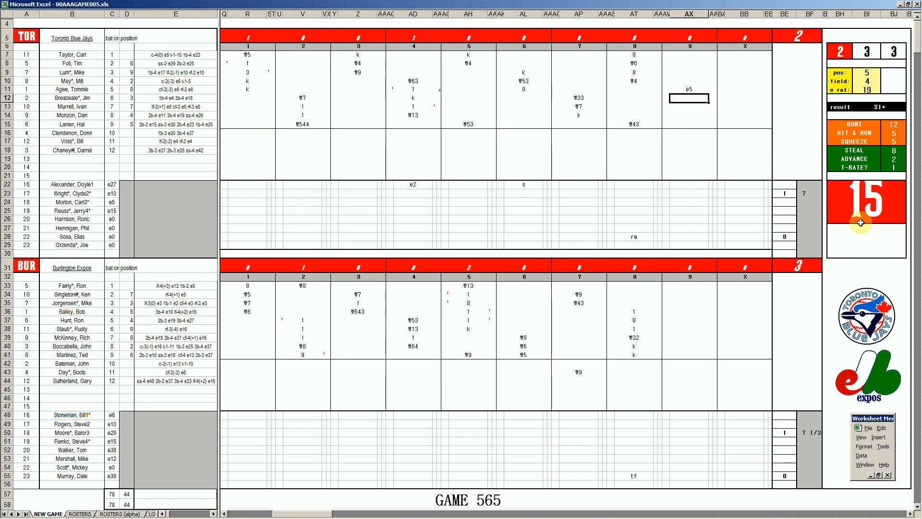
{"action": "type", "text": "#4"}
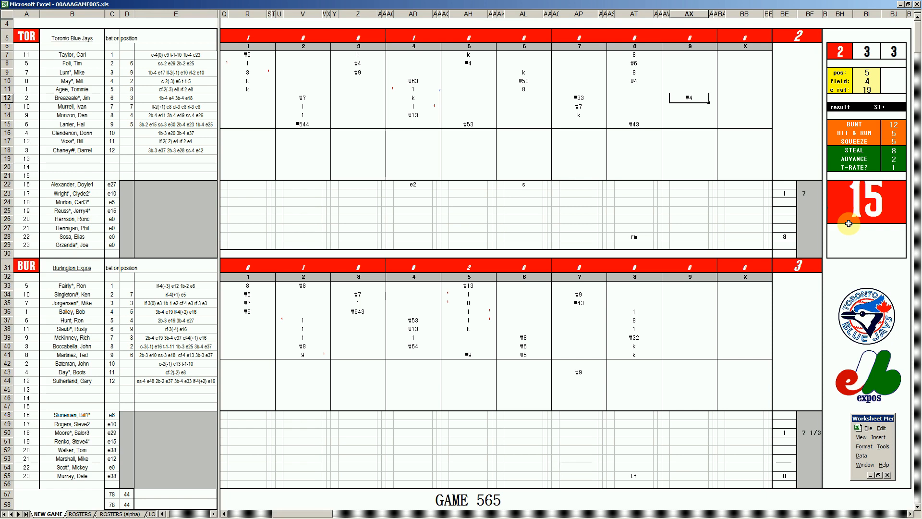
Record #63 for Toronto's substitute batter in AX16 and #2 for the batter in AX14
{"action": "left_click", "coordinate": [689, 136]}
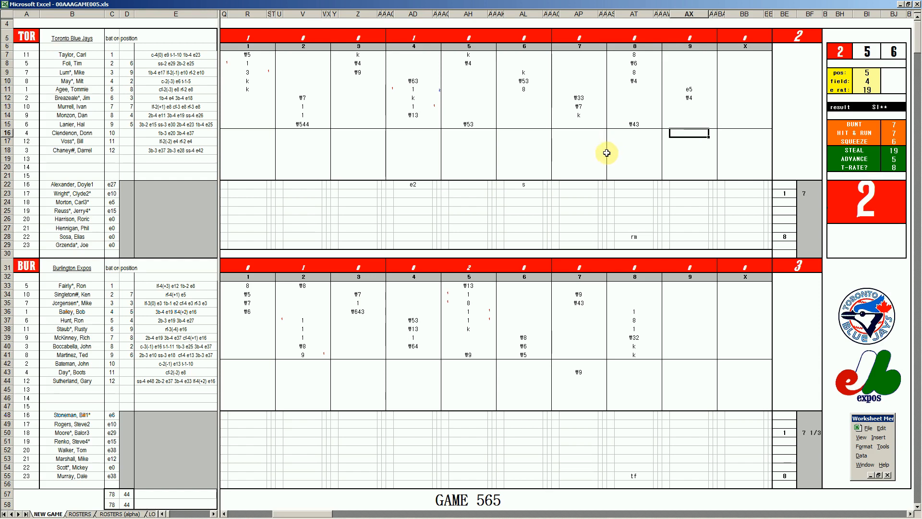
{"action": "type", "text": "#63"}
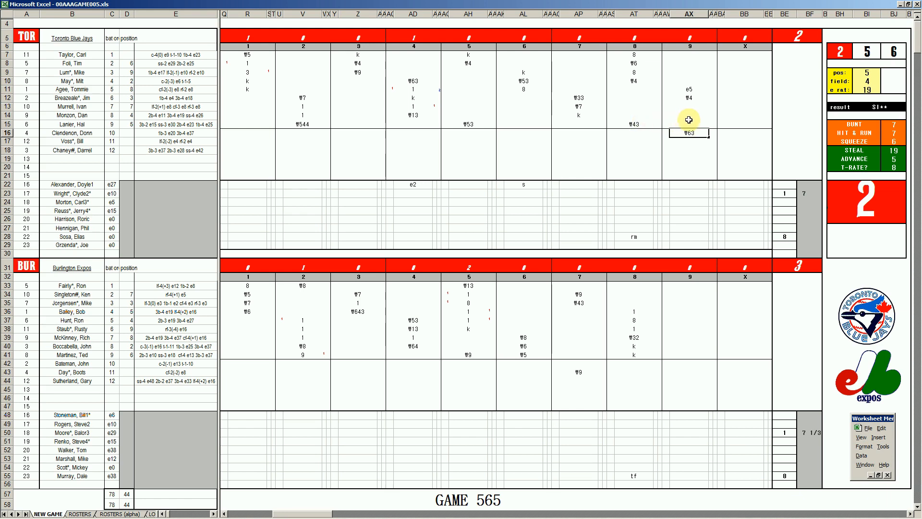
{"action": "left_click", "coordinate": [689, 118]}
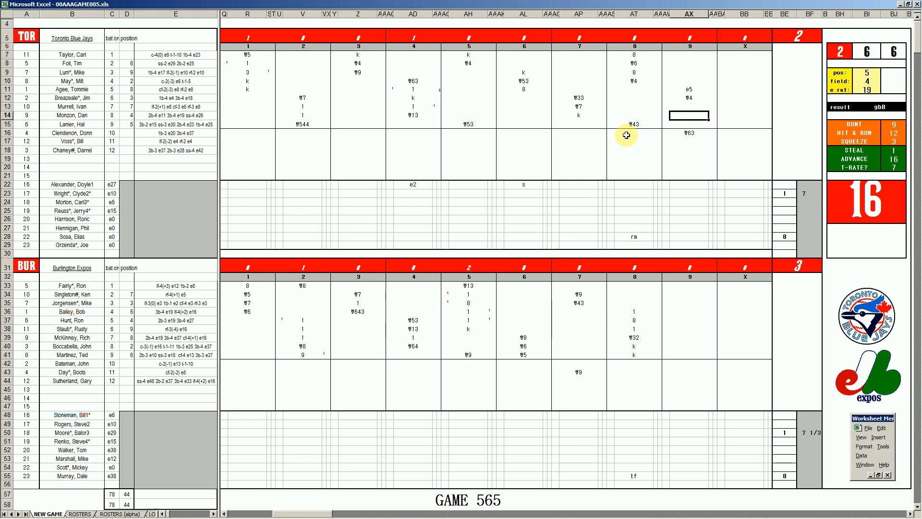
{"action": "type", "text": "#2"}
{"action": "key", "text": "Return"}
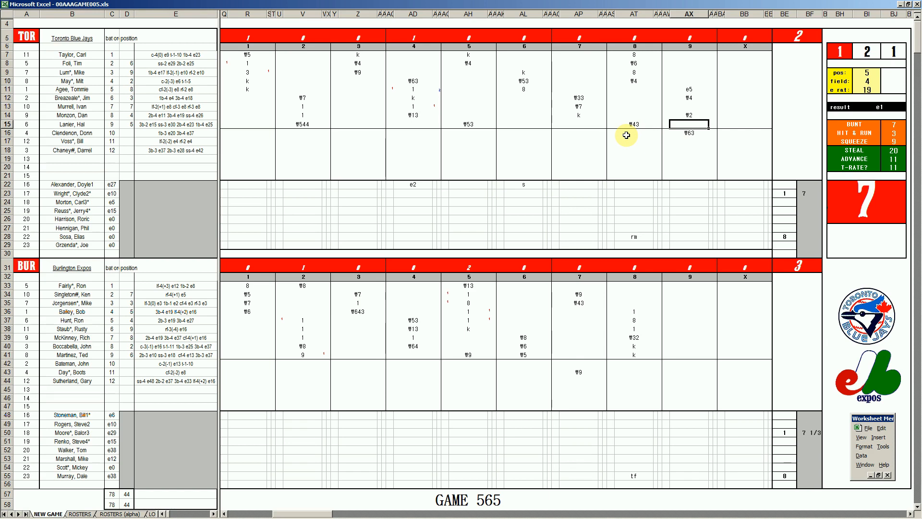
Enter innings pitched as +5/3 for Burlington's reliever in BF55 and 1 for Toronto's reliever in BF28
{"action": "left_click", "coordinate": [808, 476]}
{"action": "type", "text": "+5/"}
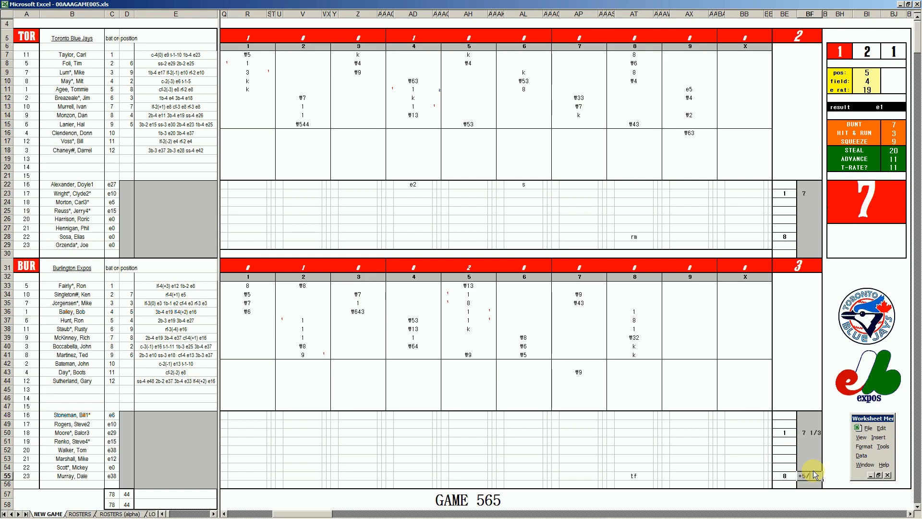
{"action": "type", "text": "3"}
{"action": "key", "text": "Up"}
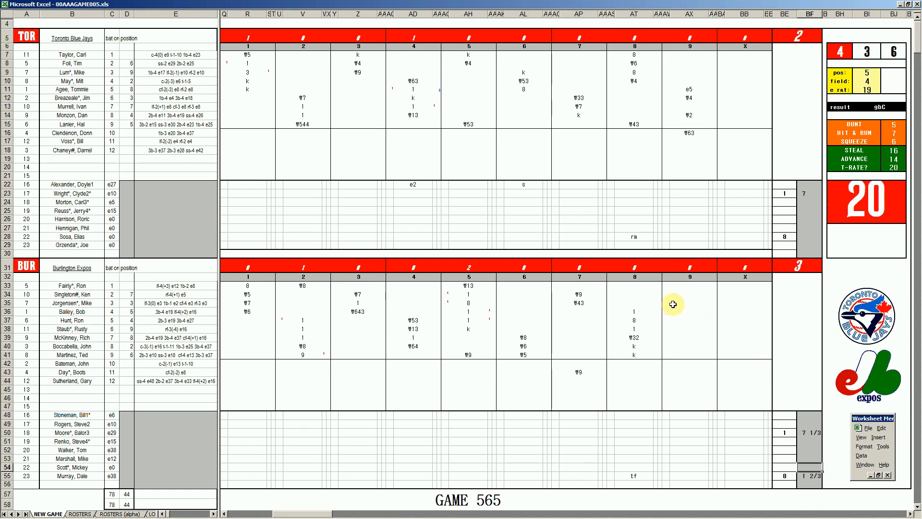
{"action": "left_click", "coordinate": [806, 238]}
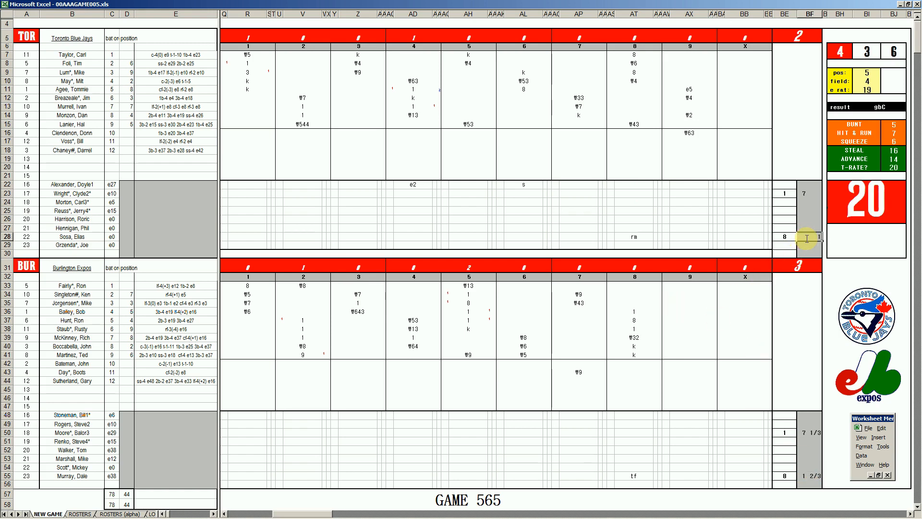
{"action": "key", "text": "Return"}
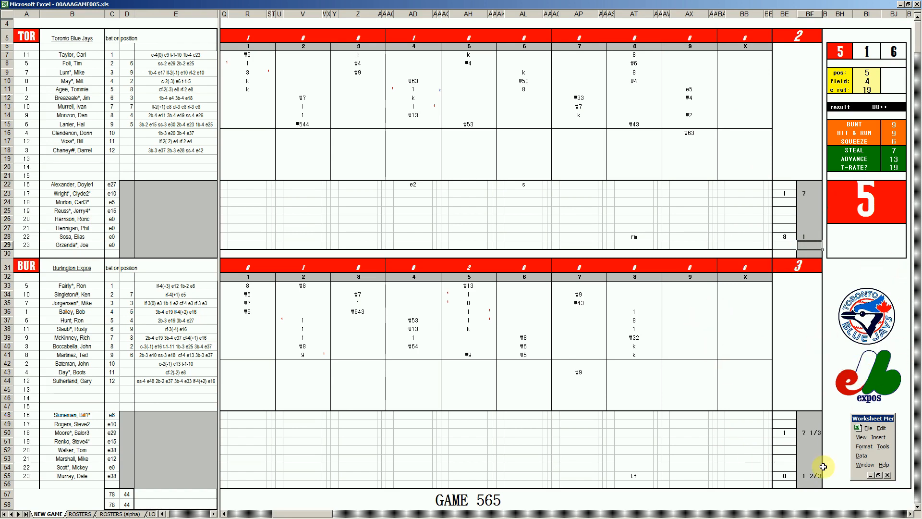
Switch to the Book4 workbook and record 1 walk for Burlington's reliever in row 55
{"action": "left_click", "coordinate": [186, 365]}
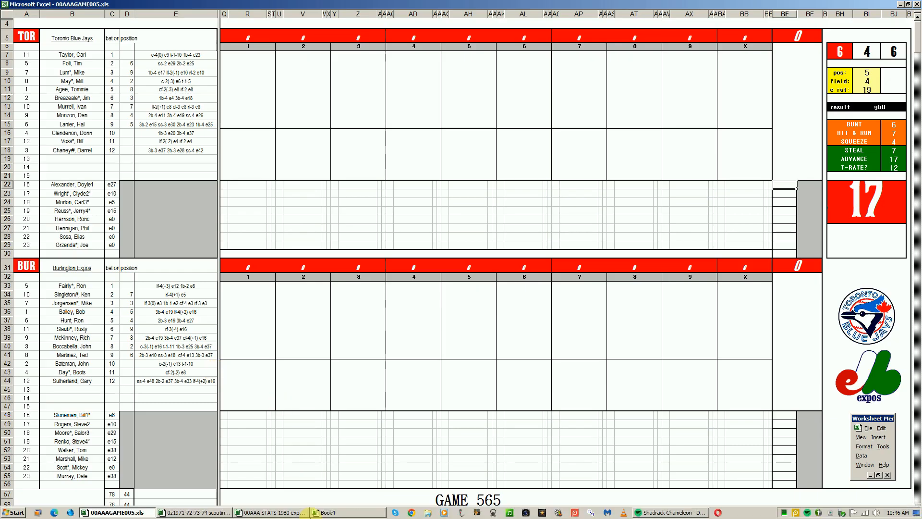
{"action": "left_click", "coordinate": [317, 513]}
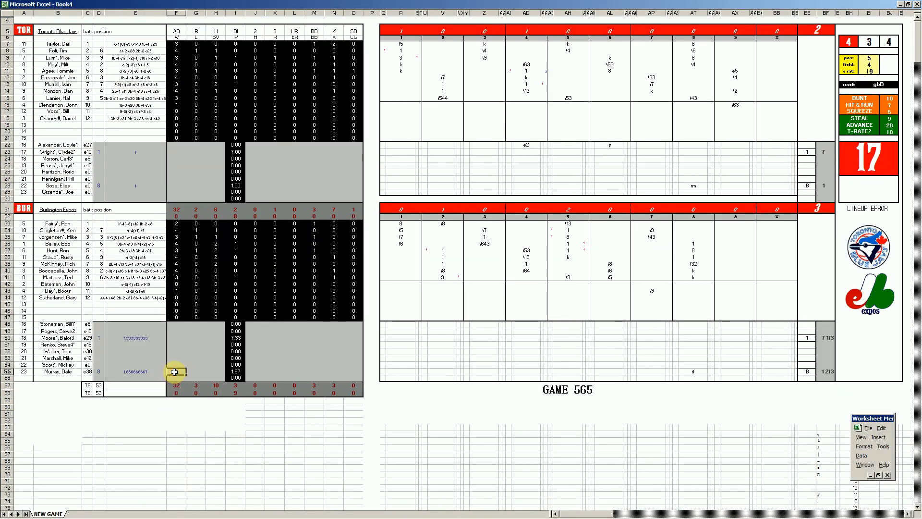
{"action": "key", "text": "Right"}
{"action": "key", "text": "Right"}
{"action": "key", "text": "Right"}
{"action": "key", "text": "Right"}
{"action": "key", "text": "Right"}
{"action": "key", "text": "Right"}
{"action": "key", "text": "Right"}
{"action": "type", "text": "1"}
Credit 1 win to Burlington's starting pitcher in row 50
{"action": "key", "text": "Left"}
{"action": "key", "text": "Left"}
{"action": "key", "text": "Left"}
{"action": "key", "text": "Left"}
{"action": "key", "text": "Up"}
{"action": "key", "text": "Up"}
{"action": "key", "text": "Up"}
{"action": "key", "text": "Up"}
{"action": "key", "text": "Up"}
{"action": "key", "text": "Left"}
{"action": "key", "text": "Left"}
{"action": "key", "text": "Left"}
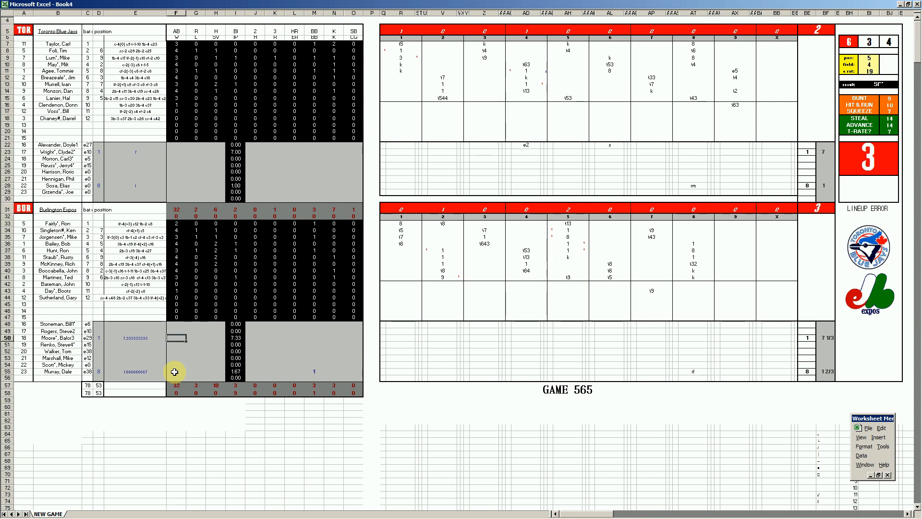
{"action": "type", "text": "1"}
Record 6 hits, 2 runs, 1 earned run, 2 walks and 7 strikeouts for Burlington's starting pitcher in row 50
{"action": "key", "text": "Right"}
{"action": "key", "text": "Right"}
{"action": "key", "text": "Right"}
{"action": "key", "text": "Right"}
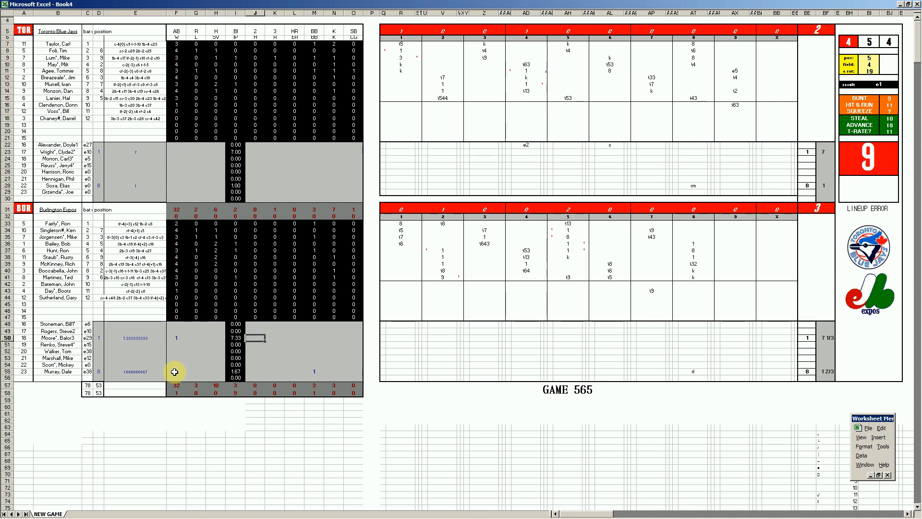
{"action": "type", "text": "6"}
{"action": "key", "text": "Right"}
{"action": "type", "text": "2"}
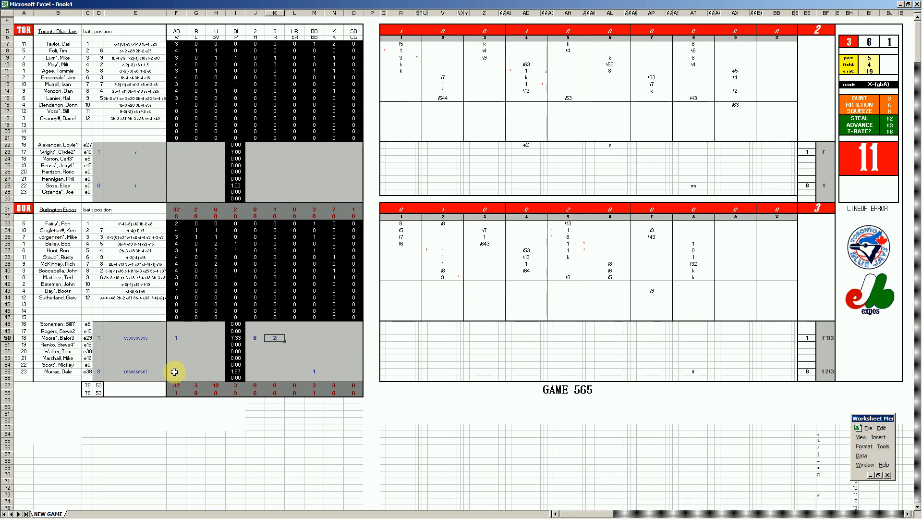
{"action": "key", "text": "Right"}
{"action": "type", "text": "1"}
{"action": "key", "text": "Right"}
{"action": "type", "text": "2"}
{"action": "key", "text": "Right"}
{"action": "type", "text": "7"}
Record 2 strikeouts for Toronto's reliever in row 28
{"action": "key", "text": "Up"}
{"action": "key", "text": "Up"}
{"action": "key", "text": "Up"}
{"action": "key", "text": "Up"}
{"action": "key", "text": "Up"}
{"action": "key", "text": "Up"}
{"action": "key", "text": "Up"}
{"action": "key", "text": "Up"}
{"action": "key", "text": "Up"}
{"action": "key", "text": "Up"}
{"action": "key", "text": "Up"}
{"action": "key", "text": "Up"}
{"action": "key", "text": "Up"}
{"action": "key", "text": "Up"}
{"action": "key", "text": "Up"}
{"action": "key", "text": "Up"}
{"action": "key", "text": "Up"}
{"action": "key", "text": "Up"}
{"action": "key", "text": "Up"}
{"action": "key", "text": "Up"}
{"action": "key", "text": "Left"}
{"action": "key", "text": "Left"}
{"action": "key", "text": "Left"}
{"action": "key", "text": "Left"}
{"action": "key", "text": "Left"}
{"action": "key", "text": "Down"}
{"action": "key", "text": "Down"}
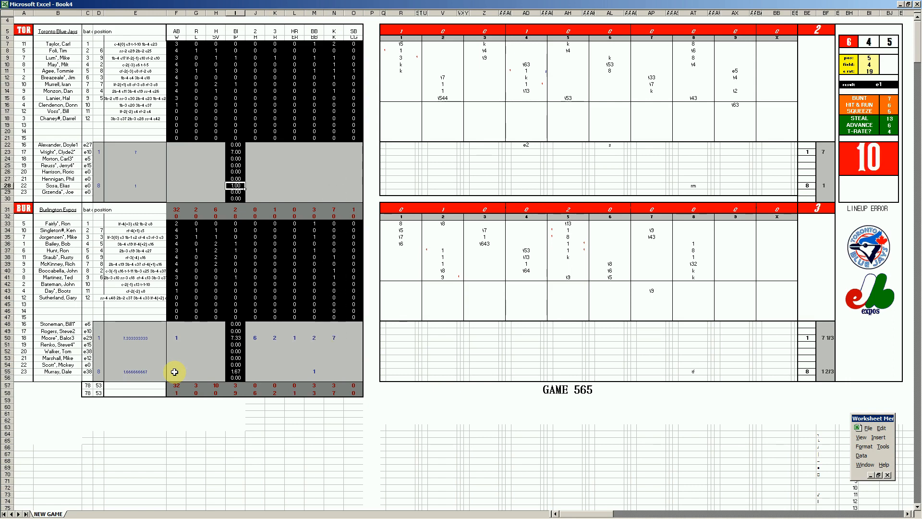
{"action": "key", "text": "Right"}
{"action": "key", "text": "Right"}
{"action": "key", "text": "Right"}
{"action": "key", "text": "Right"}
{"action": "key", "text": "Right"}
{"action": "type", "text": "2"}
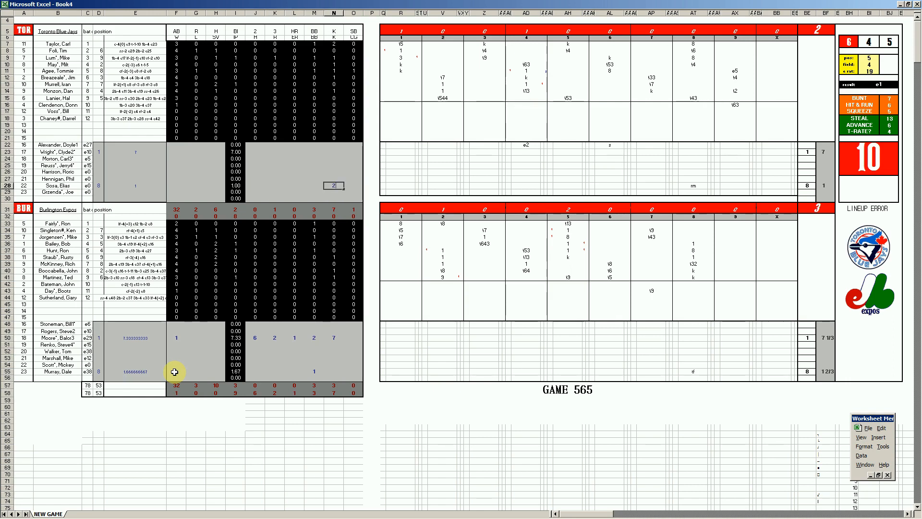
Charge 1 loss to Toronto's starting pitcher in row 23
{"action": "key", "text": "Left"}
{"action": "key", "text": "Left"}
{"action": "key", "text": "Left"}
{"action": "key", "text": "Left"}
{"action": "key", "text": "Left"}
{"action": "key", "text": "Up"}
{"action": "key", "text": "Up"}
{"action": "key", "text": "Up"}
{"action": "key", "text": "Up"}
{"action": "key", "text": "Up"}
{"action": "key", "text": "Left"}
{"action": "key", "text": "Left"}
{"action": "type", "text": "1"}
Record 10 hits, 3 runs, 3 earned runs, 3 walks and 1 strikeout for Toronto's starting pitcher in row 23
{"action": "key", "text": "Right"}
{"action": "key", "text": "Right"}
{"action": "key", "text": "Right"}
{"action": "type", "text": "10"}
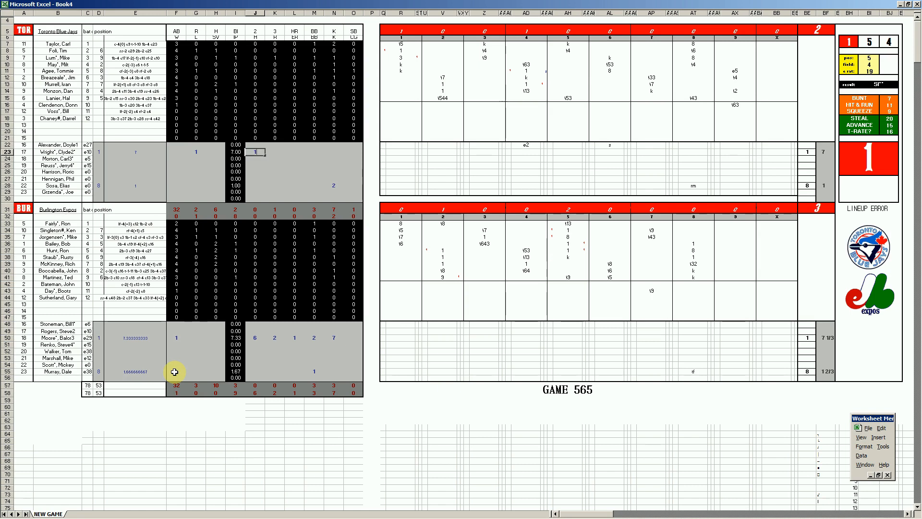
{"action": "key", "text": "Right"}
{"action": "type", "text": "3"}
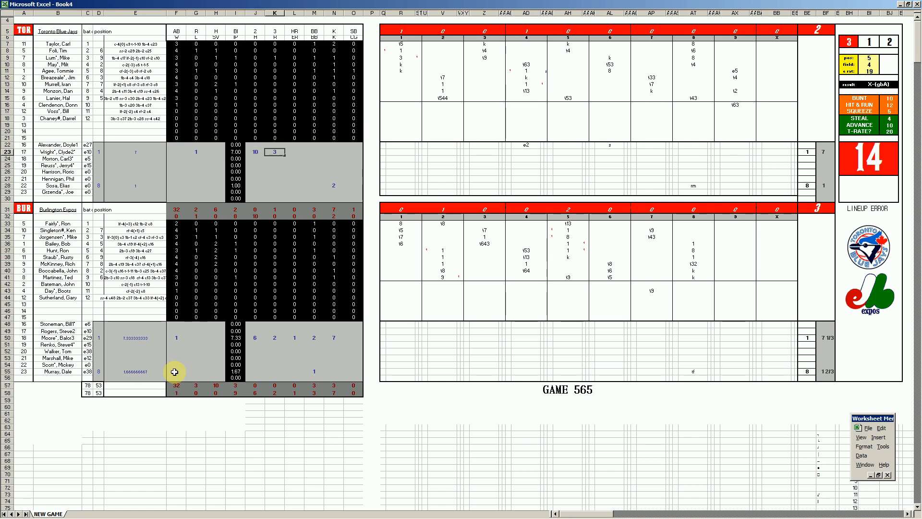
{"action": "key", "text": "Right"}
{"action": "type", "text": "3"}
{"action": "type", "text": "3"}
{"action": "key", "text": "Right"}
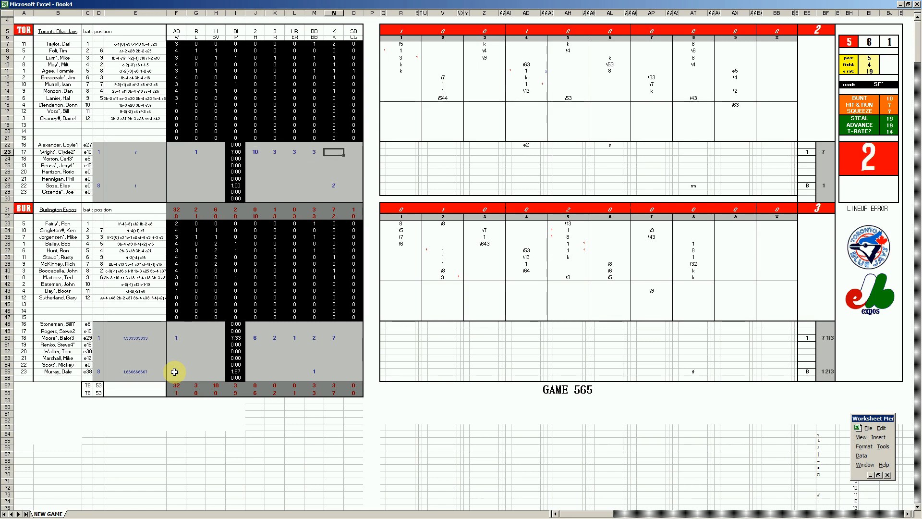
{"action": "type", "text": "1"}
{"action": "key", "text": "Down"}
{"action": "key", "text": "Left"}
{"action": "key", "text": "Left"}
{"action": "key", "text": "Left"}
{"action": "key", "text": "Left"}
{"action": "key", "text": "Left"}
{"action": "key", "text": "Left"}
{"action": "key", "text": "Down"}
{"action": "key", "text": "Left"}
{"action": "key", "text": "Down"}
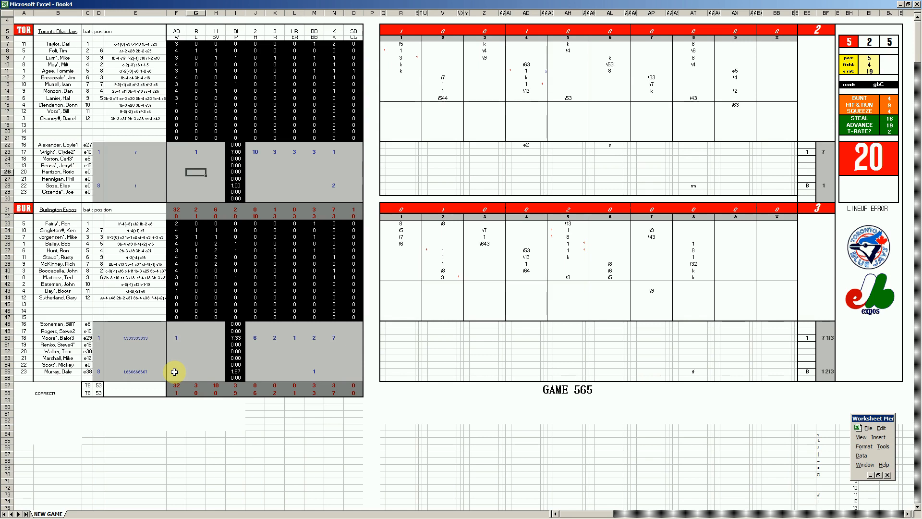
{"action": "key", "text": "ctrl+s"}
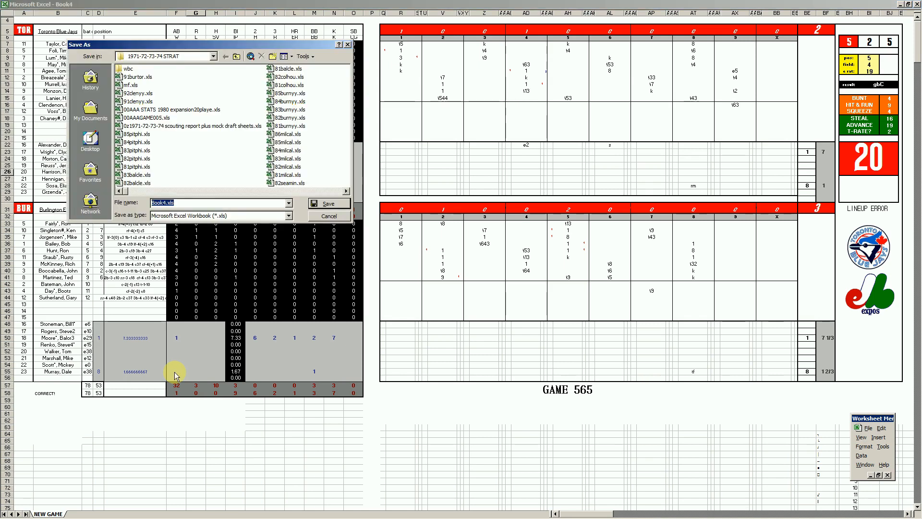
{"action": "left_click", "coordinate": [140, 77]}
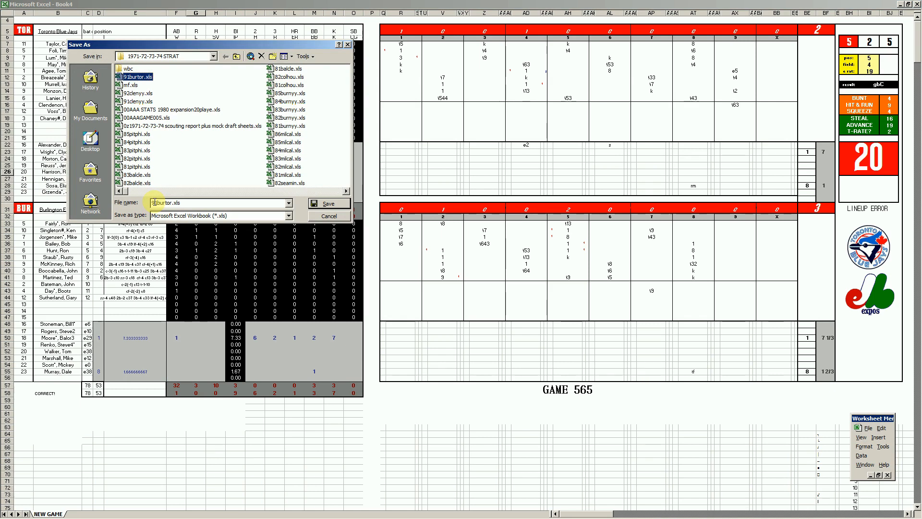
{"action": "left_click", "coordinate": [172, 203]}
{"action": "key", "text": "BackSpace"}
{"action": "type", "text": "2"}
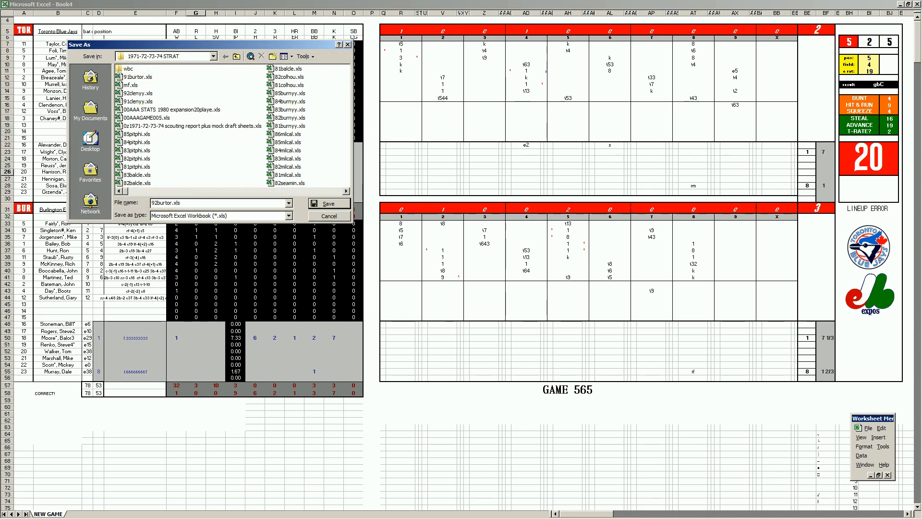
{"action": "key", "text": "Return"}
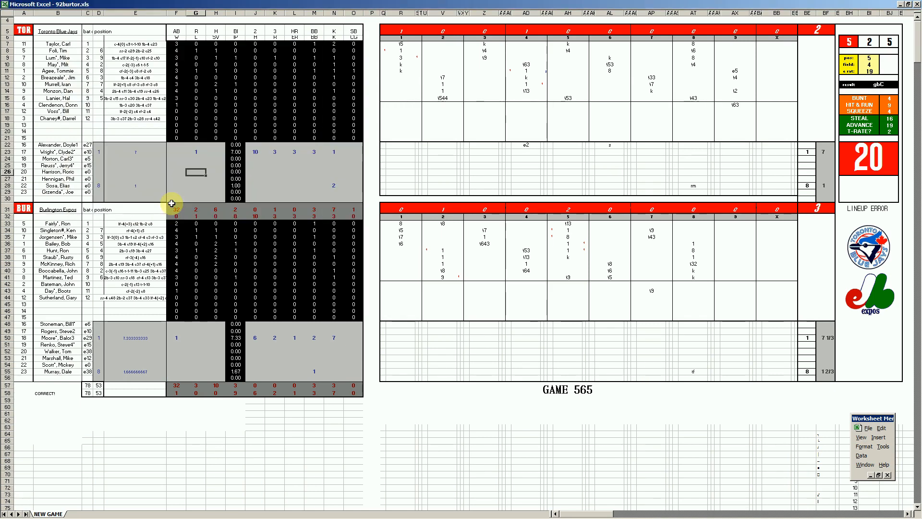
Save the game workbook again as mf.xls, replacing the existing file
{"action": "key", "text": "F12"}
{"action": "type", "text": "mf.xls"}
{"action": "key", "text": "Return"}
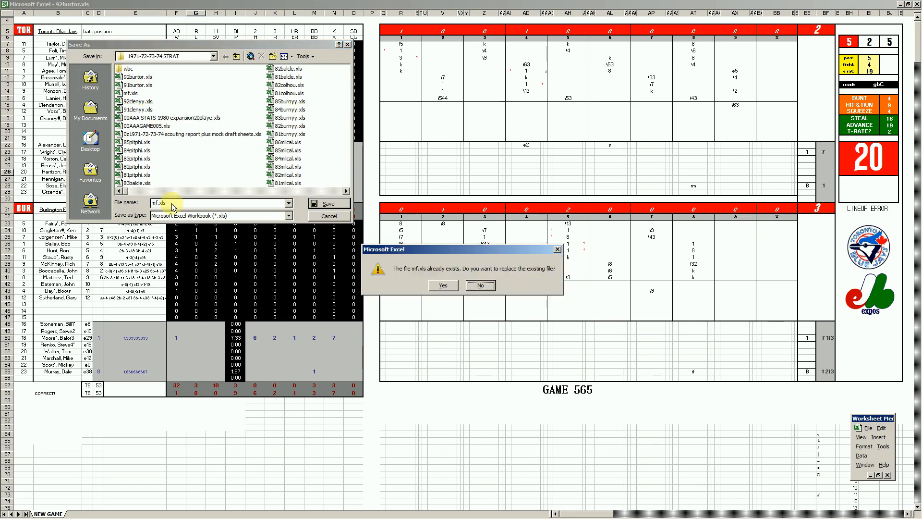
{"action": "key", "text": "y"}
{"action": "key", "text": "y"}
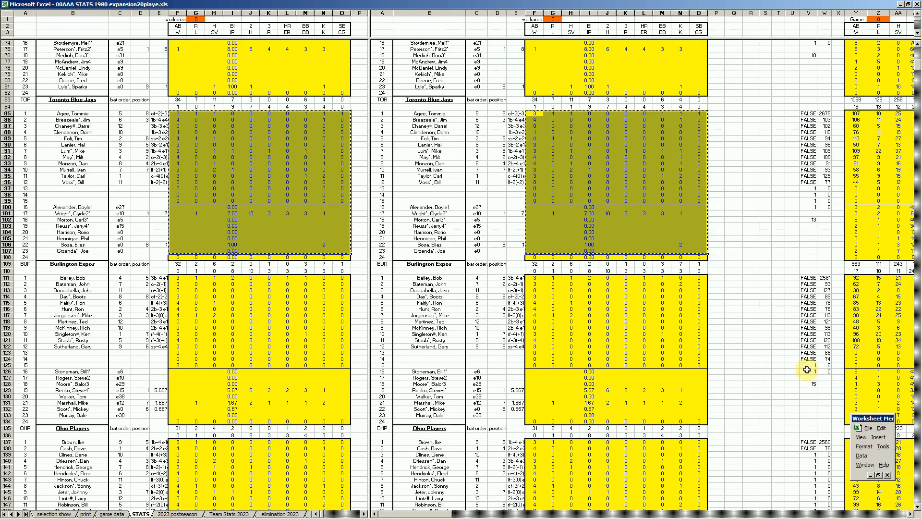
Paste Toronto's copied stat block into the Game 12 columns of the STATS sheet, starting at EO85
{"action": "left_click", "coordinate": [910, 514]}
{"action": "left_click", "coordinate": [910, 514]}
{"action": "left_click_drag", "start_coordinate": [909, 514], "coordinate": [910, 514]}
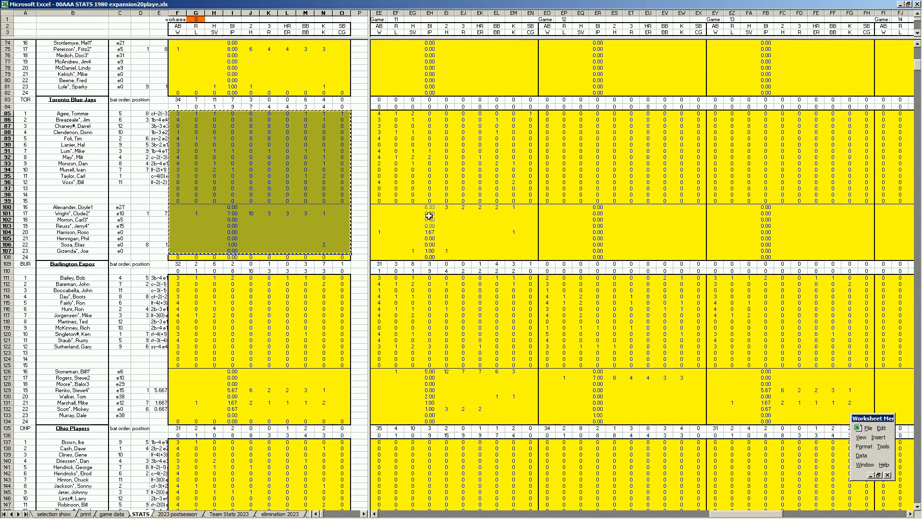
{"action": "right_click", "coordinate": [548, 115]}
{"action": "left_click", "coordinate": [570, 138]}
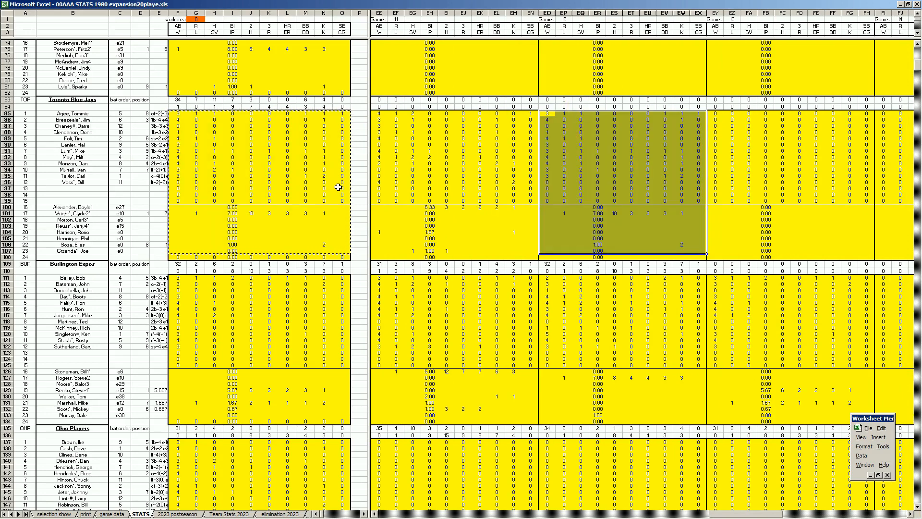
Copy Burlington's stat block and paste it into the Game 14 columns, starting at FI111
{"action": "left_click", "coordinate": [326, 189]}
{"action": "key", "text": "ctrl+b"}
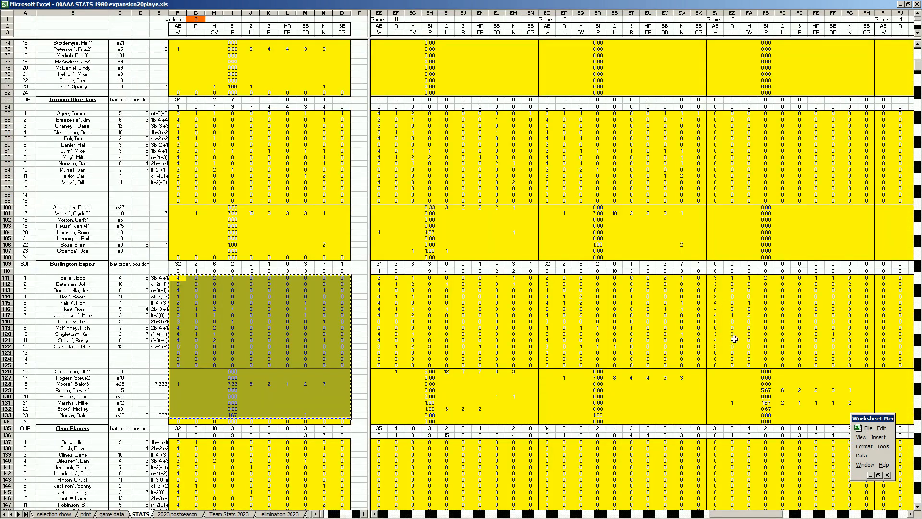
{"action": "left_click", "coordinate": [913, 514]}
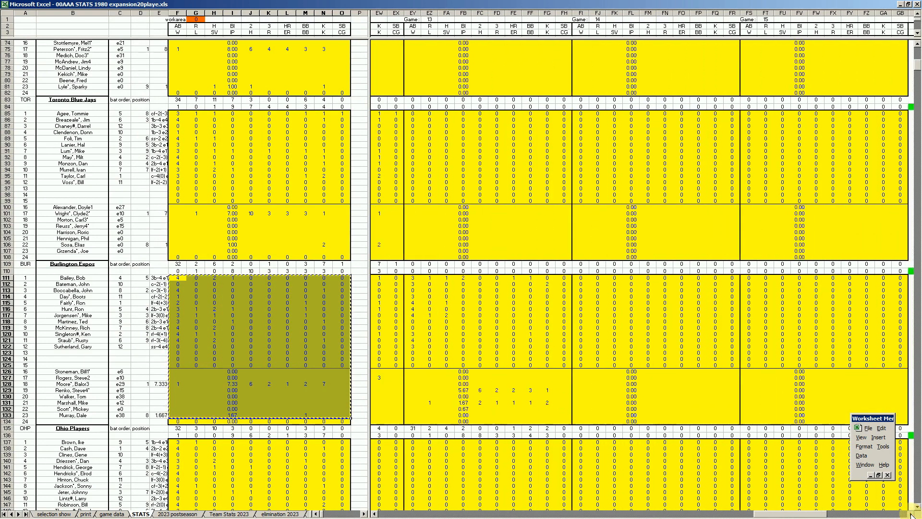
{"action": "left_click", "coordinate": [913, 514]}
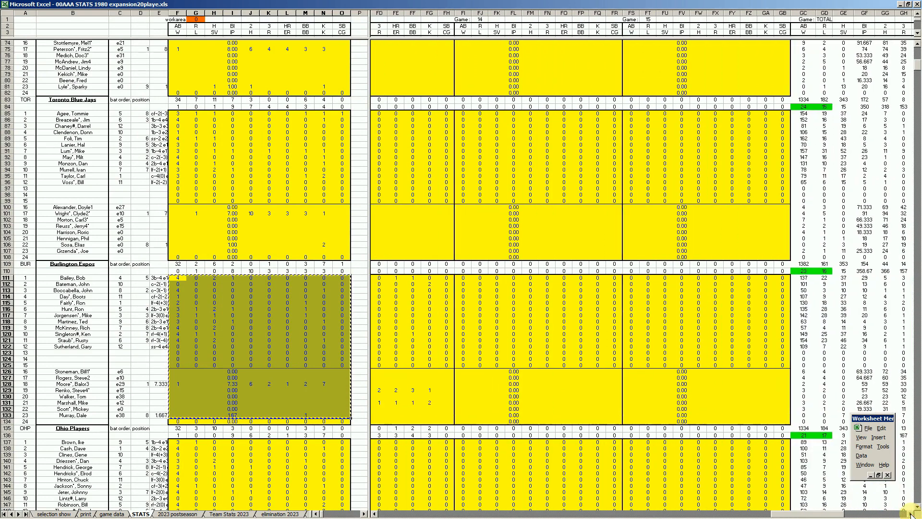
{"action": "right_click", "coordinate": [463, 278]}
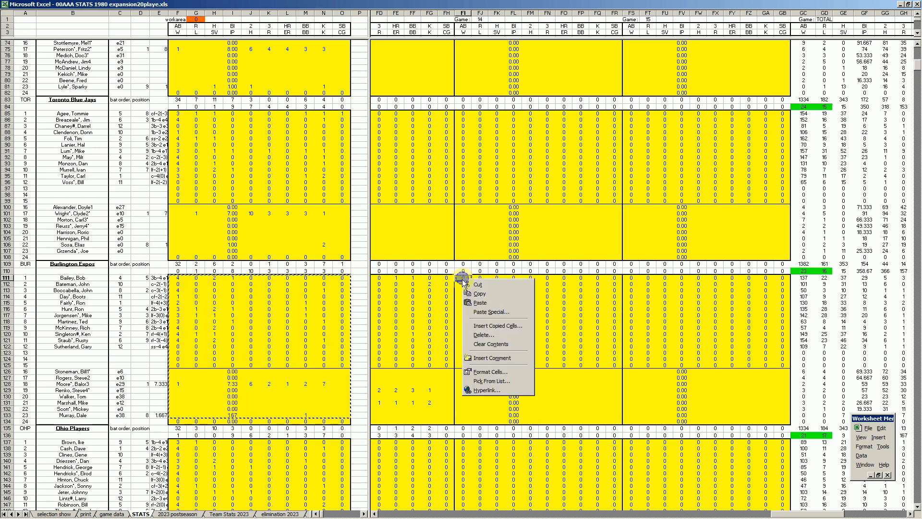
{"action": "left_click", "coordinate": [486, 304]}
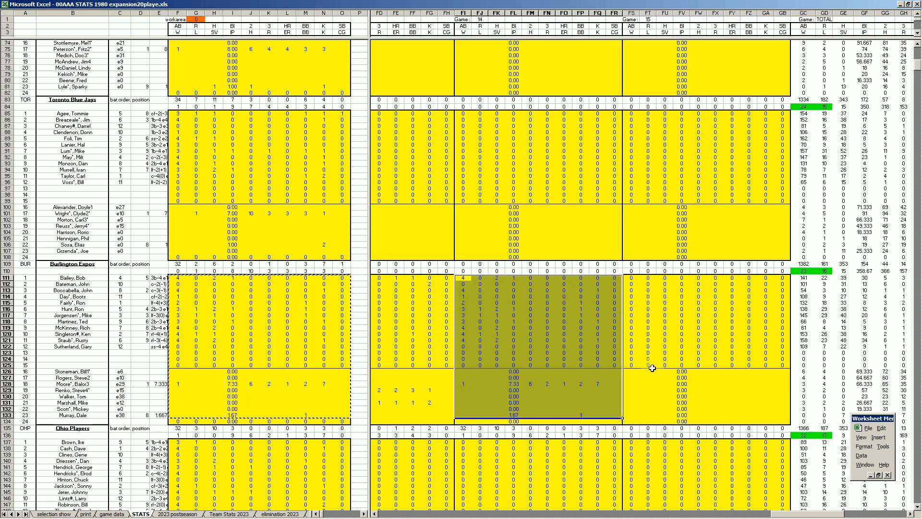
Review Burlington's season totals in the TOTAL columns, focusing on the batter in row 121
{"action": "left_click", "coordinate": [645, 347]}
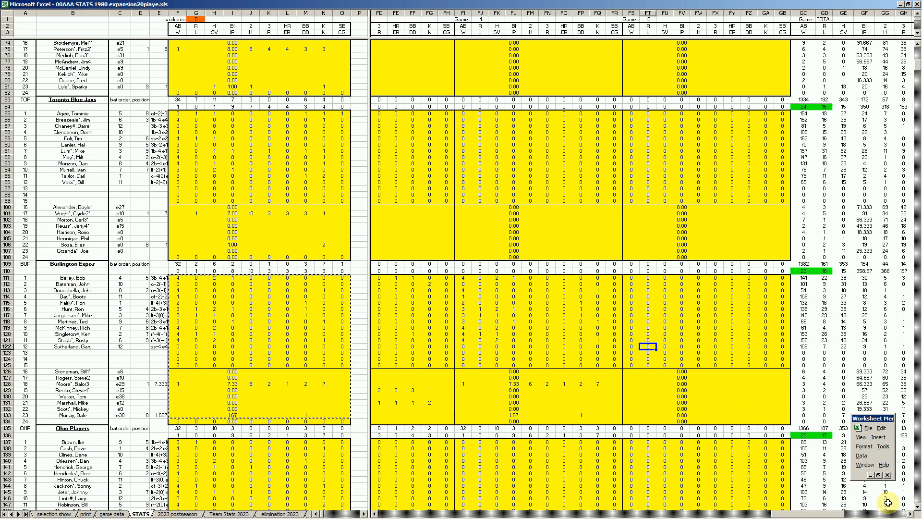
{"action": "left_click", "coordinate": [912, 513]}
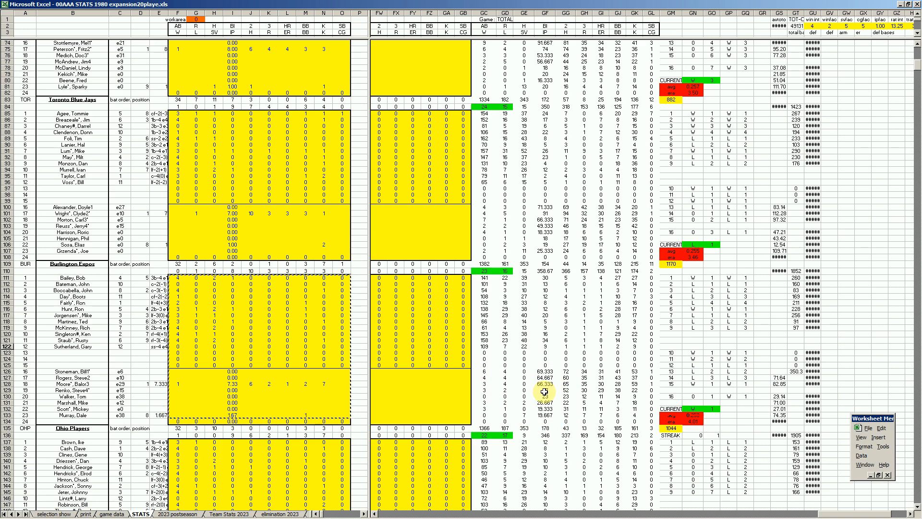
{"action": "left_click", "coordinate": [601, 340]}
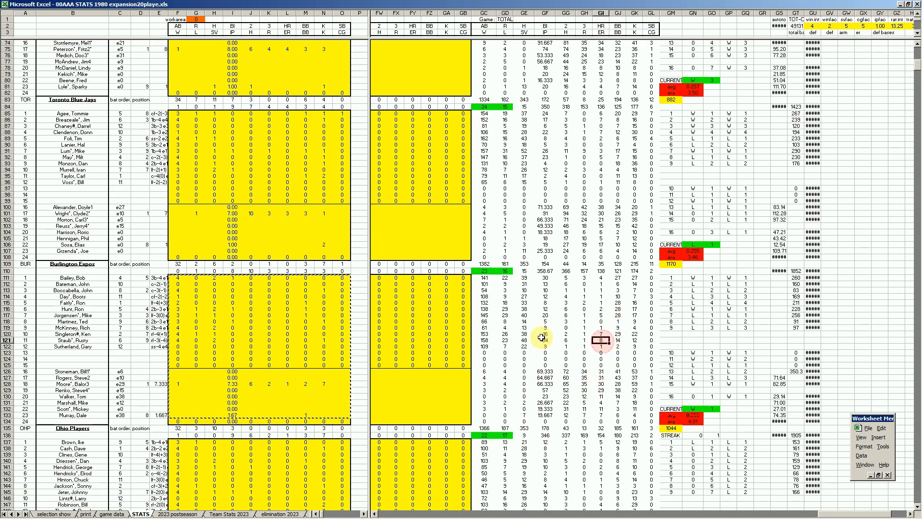
{"action": "left_click", "coordinate": [546, 338]}
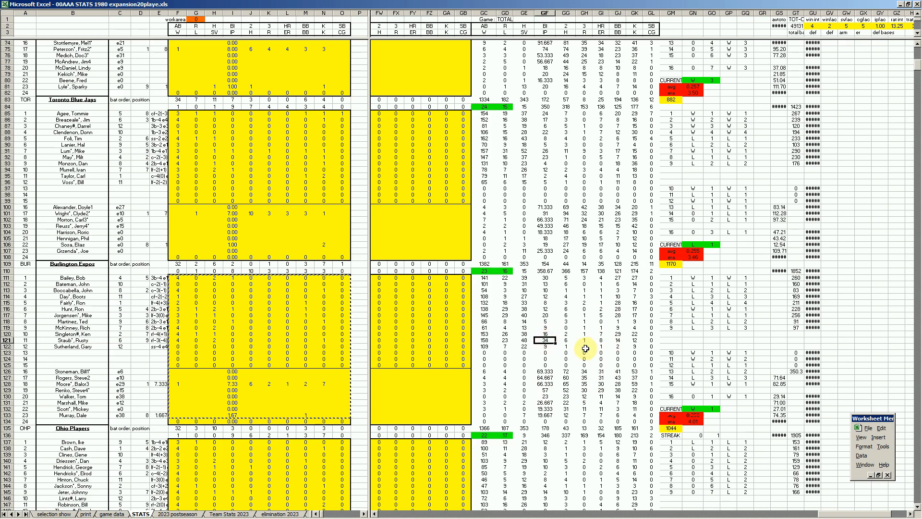
Calculate +4.56/15 in cell GA129 as a scratch figure and clear the cell
{"action": "left_click", "coordinate": [447, 389]}
{"action": "key", "text": "Escape"}
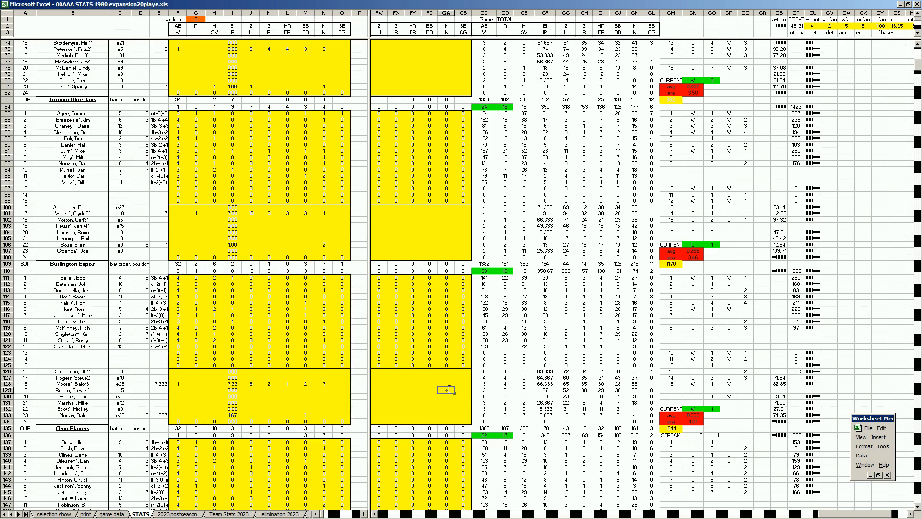
{"action": "type", "text": "+4.56/15"}
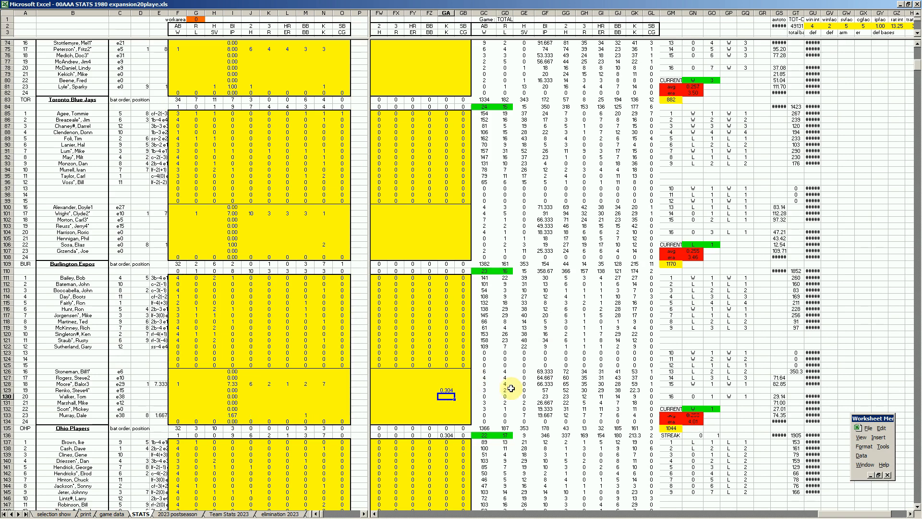
{"action": "key", "text": "Return"}
{"action": "key", "text": "Delete"}
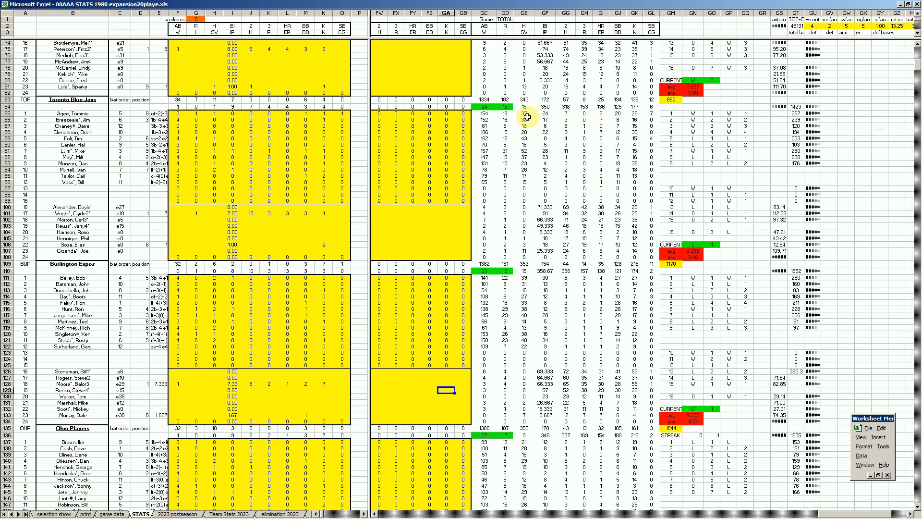
Enter a scratch calculation starting with +28 in cell GA103 and clear the cell
{"action": "left_click", "coordinate": [446, 225]}
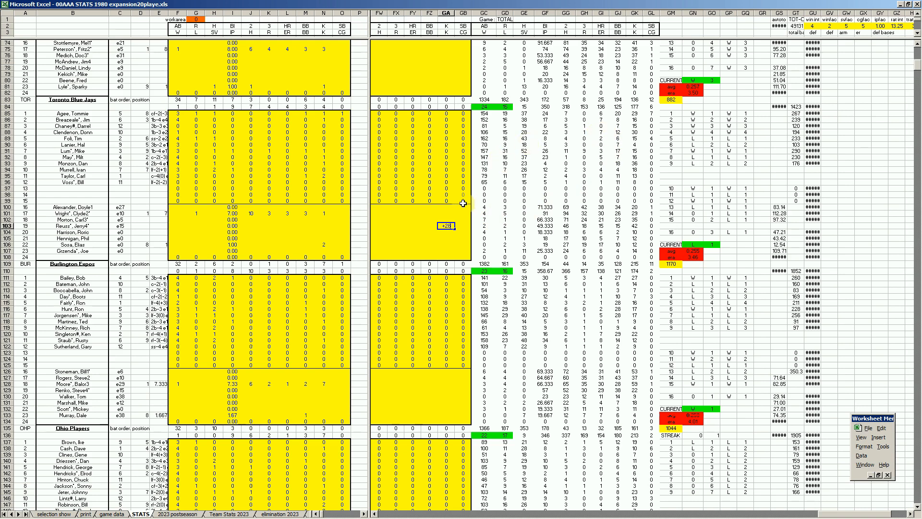
{"action": "key", "text": "Return"}
{"action": "key", "text": "Up"}
{"action": "key", "text": "Delete"}
Review Burlington's team batting and pitching totals in rows 109 and 110 of the TOTAL columns
{"action": "left_click", "coordinate": [504, 264]}
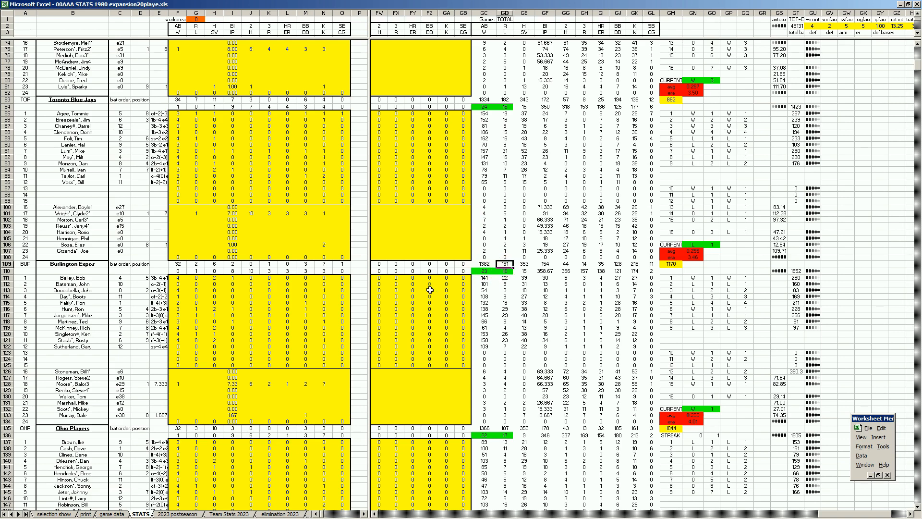
{"action": "left_click", "coordinate": [584, 271]}
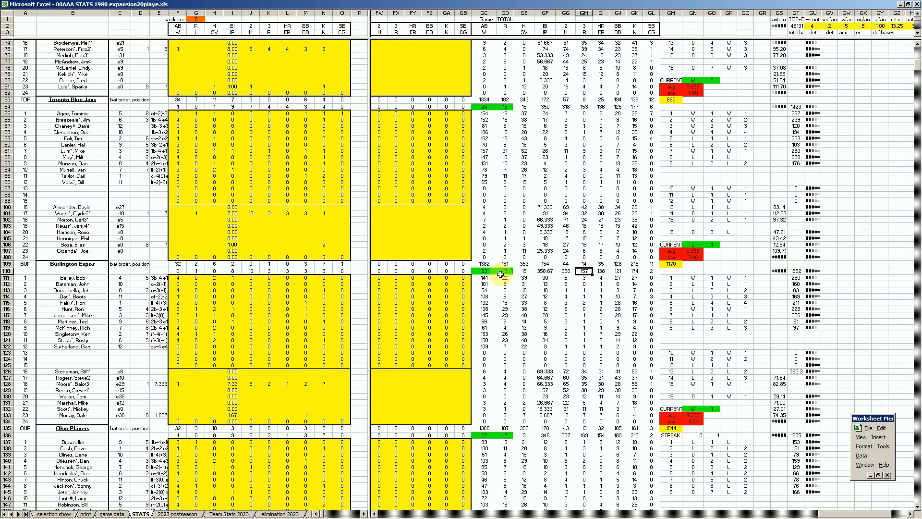
{"action": "left_click", "coordinate": [423, 236]}
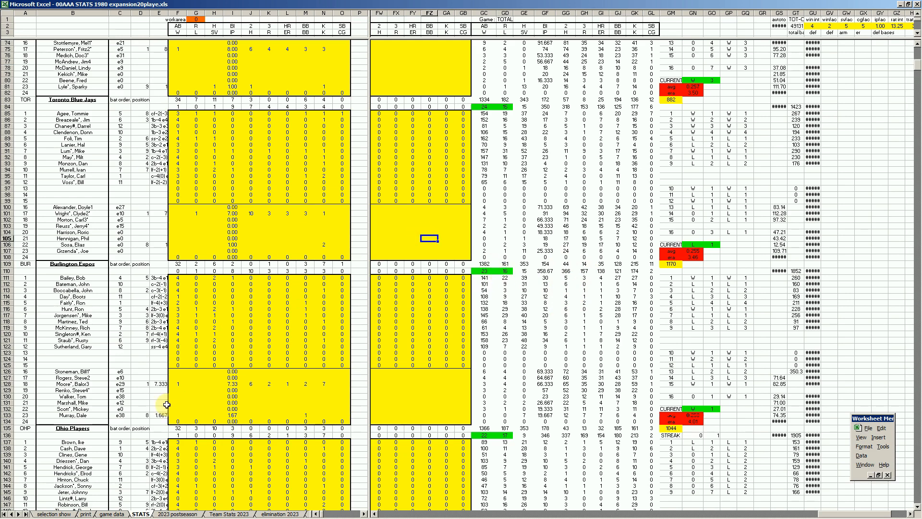
Examine the AL East, AL North and AL Midwest standings on the print sheet, focusing on Toronto and Burlington
{"action": "left_click", "coordinate": [86, 513]}
{"action": "left_click", "coordinate": [224, 222]}
{"action": "left_click_drag", "start_coordinate": [219, 169], "coordinate": [533, 171]}
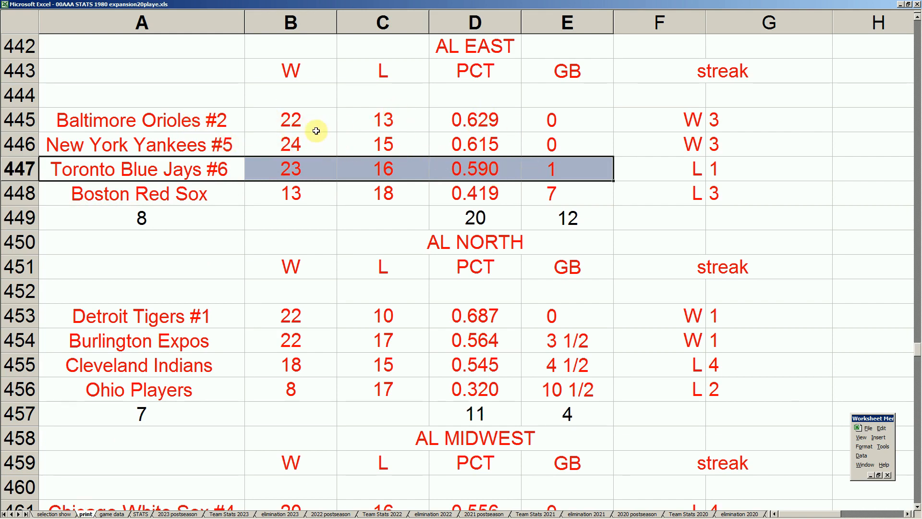
{"action": "left_click", "coordinate": [219, 125]}
{"action": "left_click", "coordinate": [222, 145]}
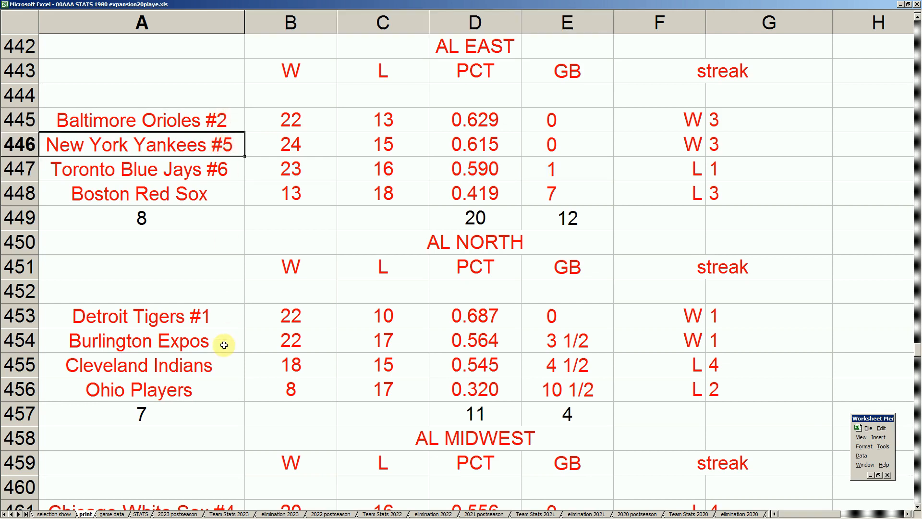
{"action": "left_click", "coordinate": [228, 176]}
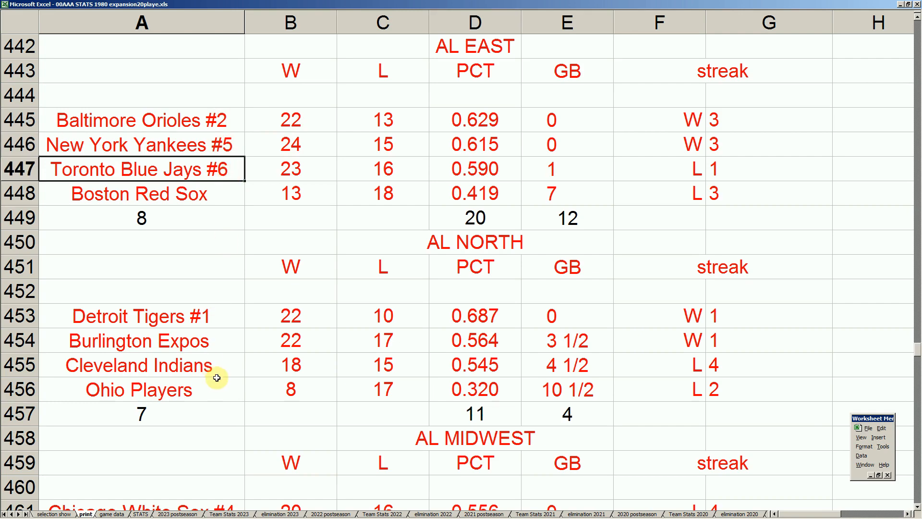
{"action": "left_click", "coordinate": [220, 399]}
{"action": "scroll", "coordinate": [221, 400], "scroll_direction": "down", "scroll_amount": 2}
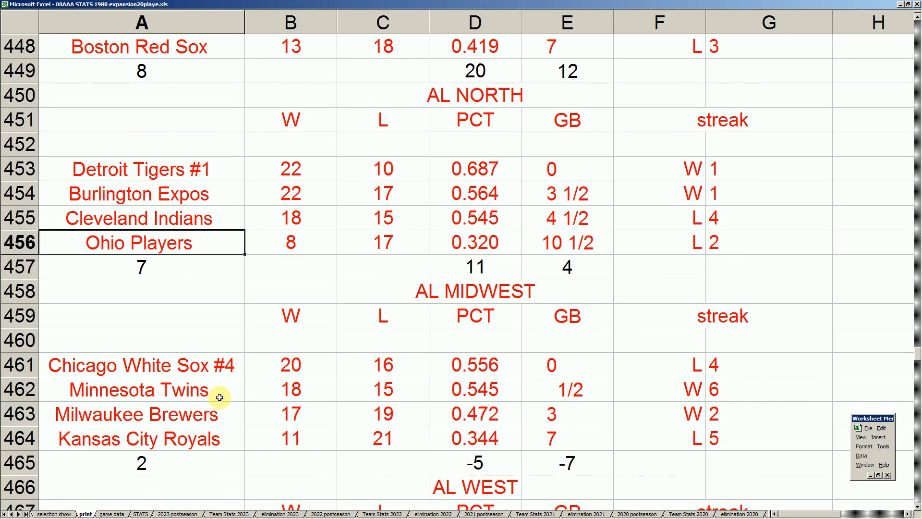
{"action": "left_click", "coordinate": [291, 390]}
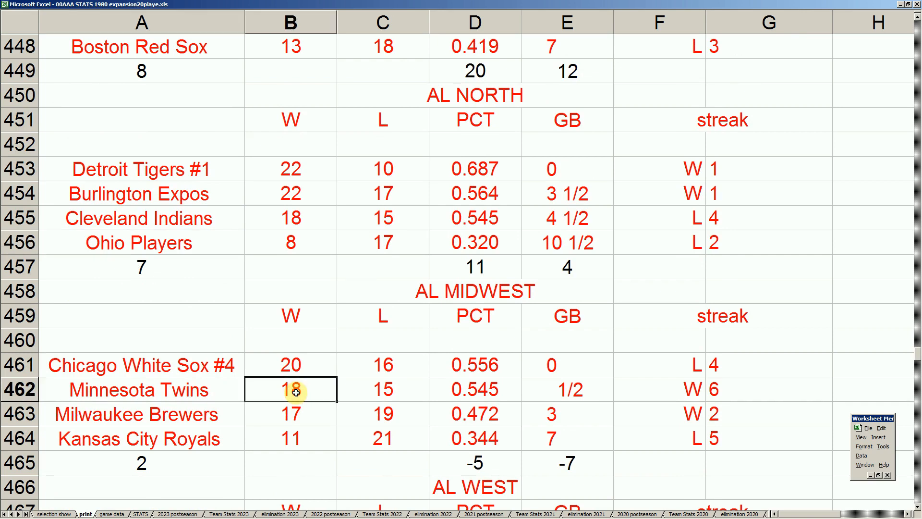
{"action": "left_click", "coordinate": [309, 196]}
{"action": "scroll", "coordinate": [303, 216], "scroll_direction": "up", "scroll_amount": 2}
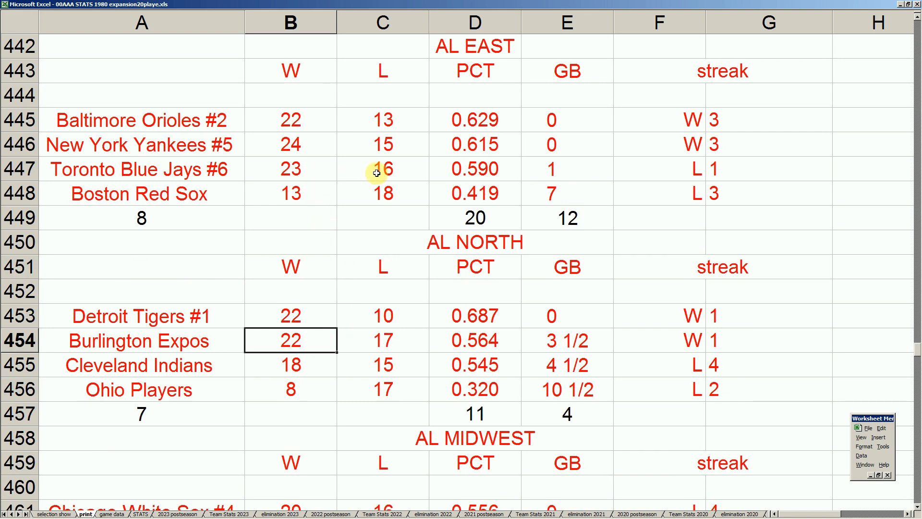
{"action": "left_click", "coordinate": [207, 340]}
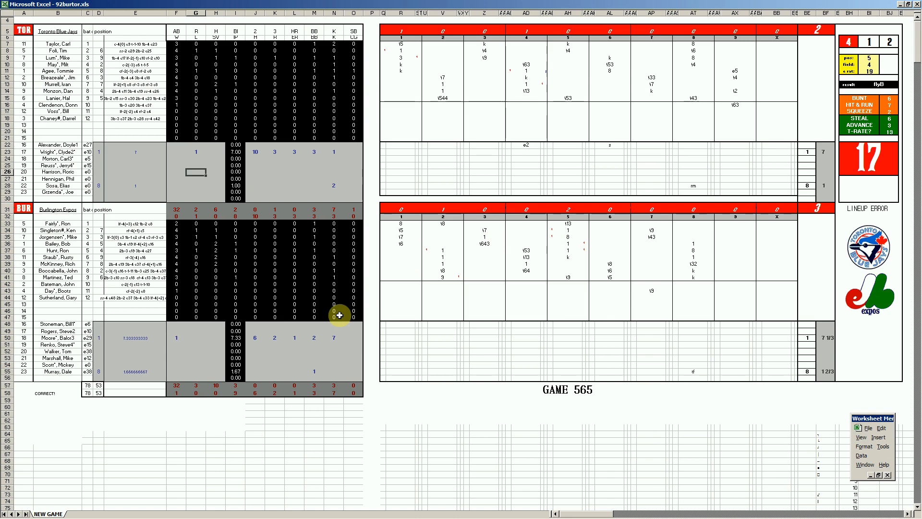
Close the 92burtor.xls game file without saving its changes
{"action": "mouse_move", "coordinate": [289, 513]}
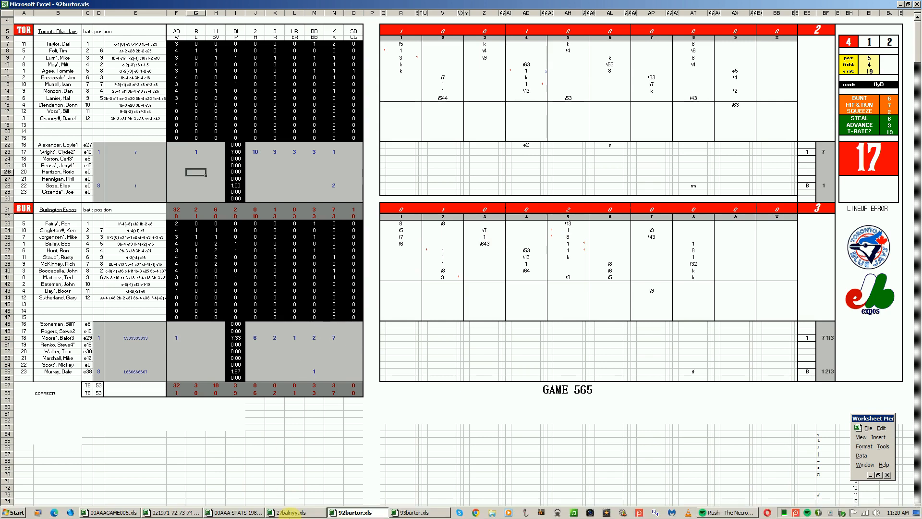
{"action": "right_click", "coordinate": [348, 512]}
{"action": "left_click", "coordinate": [342, 495]}
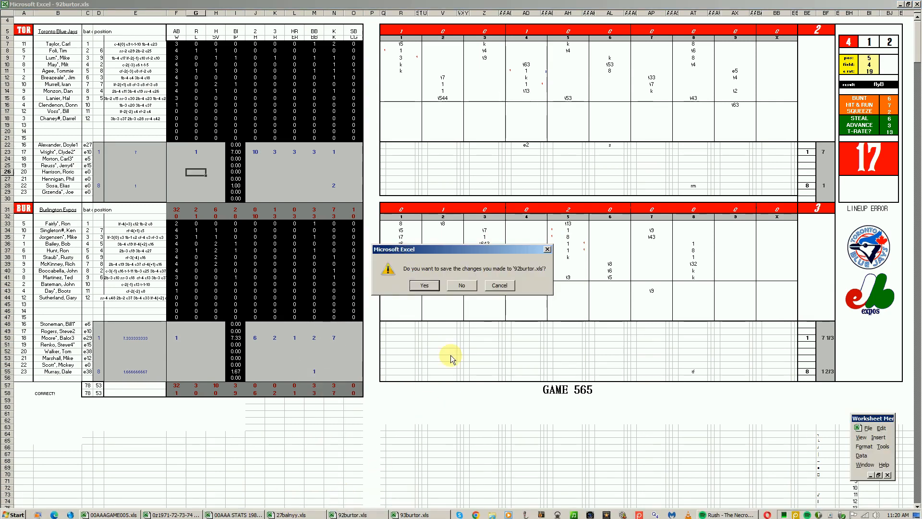
{"action": "left_click", "coordinate": [472, 290]}
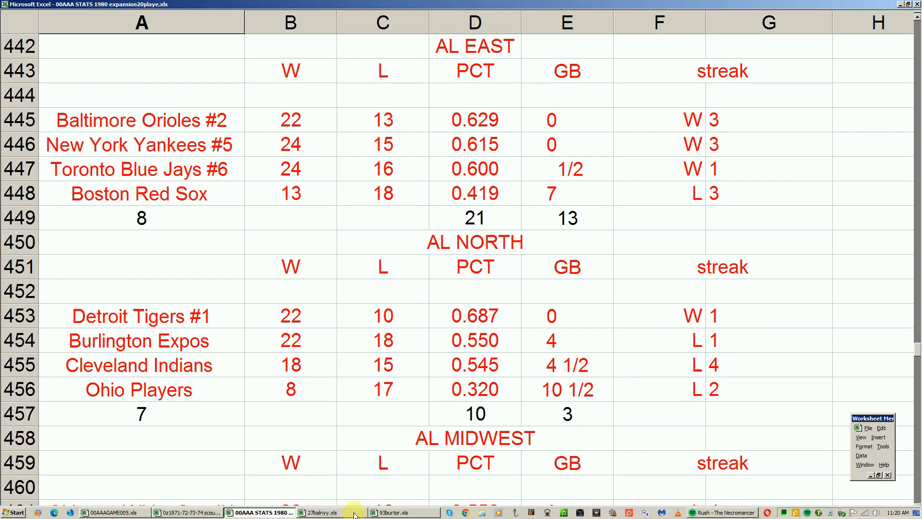
Switch to 93burtor.xls and examine the Game 566 plays of both teams in the first, second and fourth innings
{"action": "left_click", "coordinate": [384, 512]}
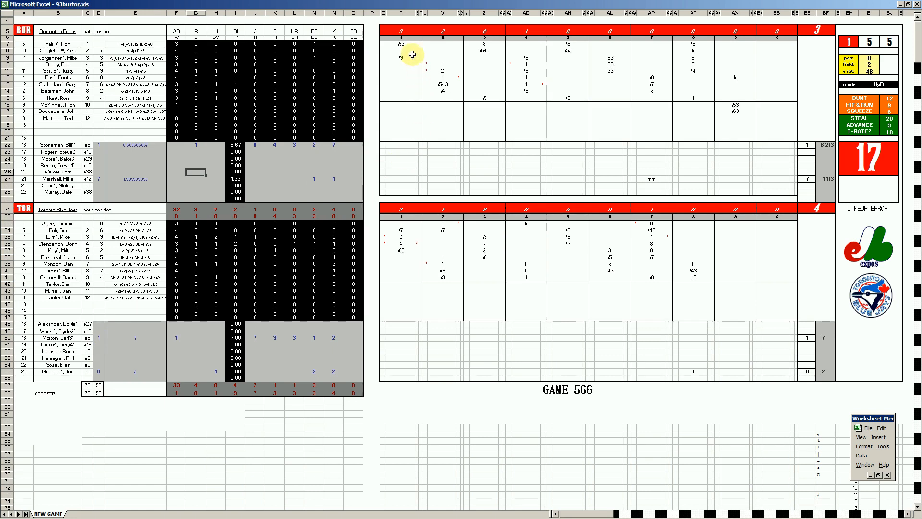
{"action": "left_click", "coordinate": [403, 225]}
{"action": "left_click", "coordinate": [403, 231]}
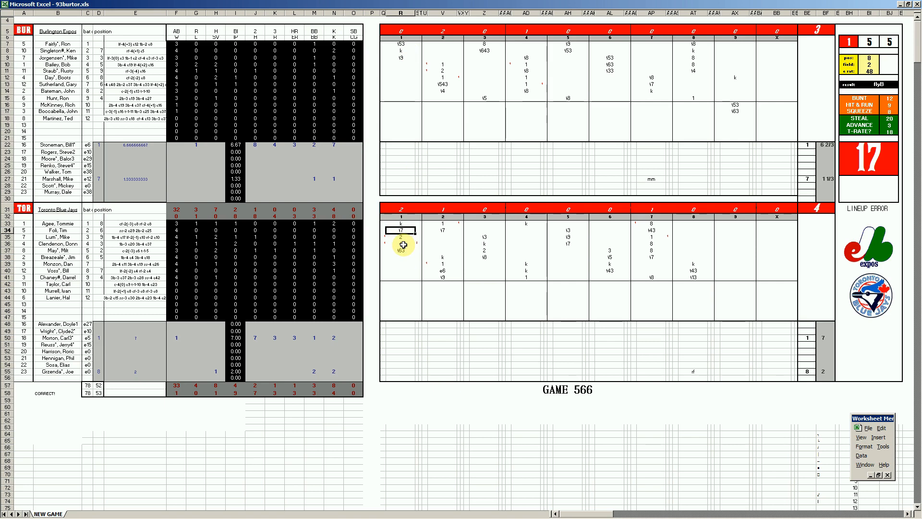
{"action": "left_click", "coordinate": [403, 243]}
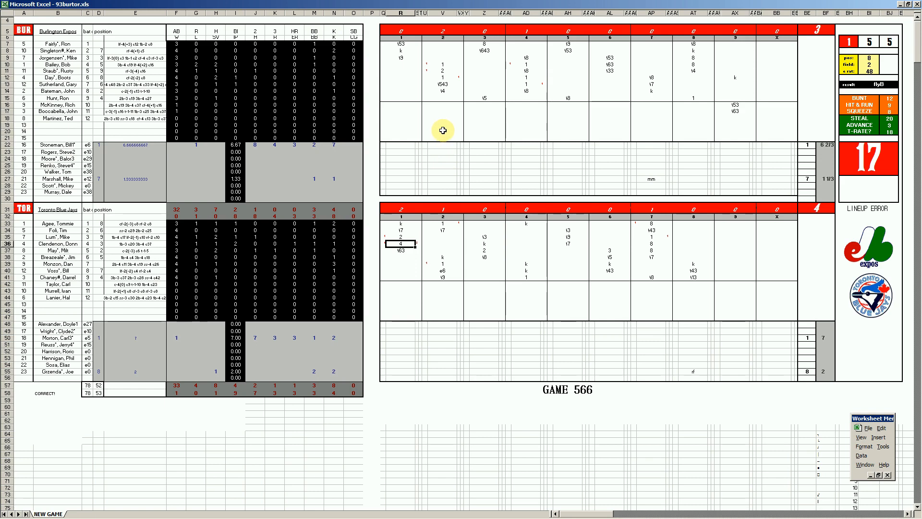
{"action": "left_click", "coordinate": [447, 78]}
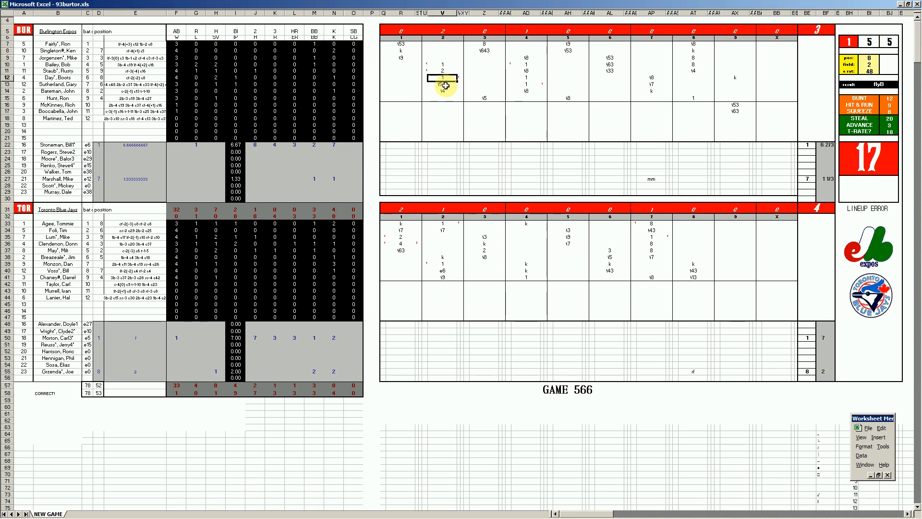
{"action": "left_click", "coordinate": [445, 85]}
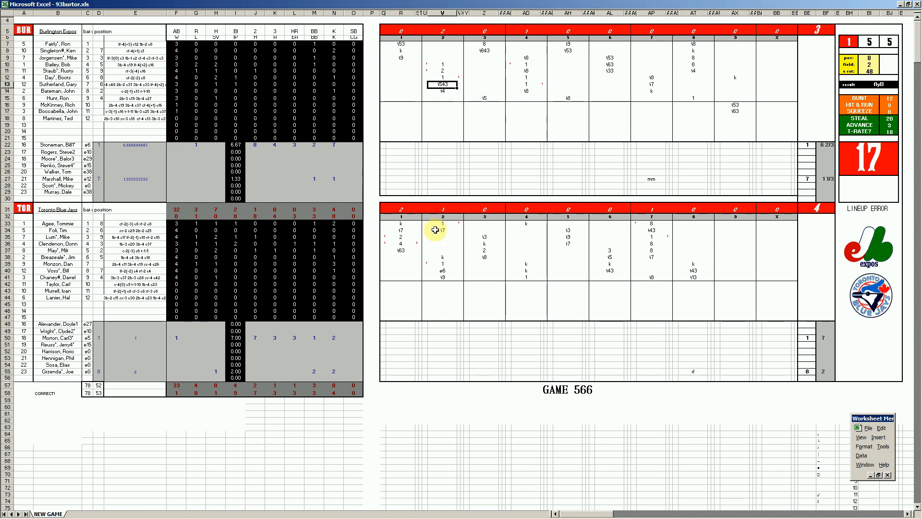
{"action": "left_click", "coordinate": [444, 269]}
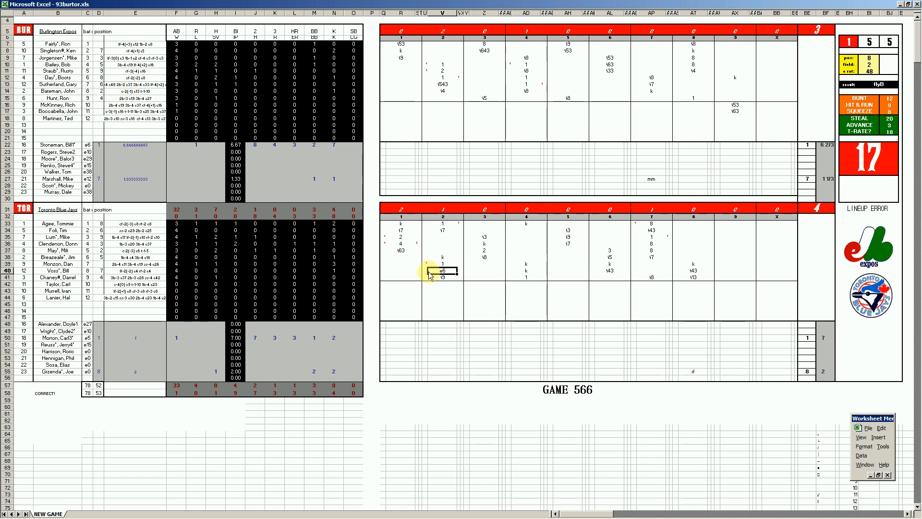
{"action": "left_click", "coordinate": [441, 224]}
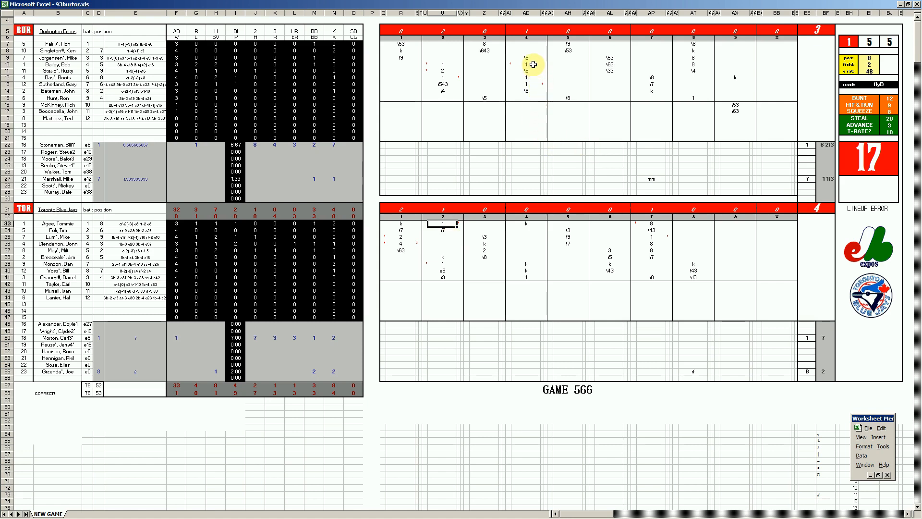
{"action": "left_click", "coordinate": [529, 85]}
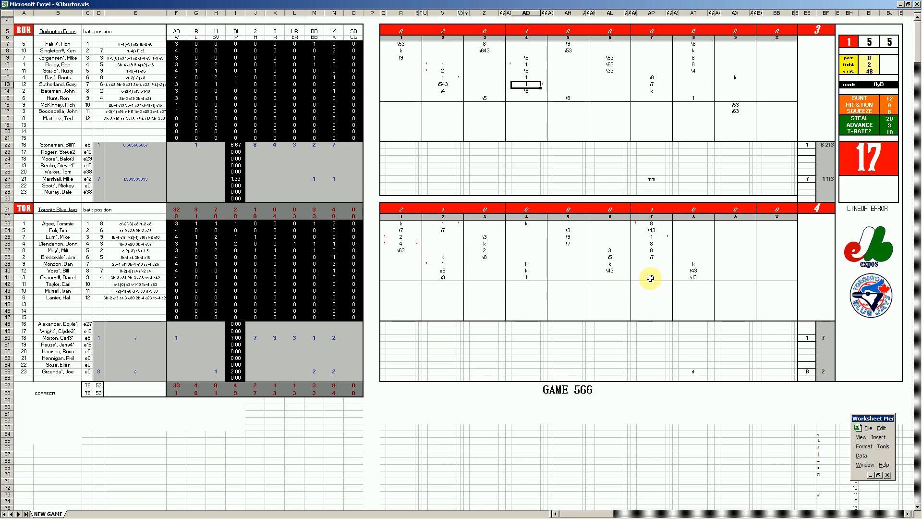
Examine Toronto's seventh-inning plays in column AP and its relief pitcher in row 55
{"action": "left_click", "coordinate": [653, 223]}
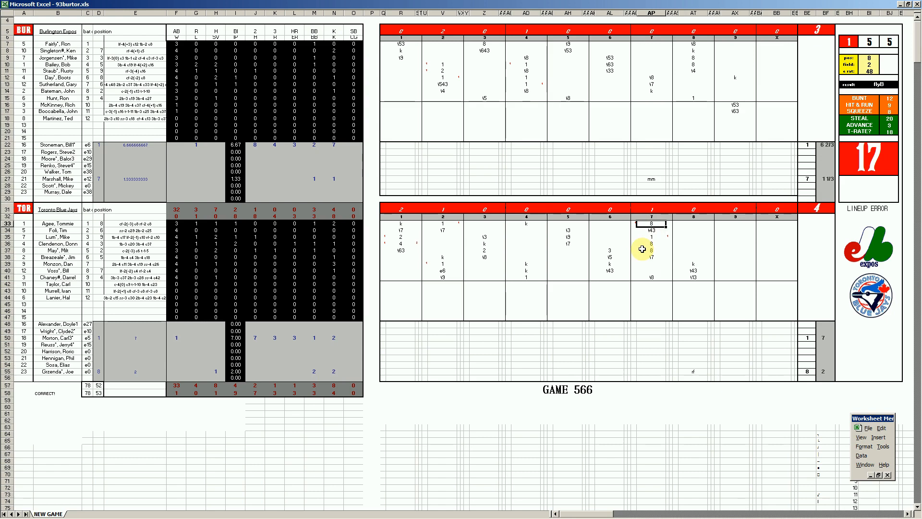
{"action": "left_click", "coordinate": [655, 233]}
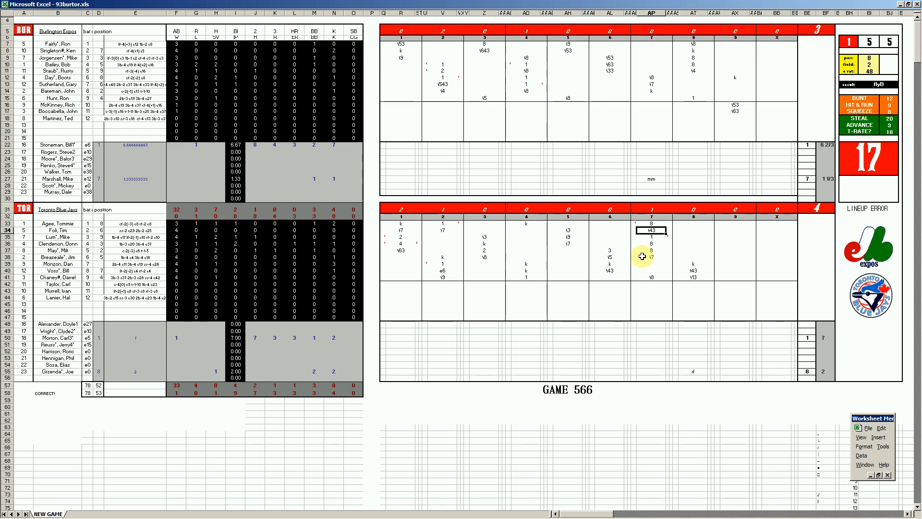
{"action": "left_click", "coordinate": [655, 239]}
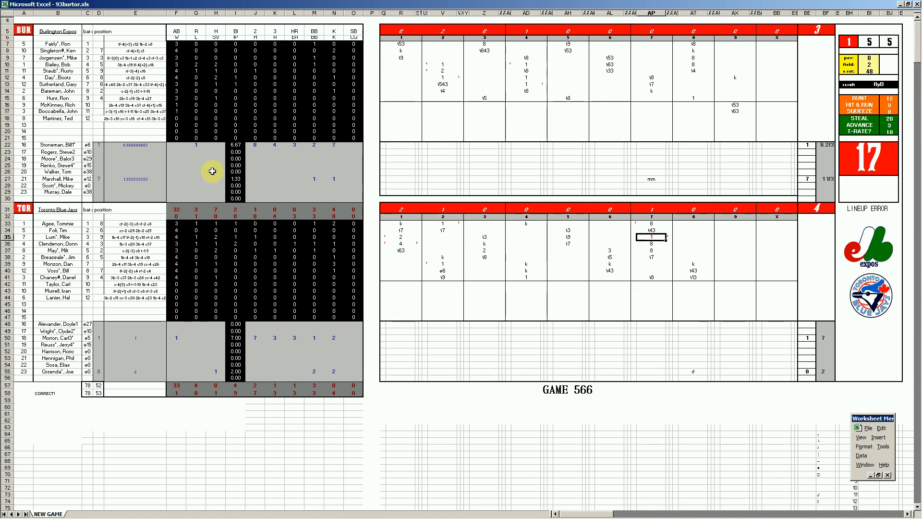
{"action": "left_click", "coordinate": [654, 255]}
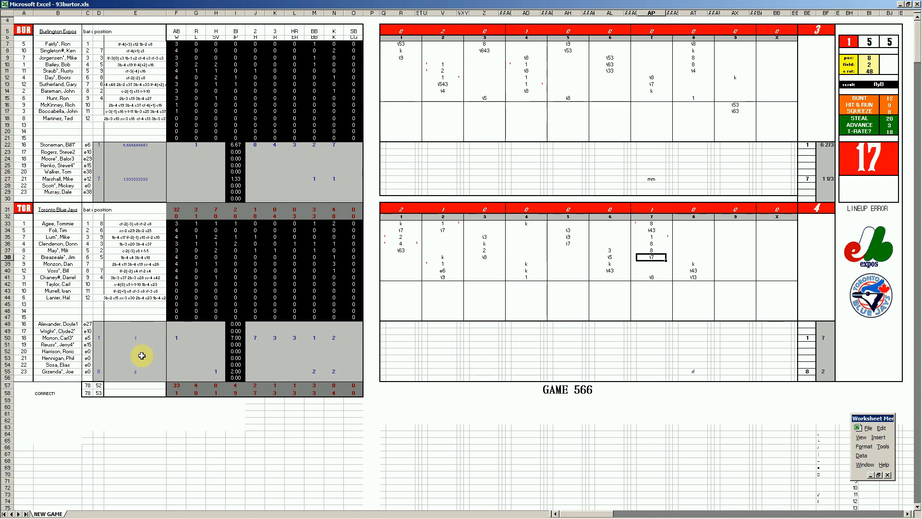
{"action": "left_click", "coordinate": [70, 373]}
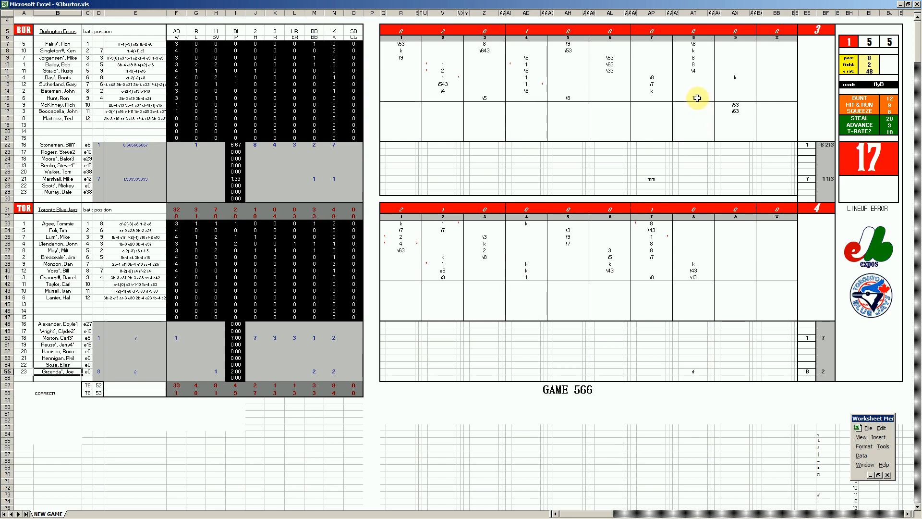
Examine Burlington's eighth-inning plays in cells AT7 to AT10
{"action": "left_click", "coordinate": [697, 44]}
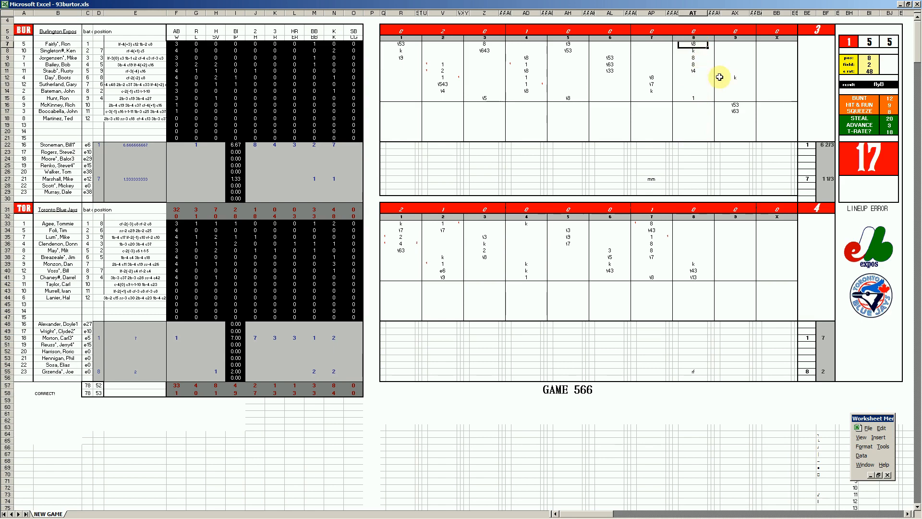
{"action": "left_click", "coordinate": [695, 50]}
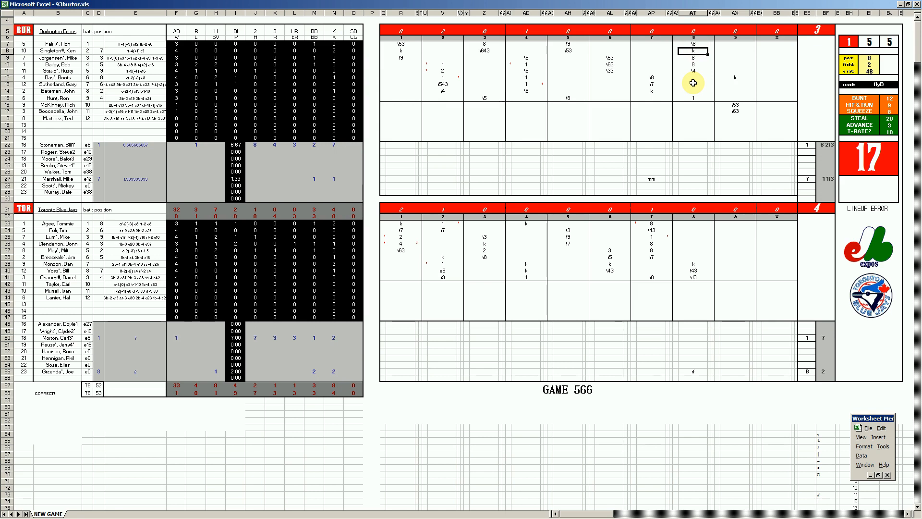
{"action": "left_click", "coordinate": [694, 58]}
{"action": "left_click", "coordinate": [696, 65]}
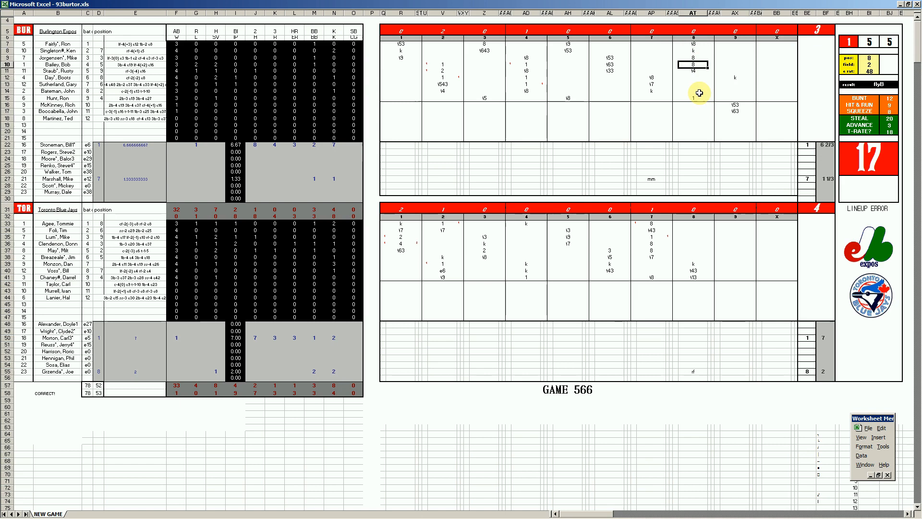
Clear Burlington's eighth-inning play in cell AT11 and undo the deletion
{"action": "left_click", "coordinate": [693, 71]}
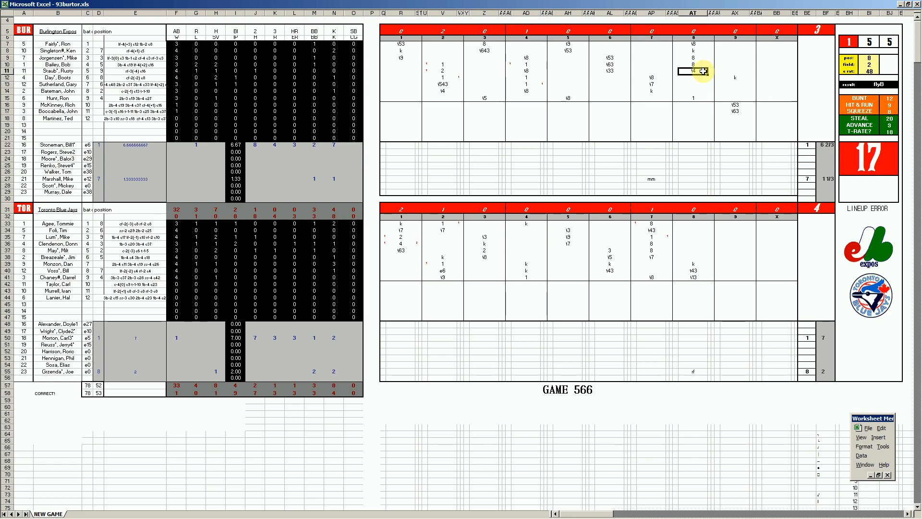
{"action": "key", "text": "Delete"}
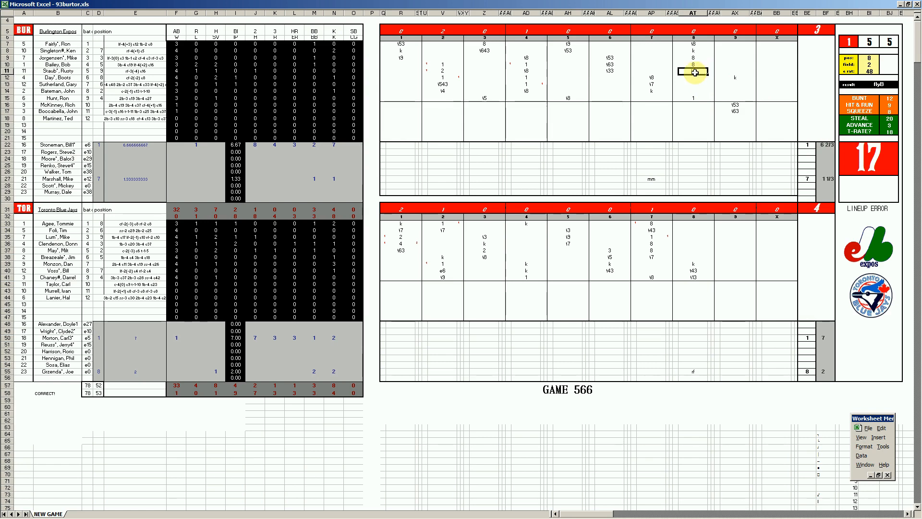
{"action": "key", "text": "ctrl+z"}
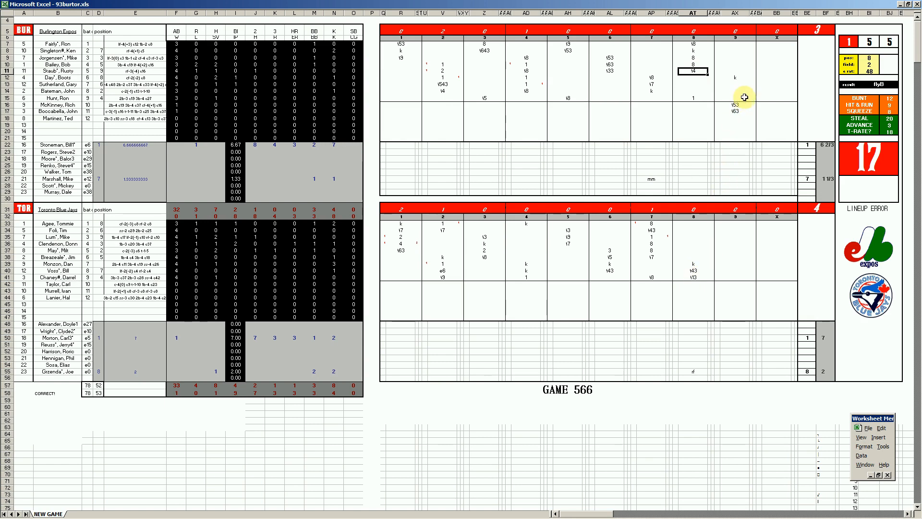
Select Burlington's ninth-inning play in cell AX12, and close 93burtor.xls without saving the changes
{"action": "left_click", "coordinate": [737, 78]}
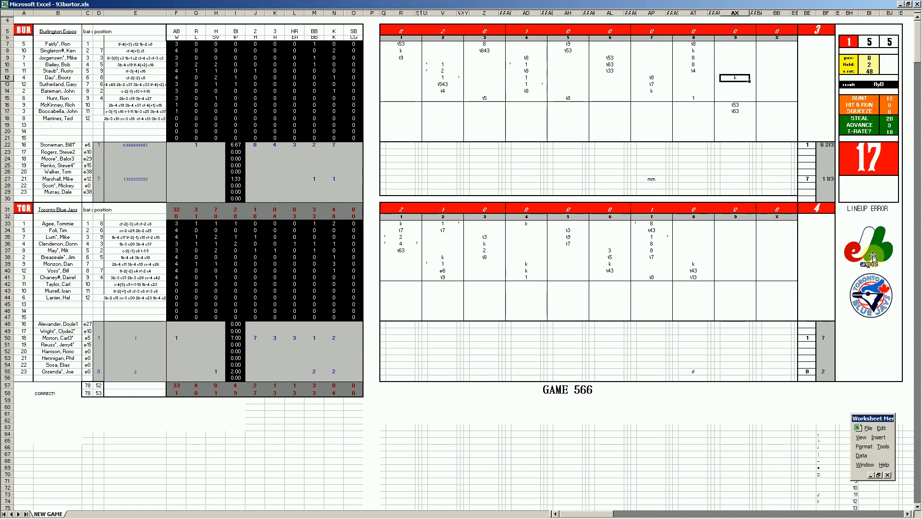
{"action": "mouse_move", "coordinate": [242, 515]}
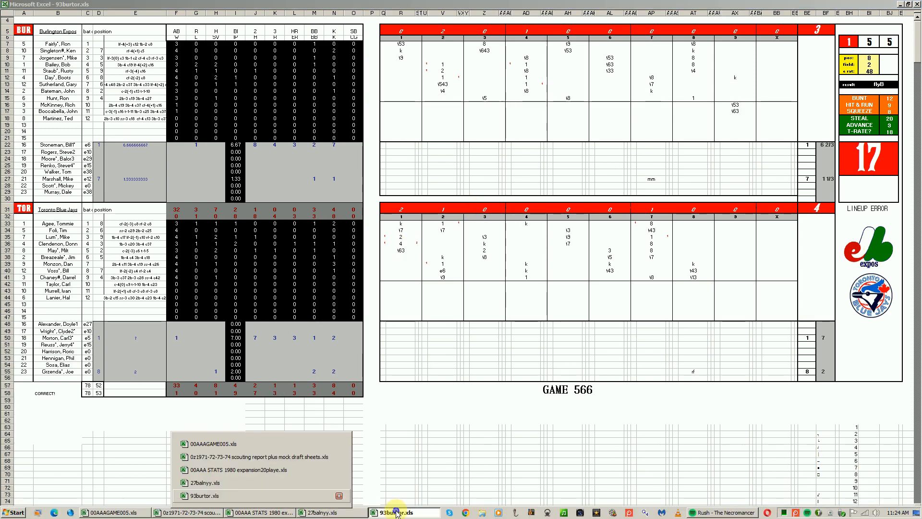
{"action": "right_click", "coordinate": [379, 512]}
{"action": "left_click", "coordinate": [379, 494]}
{"action": "left_click", "coordinate": [458, 289]}
Examine the Burlington Expos' record in row 454 of the AL North standings
{"action": "left_click_drag", "start_coordinate": [181, 339], "coordinate": [552, 341]}
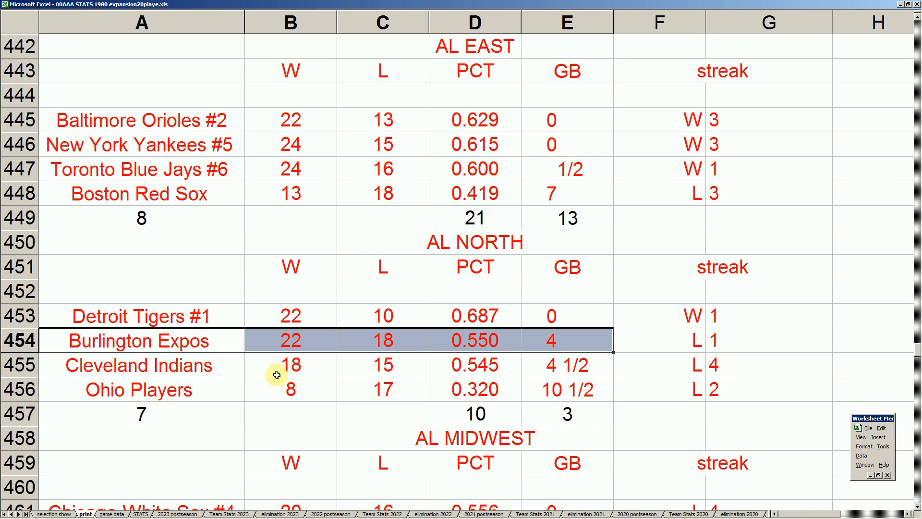
{"action": "left_click", "coordinate": [223, 366]}
{"action": "left_click_drag", "start_coordinate": [231, 342], "coordinate": [377, 340]}
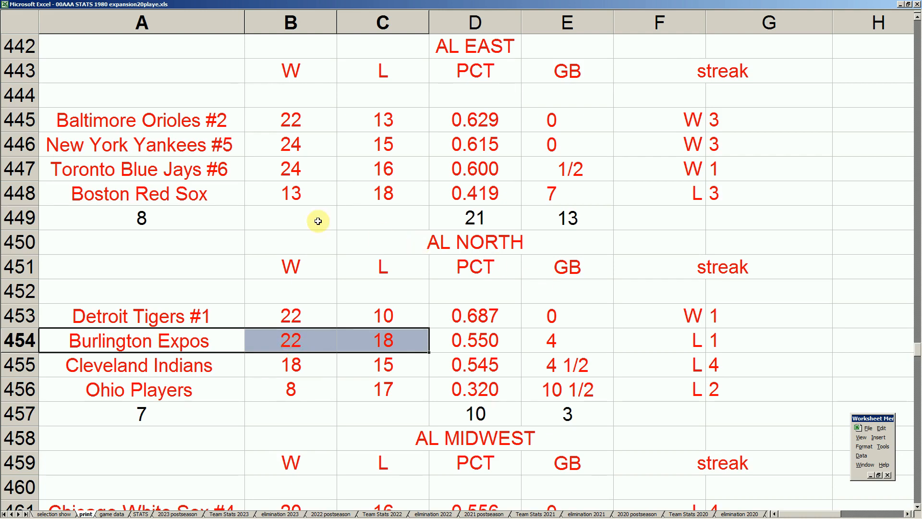
{"action": "left_click", "coordinate": [222, 172]}
{"action": "left_click_drag", "start_coordinate": [315, 343], "coordinate": [377, 349]}
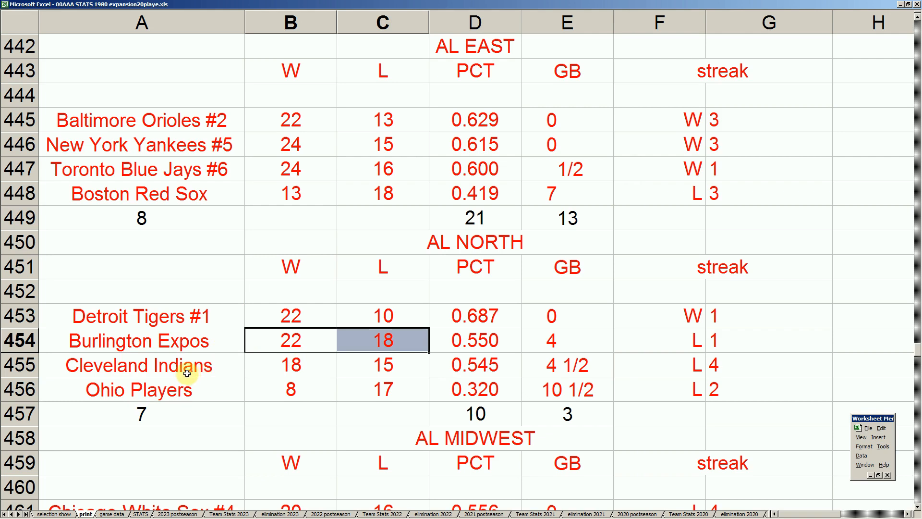
Compare the records of Detroit, Cleveland and Burlington in the AL North with those of Toronto and New York in the AL East
{"action": "left_click", "coordinate": [192, 317]}
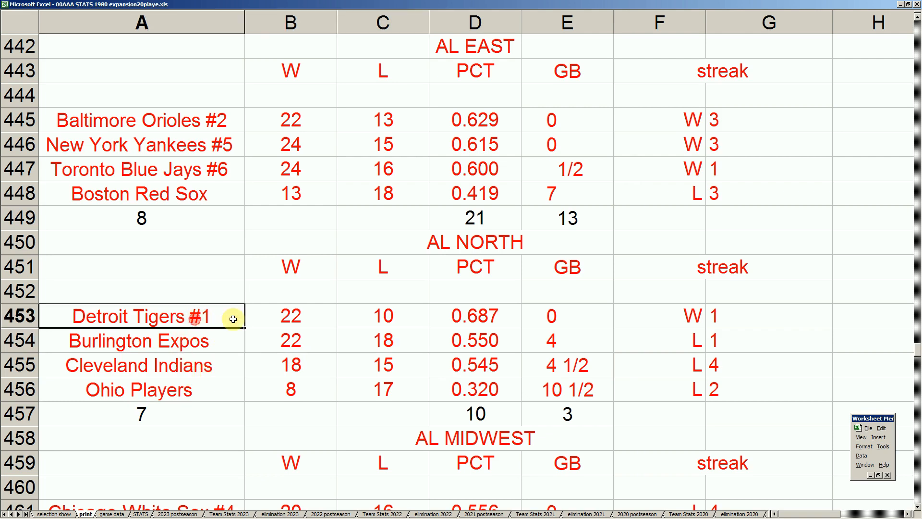
{"action": "left_click", "coordinate": [207, 367]}
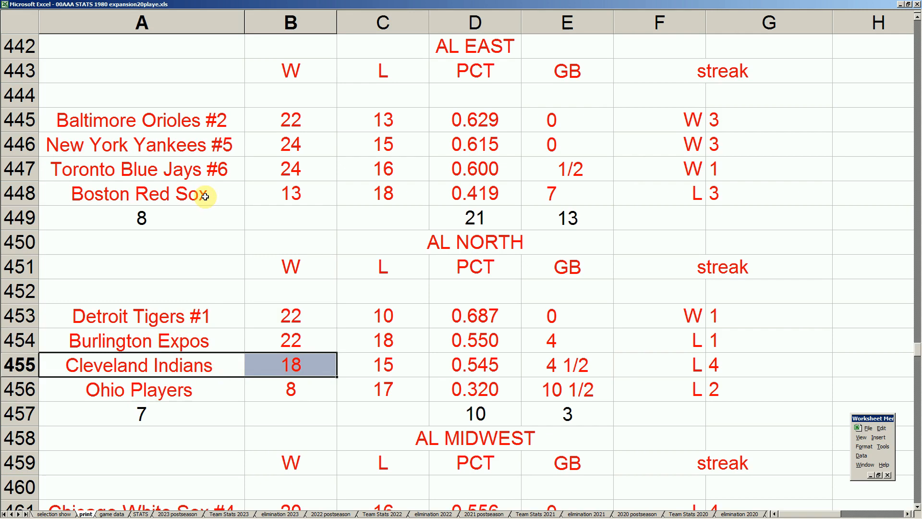
{"action": "left_click_drag", "start_coordinate": [230, 169], "coordinate": [360, 174]}
{"action": "left_click_drag", "start_coordinate": [238, 155], "coordinate": [350, 145]}
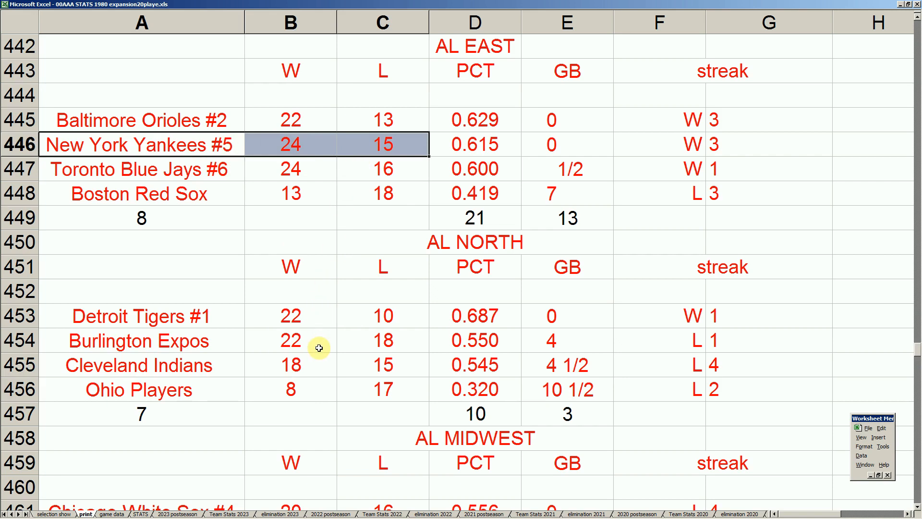
{"action": "left_click", "coordinate": [298, 344]}
{"action": "left_click", "coordinate": [236, 342]}
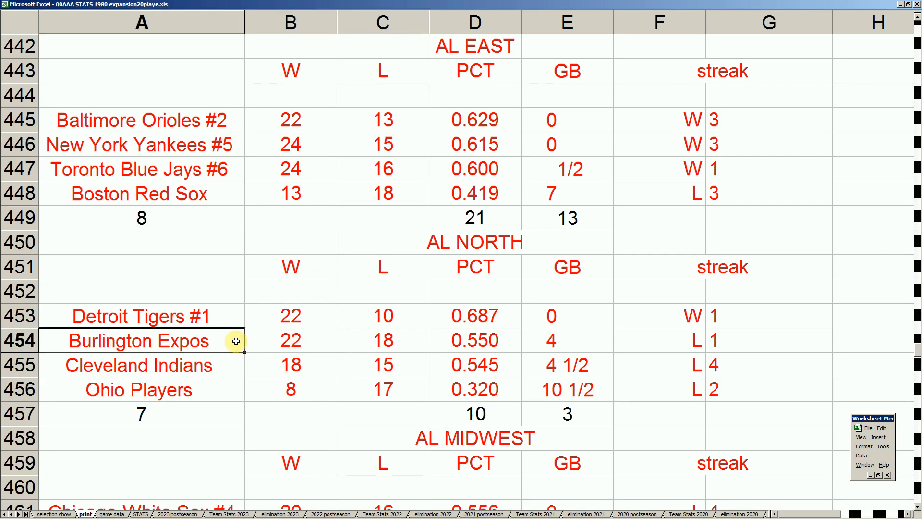
{"action": "left_click", "coordinate": [298, 343]}
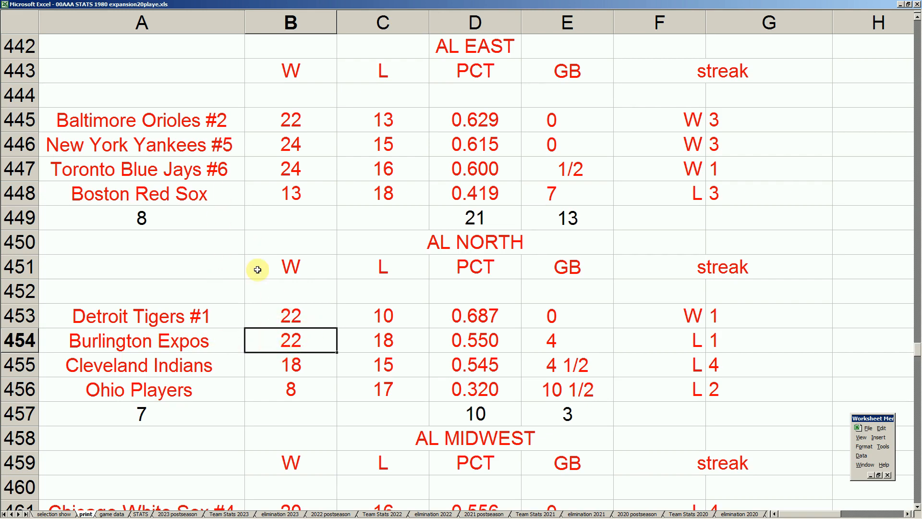
{"action": "left_click_drag", "start_coordinate": [227, 169], "coordinate": [563, 173]}
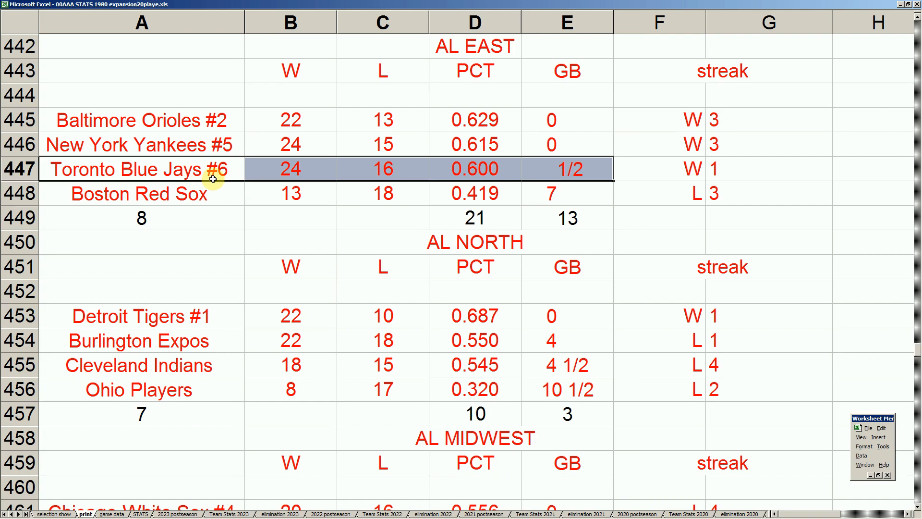
Examine the NL Mountain teams' records in cells I461 to L464
{"action": "left_click", "coordinate": [231, 313]}
{"action": "key", "text": "Right"}
{"action": "key", "text": "Right"}
{"action": "key", "text": "Right"}
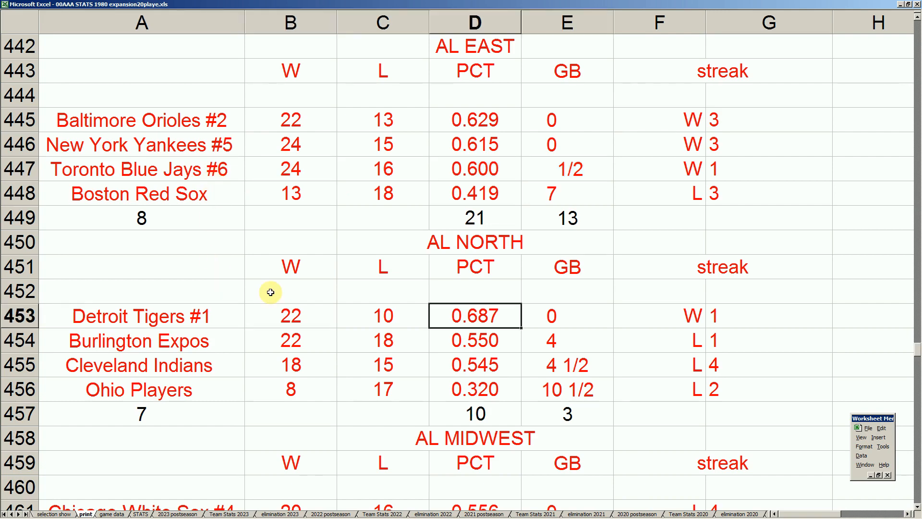
{"action": "key", "text": "Right"}
{"action": "key", "text": "Right"}
{"action": "key", "text": "Right"}
{"action": "key", "text": "Right"}
{"action": "key", "text": "Right"}
{"action": "key", "text": "Right"}
{"action": "key", "text": "Right"}
{"action": "key", "text": "Right"}
{"action": "key", "text": "Right"}
{"action": "key", "text": "Right"}
{"action": "key", "text": "Right"}
{"action": "key", "text": "Right"}
{"action": "scroll", "coordinate": [270, 292], "scroll_direction": "down", "scroll_amount": 5}
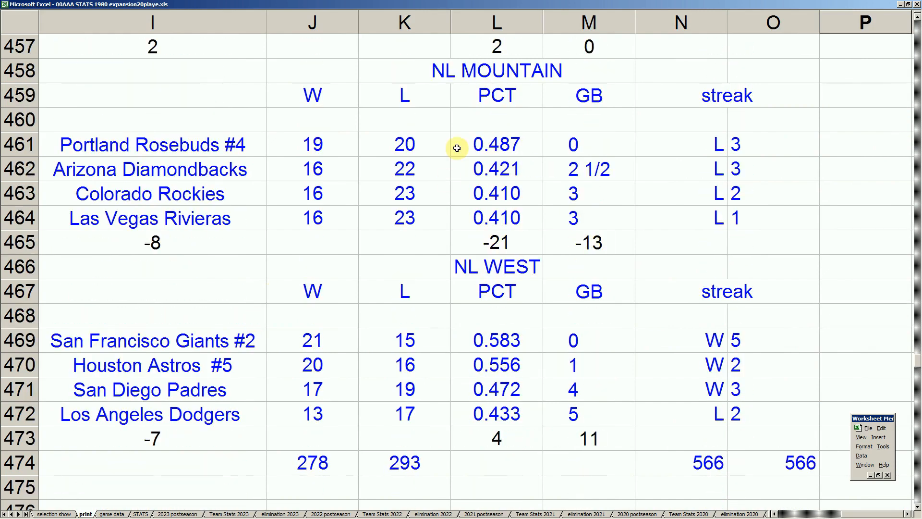
{"action": "left_click_drag", "start_coordinate": [207, 141], "coordinate": [496, 220]}
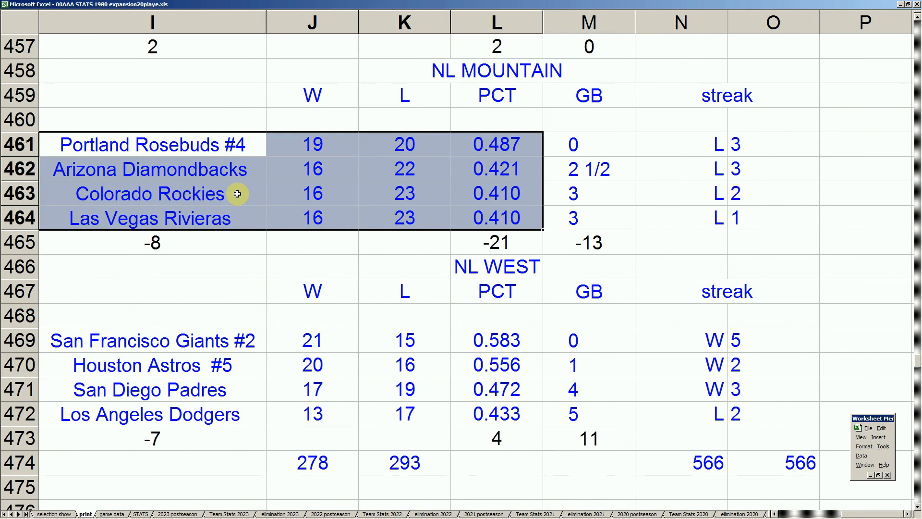
{"action": "key", "text": "Up"}
{"action": "key", "text": "Down"}
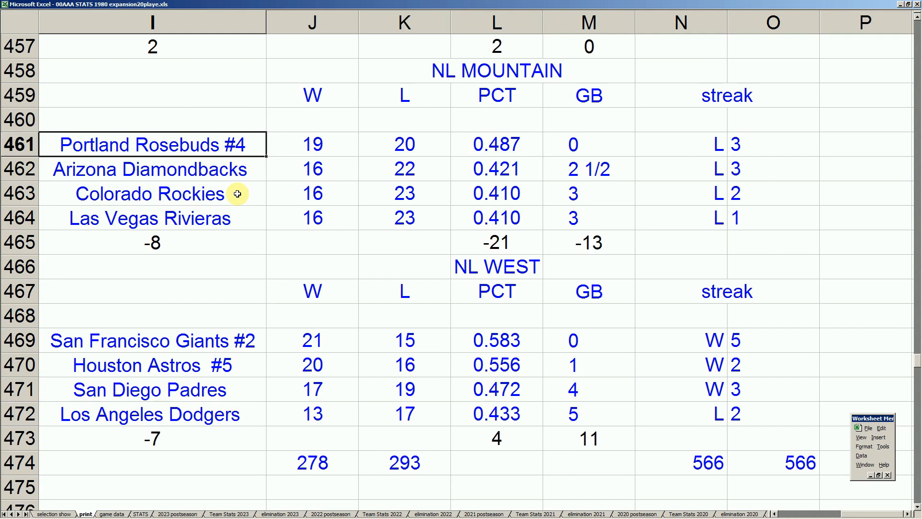
Return to the AL East standings and select the Toronto Blue Jays in cell A447
{"action": "key", "text": "Home"}
{"action": "key", "text": "Up"}
{"action": "key", "text": "Up"}
{"action": "key", "text": "Up"}
{"action": "key", "text": "Up"}
{"action": "key", "text": "Up"}
{"action": "key", "text": "Up"}
{"action": "key", "text": "Up"}
{"action": "key", "text": "Up"}
{"action": "key", "text": "Up"}
{"action": "key", "text": "Up"}
{"action": "key", "text": "Up"}
{"action": "key", "text": "Up"}
{"action": "key", "text": "Up"}
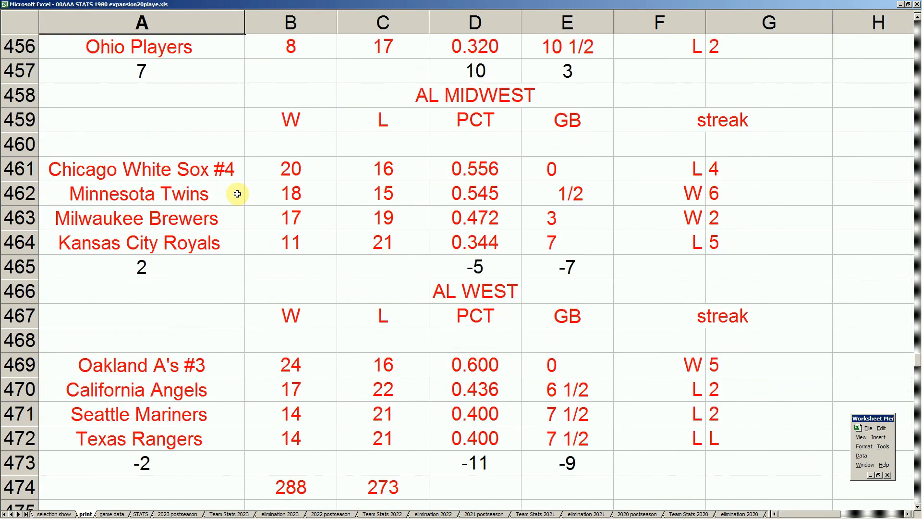
{"action": "key", "text": "Up"}
{"action": "key", "text": "Up"}
{"action": "key", "text": "Up"}
{"action": "key", "text": "Up"}
{"action": "key", "text": "Up"}
{"action": "key", "text": "Down"}
{"action": "key", "text": "Down"}
{"action": "key", "text": "Down"}
{"action": "key", "text": "Down"}
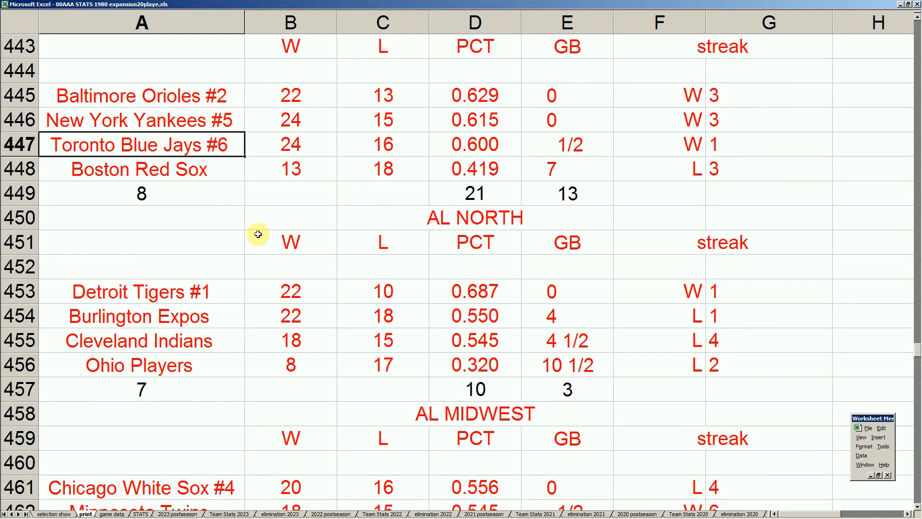
Switch to 27balnyy.xls and close it without saving the changes
{"action": "mouse_move", "coordinate": [181, 514]}
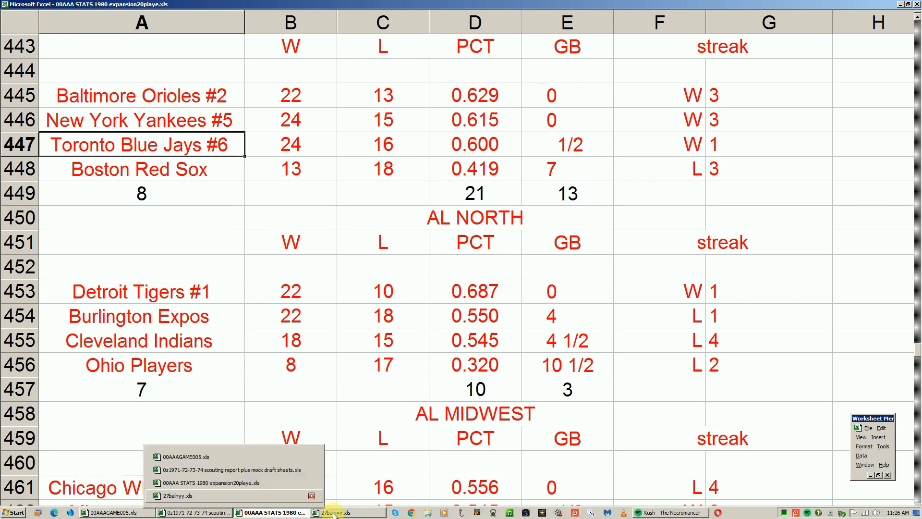
{"action": "left_click", "coordinate": [334, 513]}
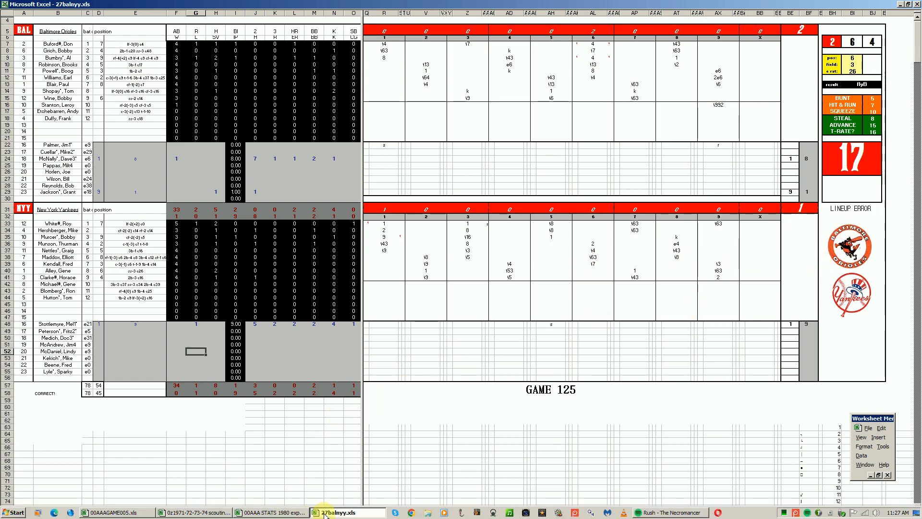
{"action": "right_click", "coordinate": [318, 513]}
{"action": "left_click", "coordinate": [319, 499]}
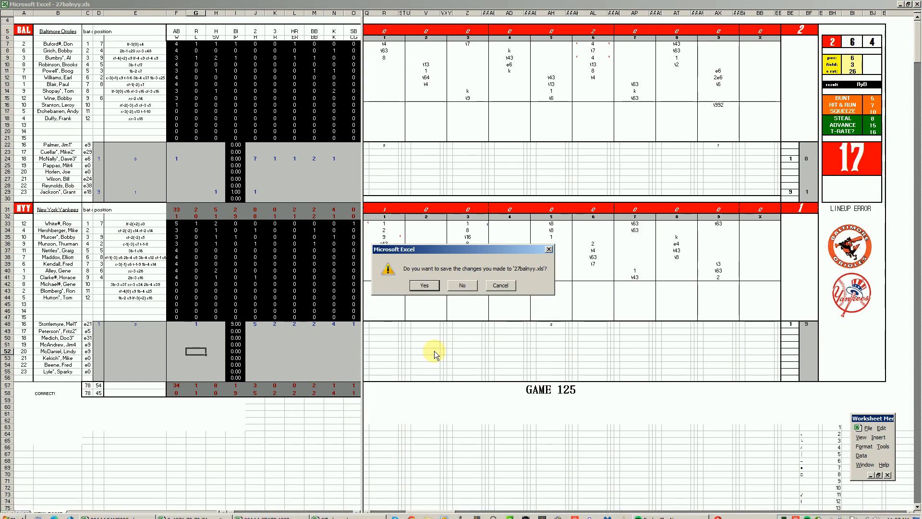
{"action": "left_click", "coordinate": [469, 287]}
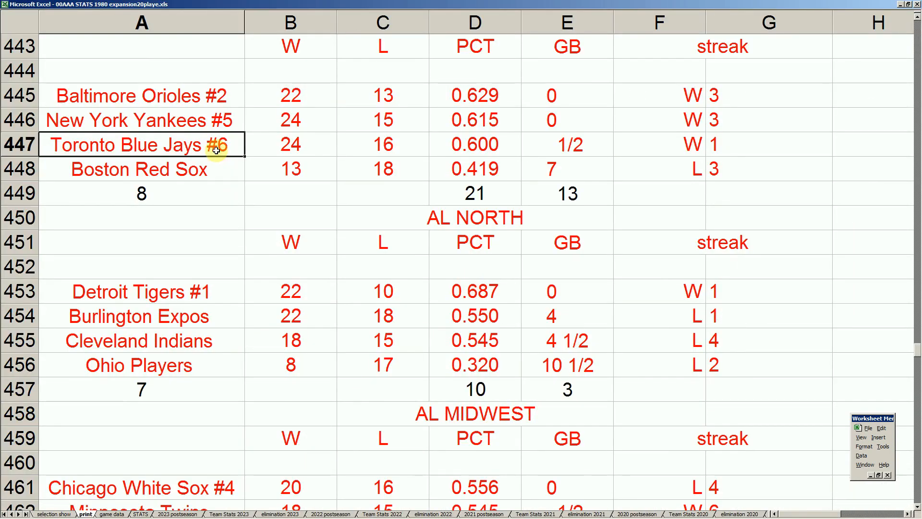
Compare Baltimore and New York by winning percentage and games behind in AL East rows 445 and 446
{"action": "left_click_drag", "start_coordinate": [218, 94], "coordinate": [218, 120]}
{"action": "left_click", "coordinate": [571, 99]}
{"action": "left_click_drag", "start_coordinate": [570, 100], "coordinate": [571, 118]}
{"action": "left_click", "coordinate": [485, 104]}
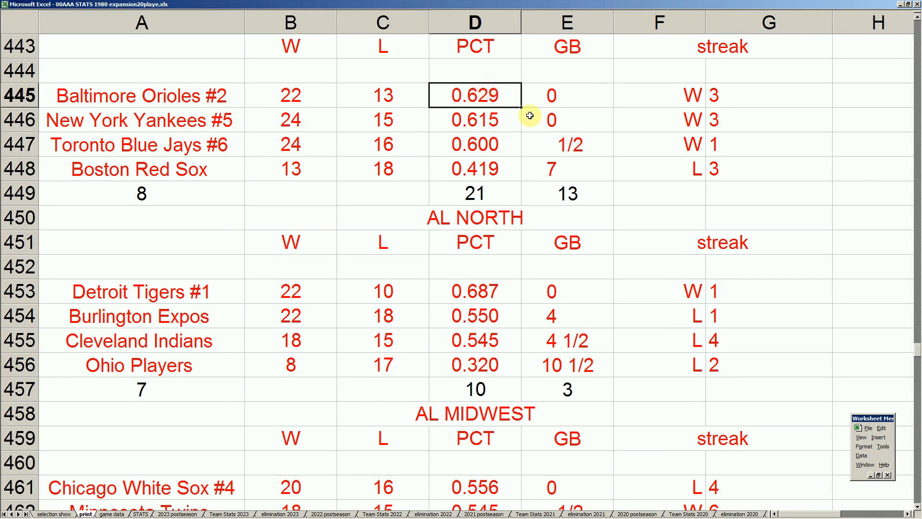
{"action": "left_click", "coordinate": [217, 97]}
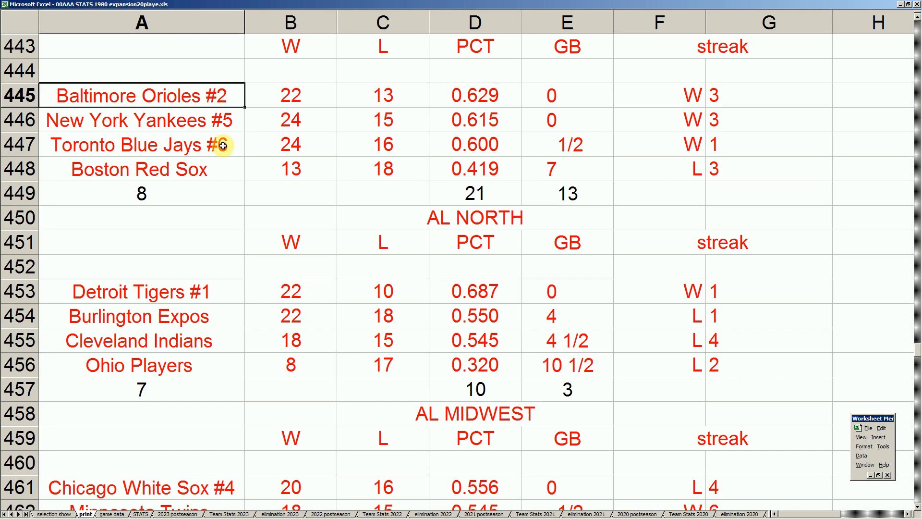
Examine the rankings beside Detroit, the Chicago White Sox, New York and Toronto in column A
{"action": "left_click", "coordinate": [208, 293]}
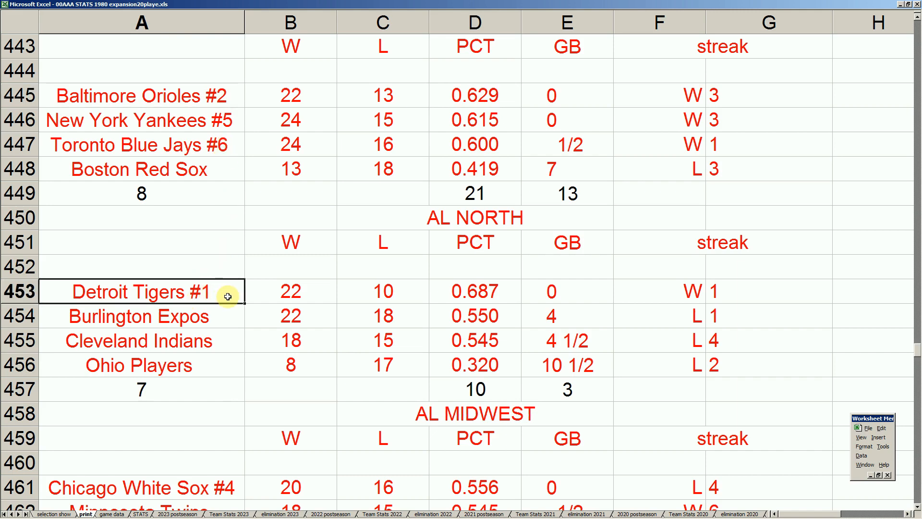
{"action": "scroll", "coordinate": [233, 281], "scroll_direction": "down", "scroll_amount": 4}
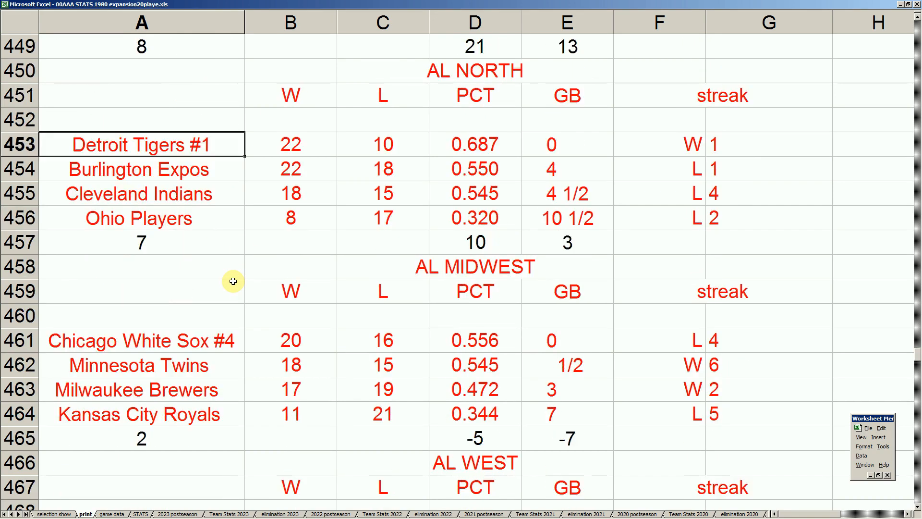
{"action": "left_click", "coordinate": [229, 193]}
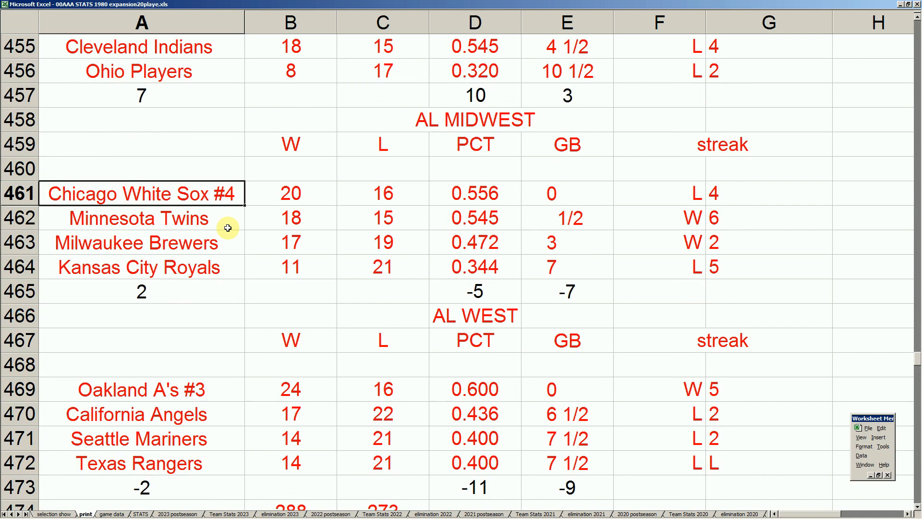
{"action": "scroll", "coordinate": [229, 228], "scroll_direction": "up", "scroll_amount": 4}
{"action": "left_click", "coordinate": [241, 120]}
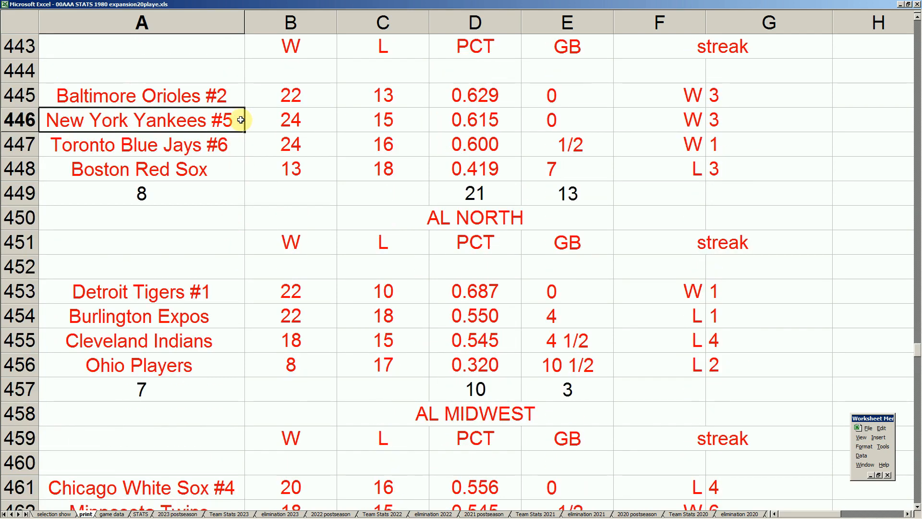
{"action": "left_click", "coordinate": [188, 145]}
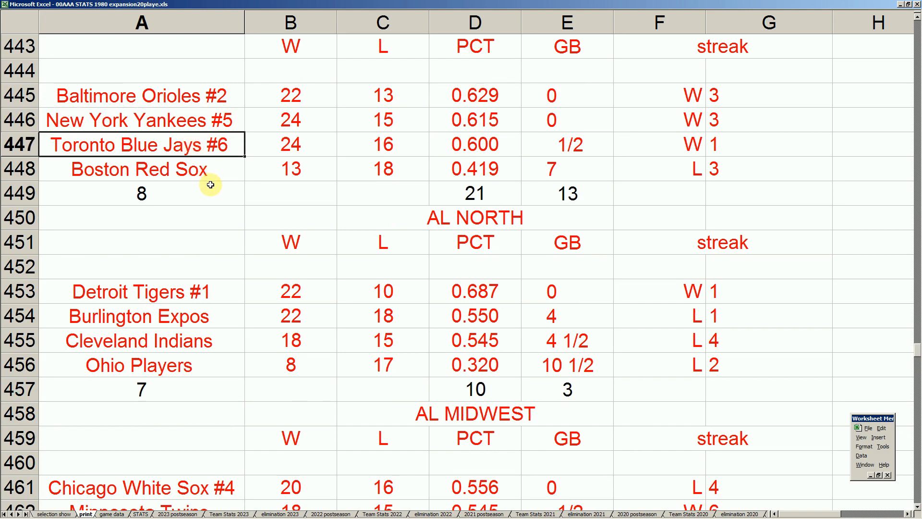
Examine the AL West standings in rows 469 to 472, comparing the Oakland A's with the Chicago White Sox in row 461
{"action": "scroll", "coordinate": [203, 159], "scroll_direction": "down", "scroll_amount": 1}
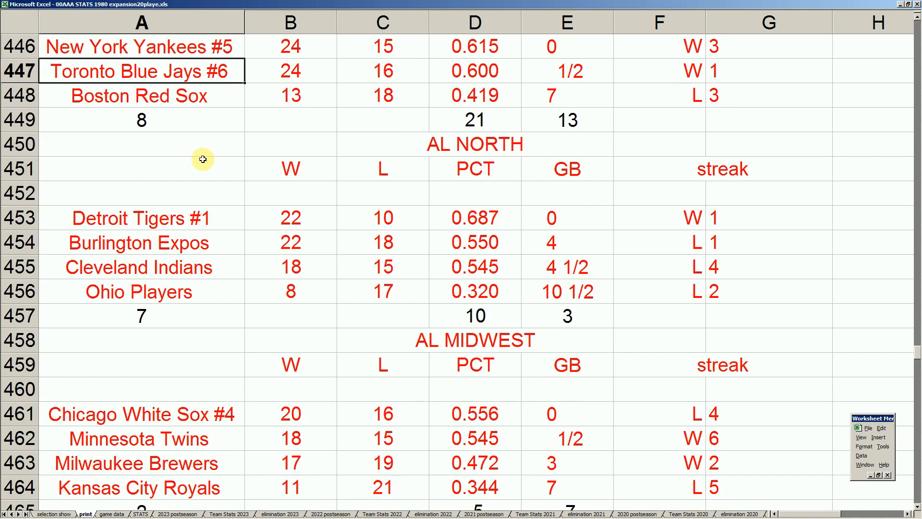
{"action": "scroll", "coordinate": [203, 159], "scroll_direction": "down", "scroll_amount": 4}
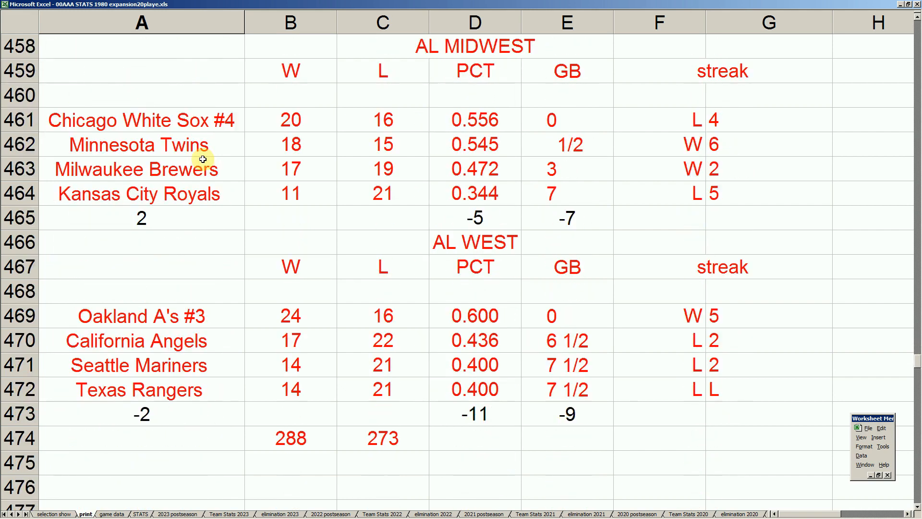
{"action": "left_click", "coordinate": [174, 317]}
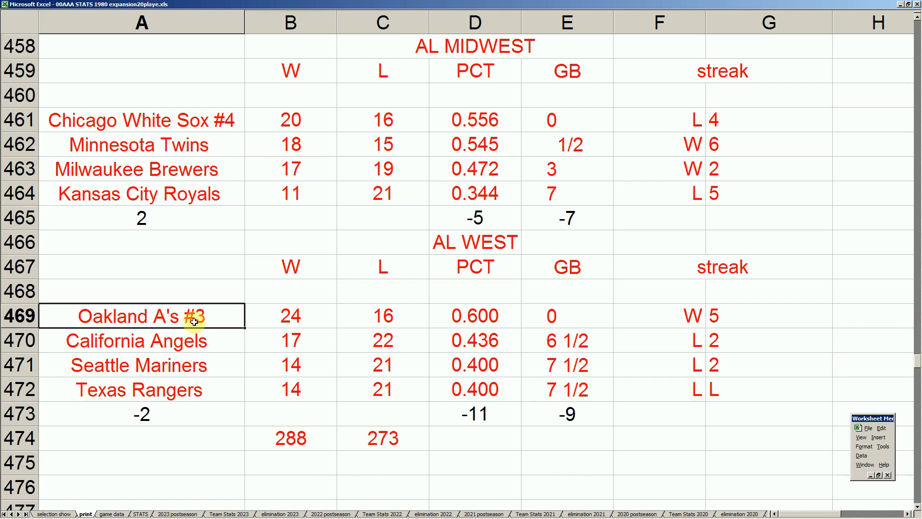
{"action": "left_click_drag", "start_coordinate": [213, 340], "coordinate": [597, 379]}
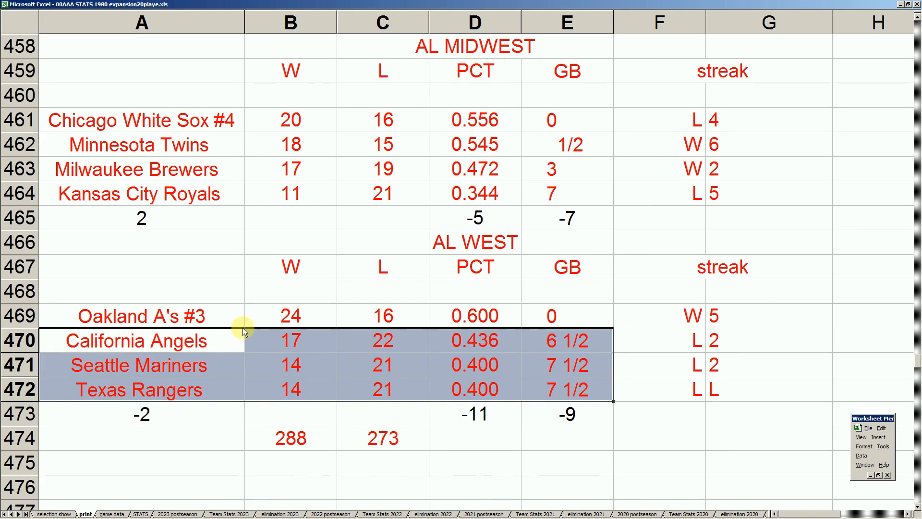
{"action": "left_click", "coordinate": [214, 321]}
{"action": "left_click", "coordinate": [225, 123]}
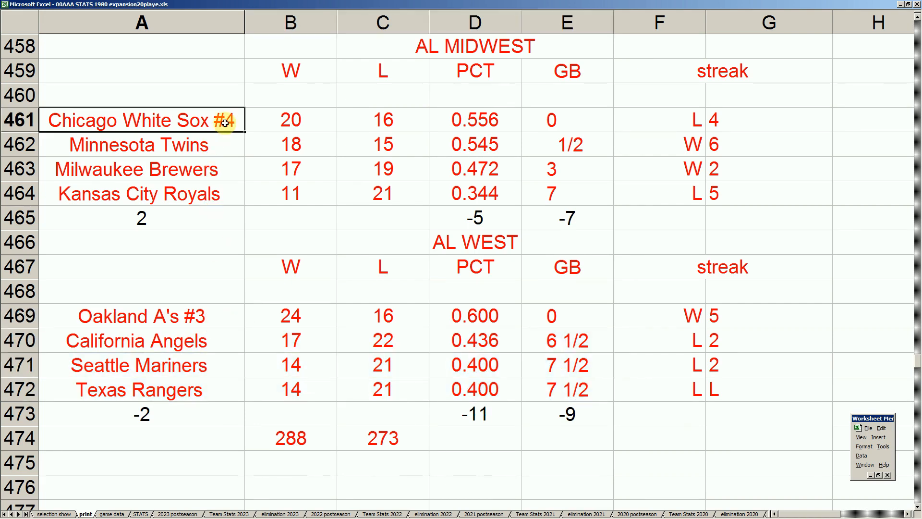
{"action": "left_click_drag", "start_coordinate": [220, 313], "coordinate": [527, 313]}
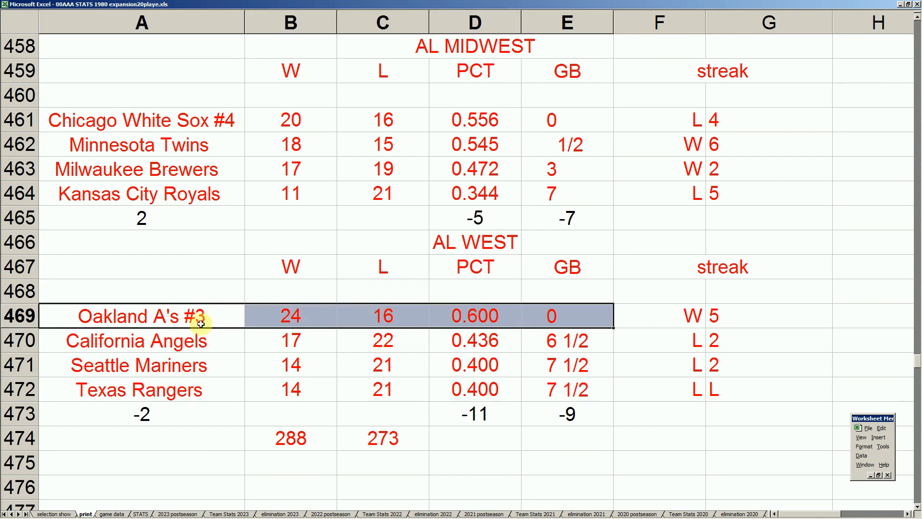
{"action": "scroll", "coordinate": [198, 321], "scroll_direction": "up", "scroll_amount": 5}
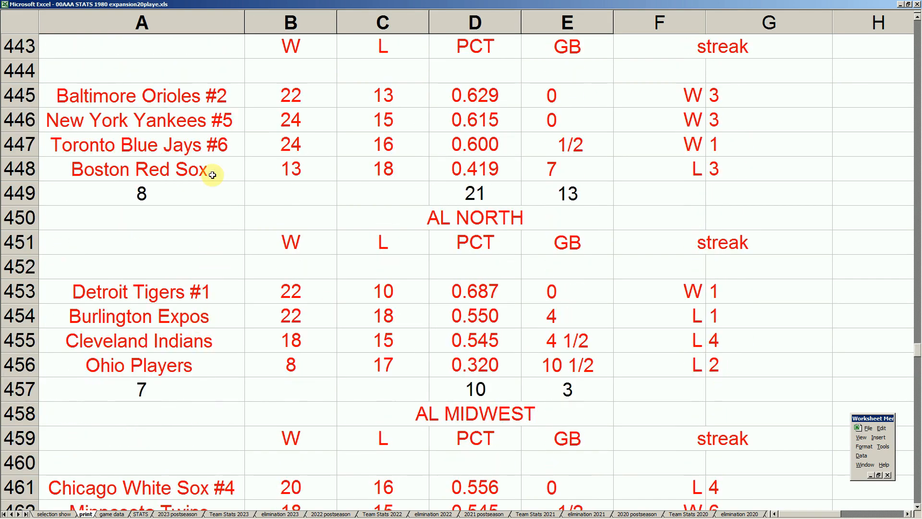
Compare the Toronto Blue Jays' record in row 447 with the Oakland A's wins and losses in row 469
{"action": "left_click_drag", "start_coordinate": [214, 144], "coordinate": [529, 145]}
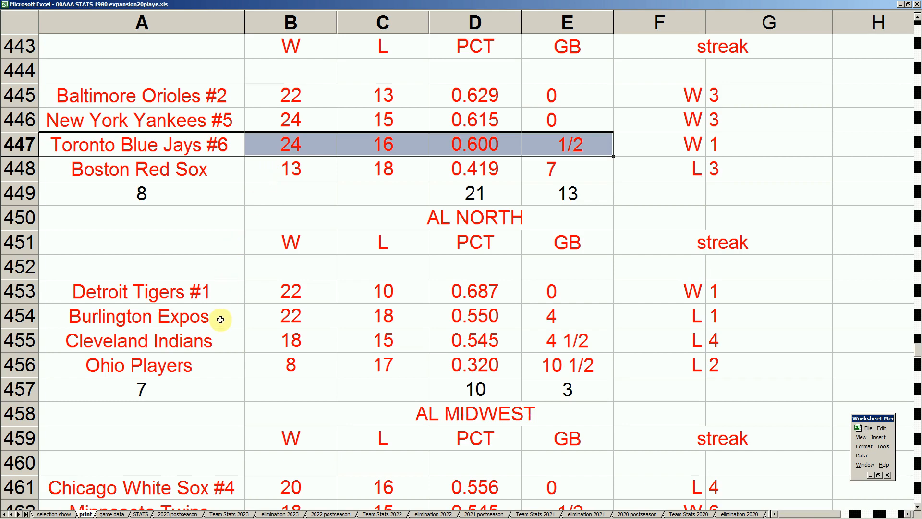
{"action": "scroll", "coordinate": [221, 320], "scroll_direction": "down", "scroll_amount": 5}
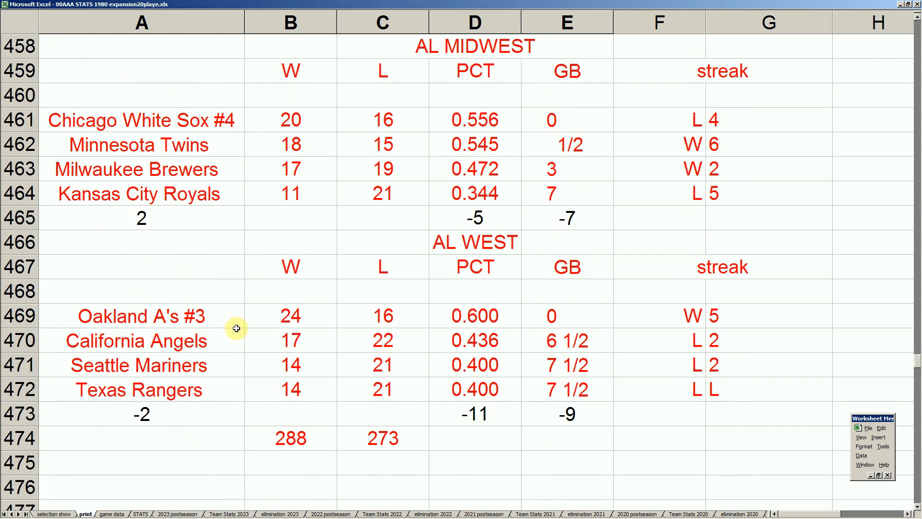
{"action": "left_click_drag", "start_coordinate": [293, 321], "coordinate": [354, 319]}
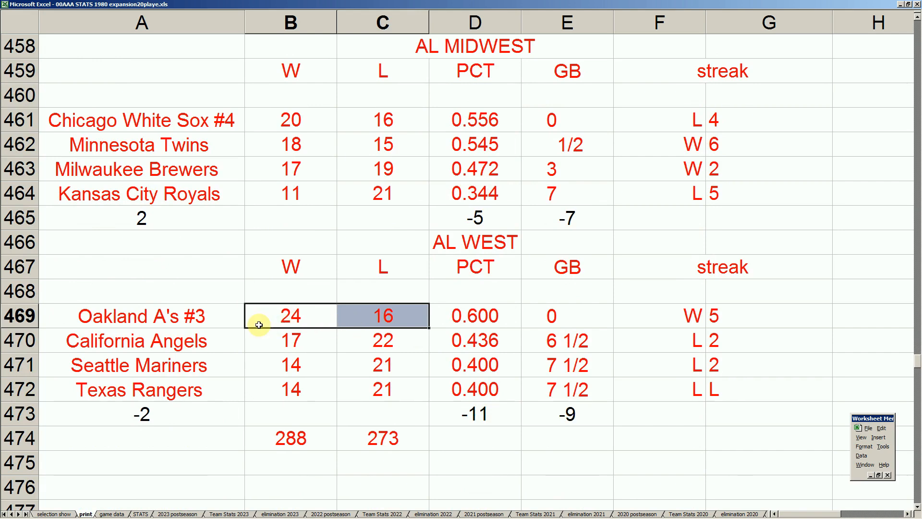
{"action": "left_click", "coordinate": [231, 321]}
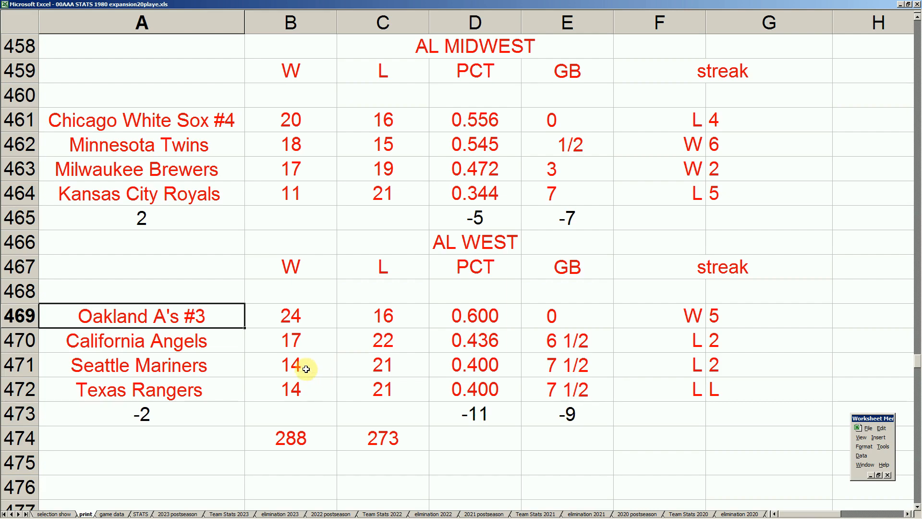
{"action": "scroll", "coordinate": [224, 317], "scroll_direction": "up", "scroll_amount": 3}
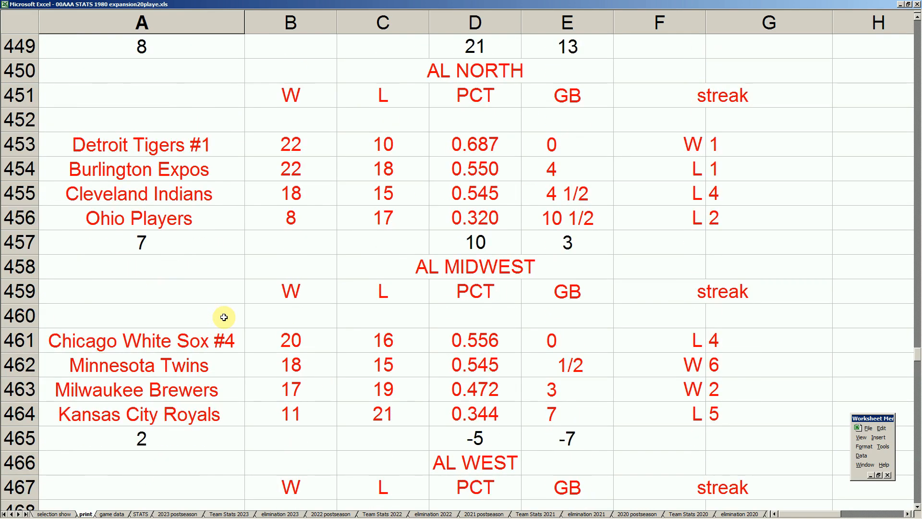
{"action": "scroll", "coordinate": [223, 317], "scroll_direction": "up", "scroll_amount": 2}
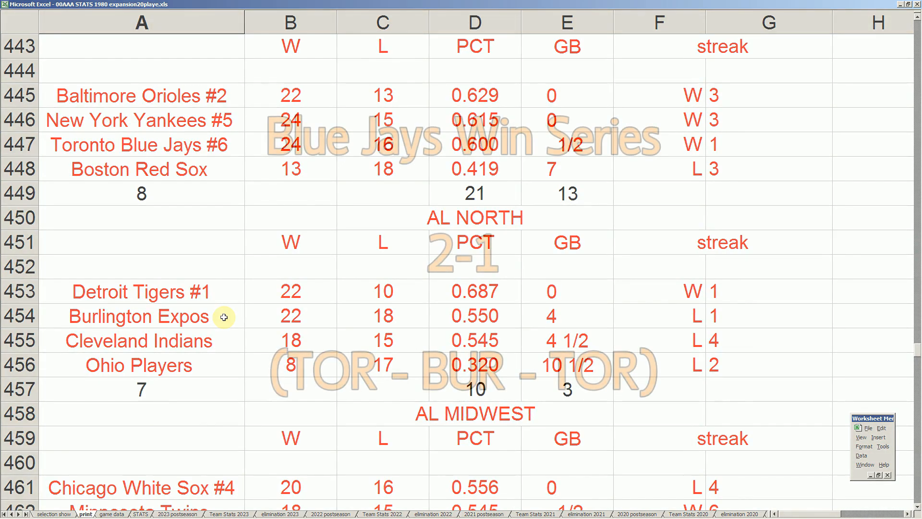